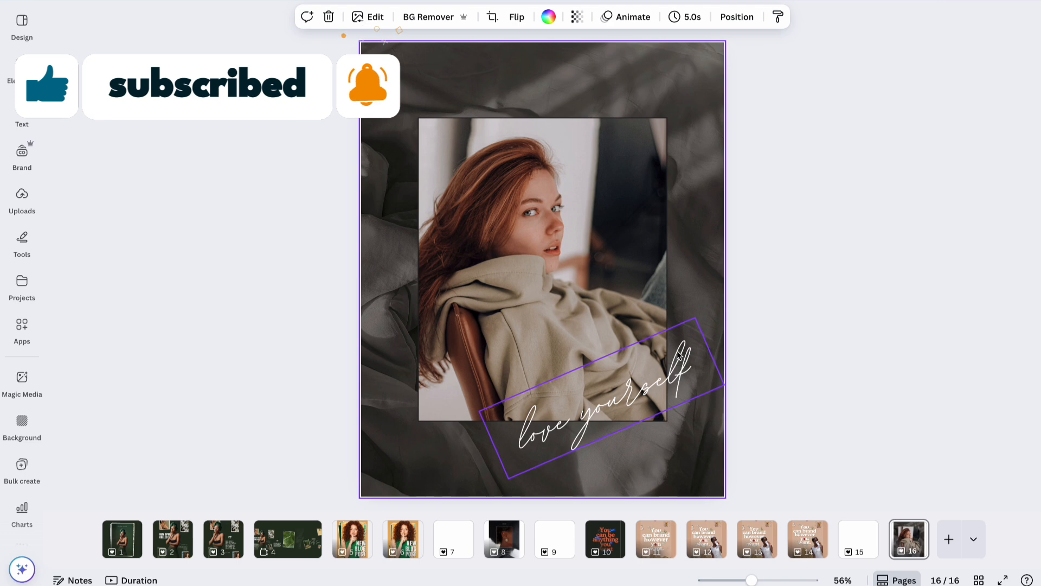
# Duplicate page 16 as page 17 and open Elements with an empty search box.
pyautogui.click(913, 541)
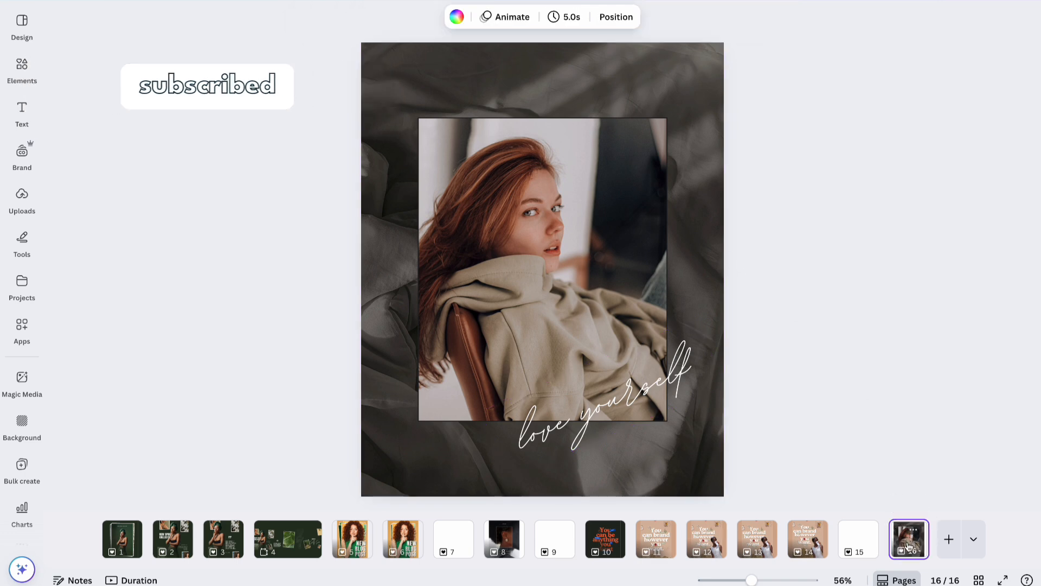
pyautogui.hotkey('ctrl', 'd')
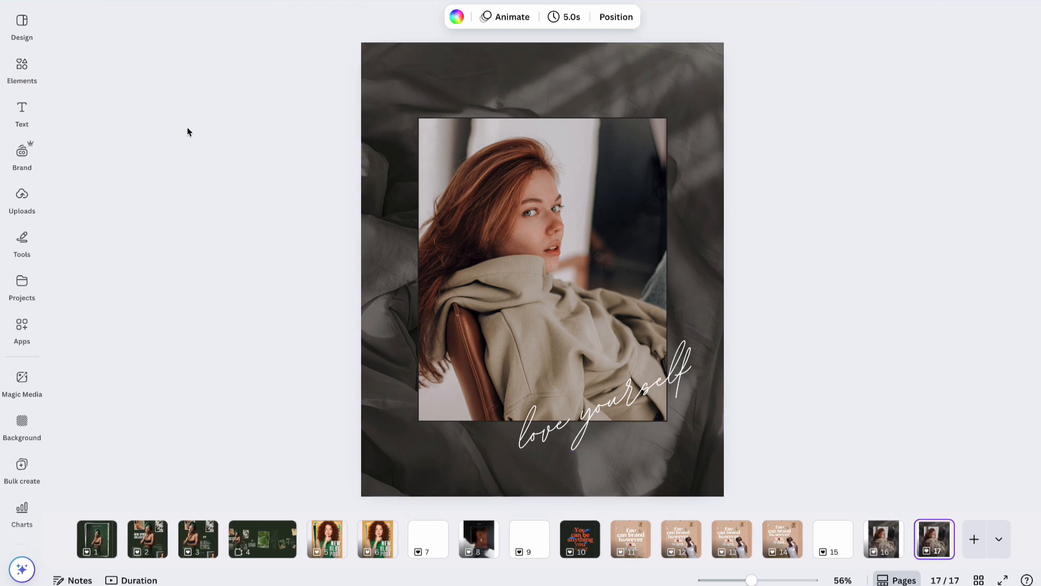
pyautogui.click(22, 65)
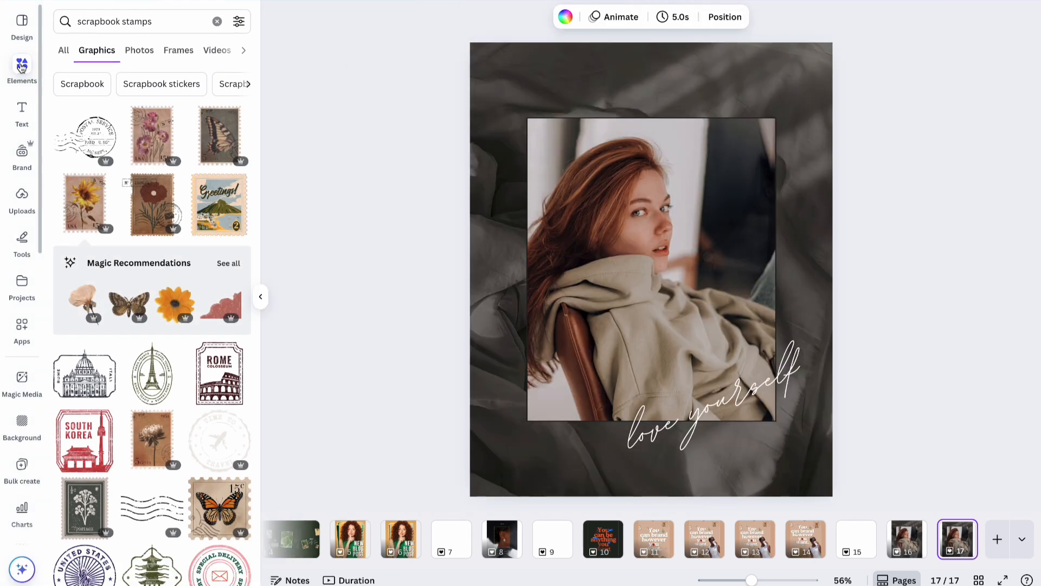
pyautogui.click(215, 23)
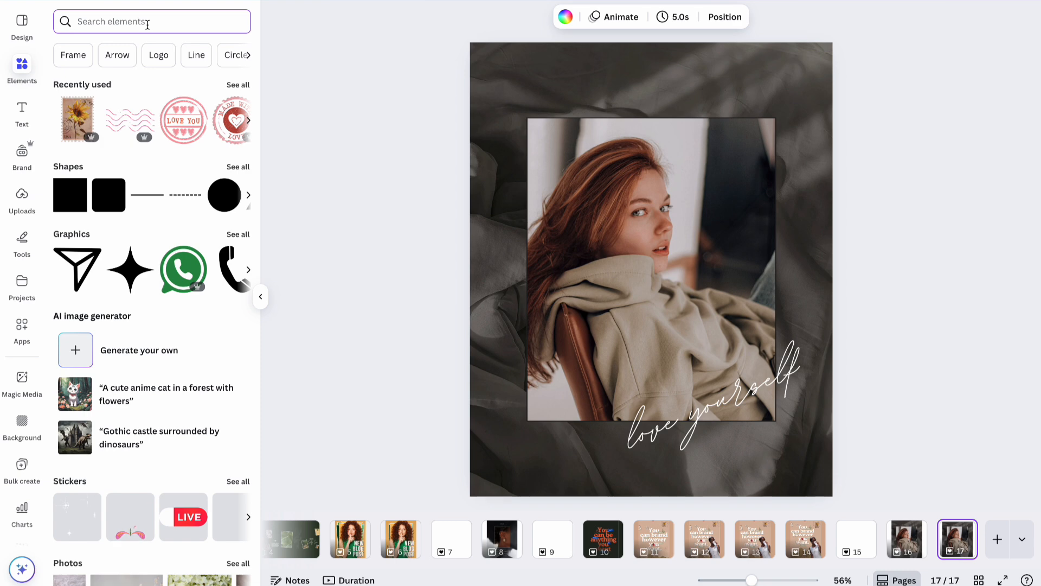
# Search Graphics for 'zig zag' and add the black zigzag pattern to page 17.
pyautogui.write('zi')
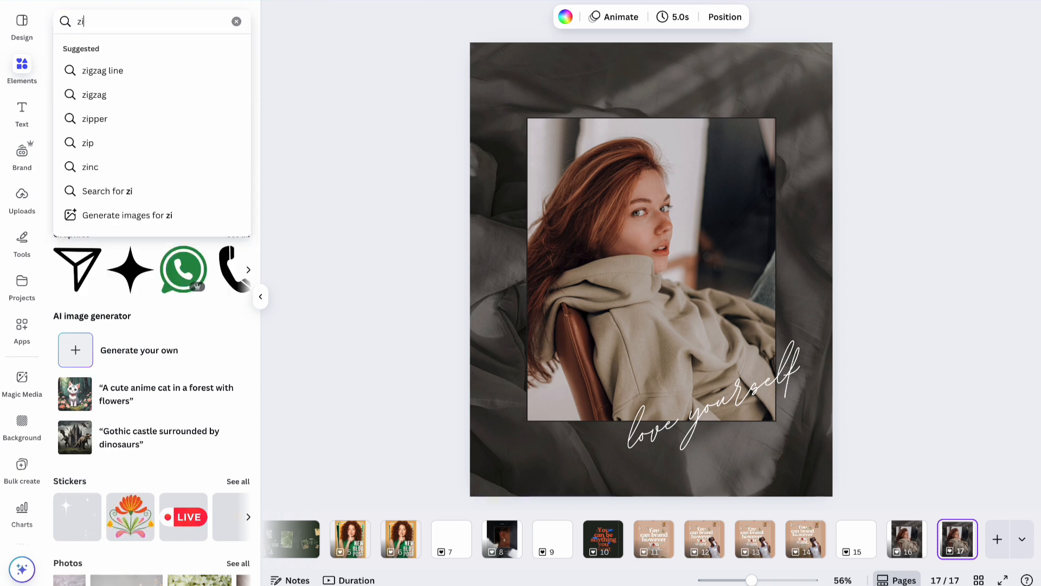
pyautogui.write('g zag')
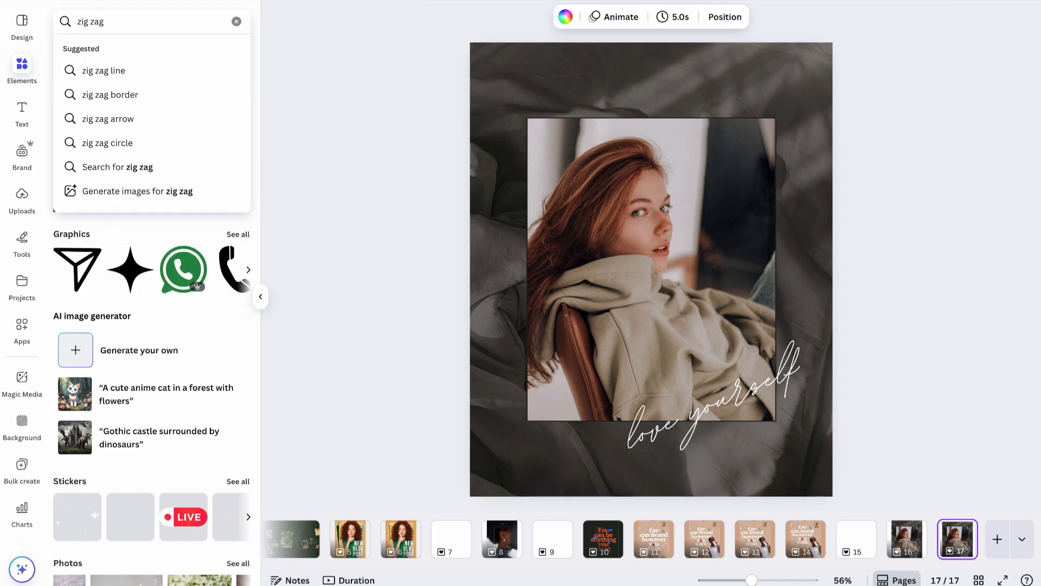
pyautogui.press('Return')
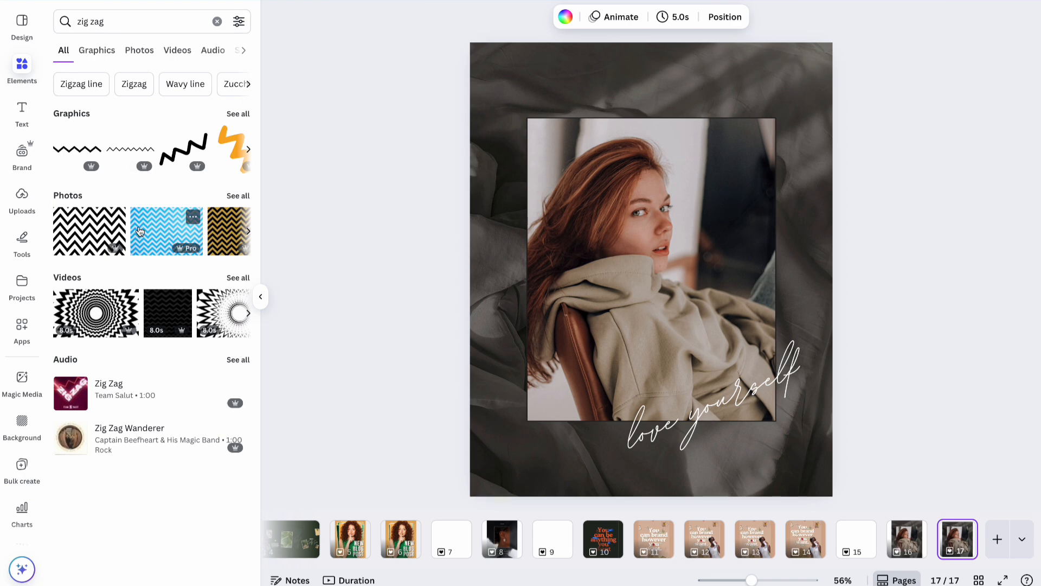
pyautogui.click(238, 114)
pyautogui.scroll(-1, 151, 250)
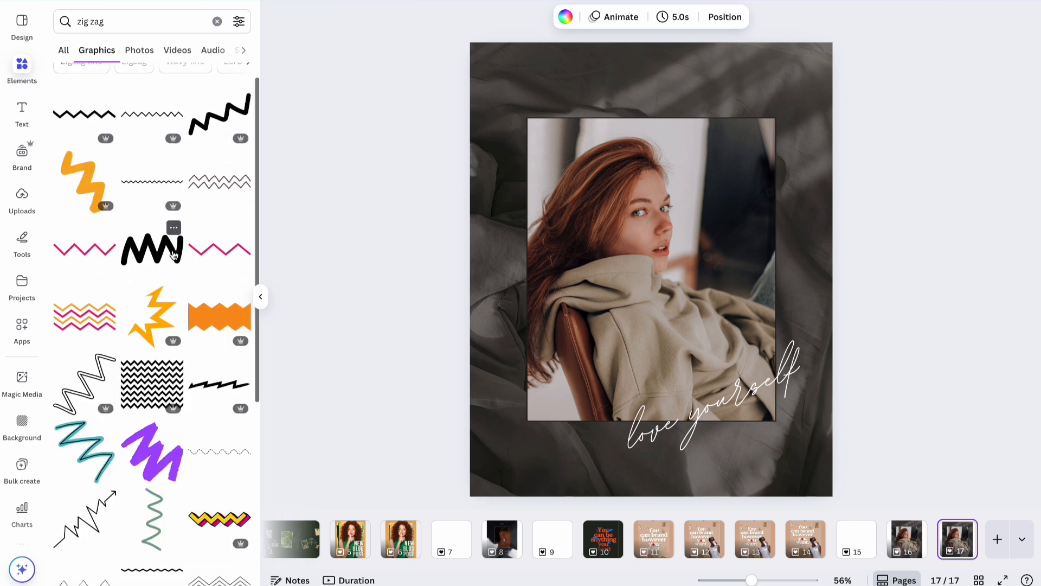
pyautogui.click(143, 389)
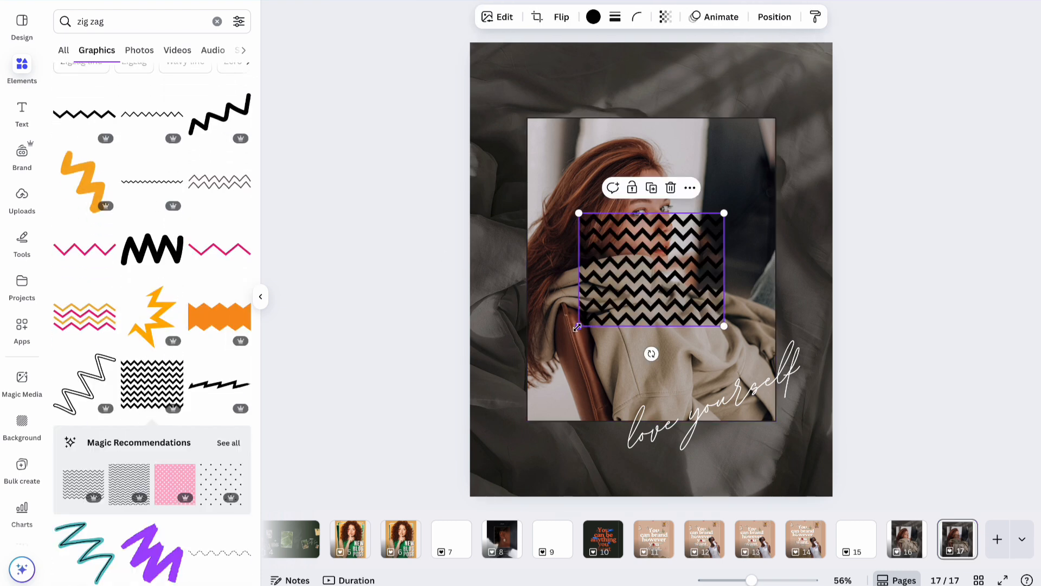
# Rotate the zigzag to run vertically and enlarge it over most of the page.
pyautogui.moveTo(651, 354); pyautogui.dragTo(754, 266)
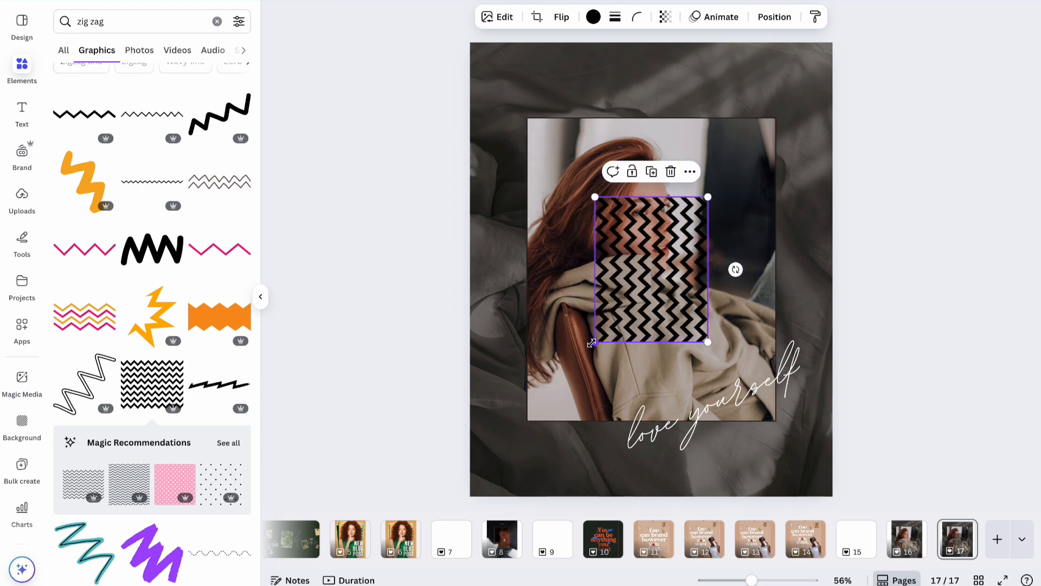
pyautogui.moveTo(592, 342); pyautogui.dragTo(418, 510)
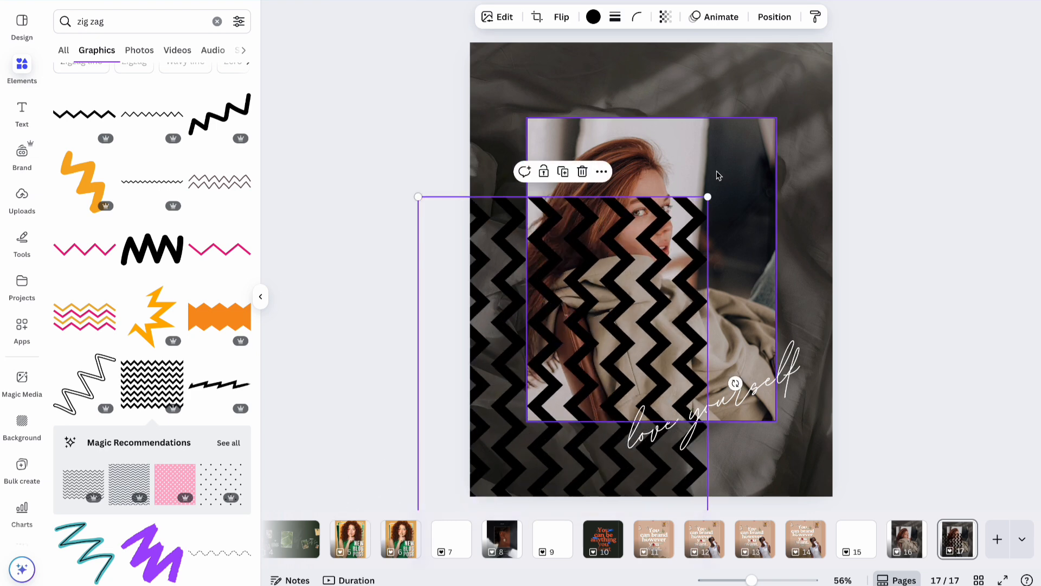
pyautogui.moveTo(709, 197); pyautogui.dragTo(767, 122)
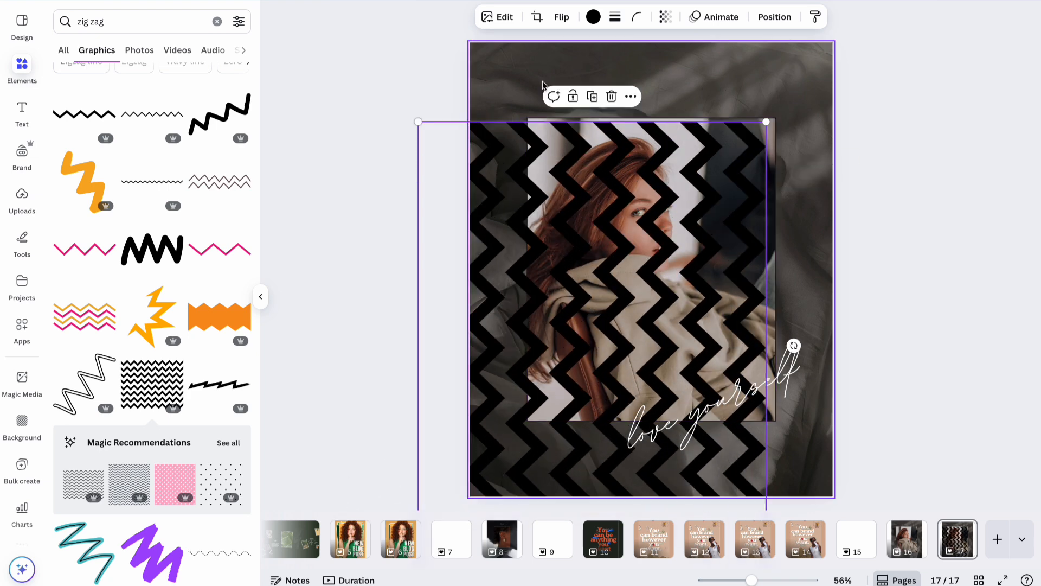
pyautogui.tripleClick(91, 26)
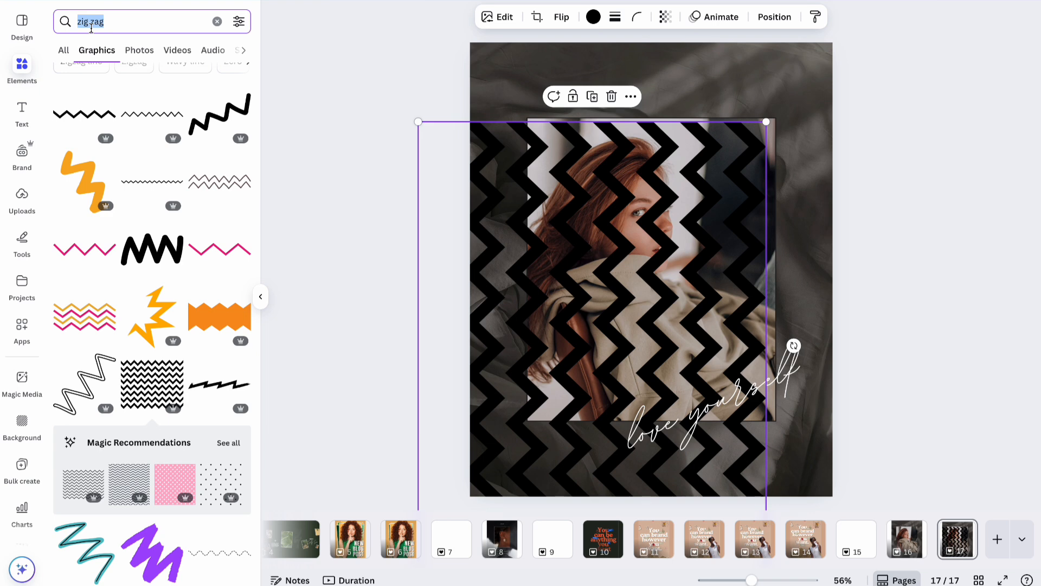
# Search photos for 'bedsheet' and try beige and grey sheet photos as the background.
pyautogui.write('bedsheet')
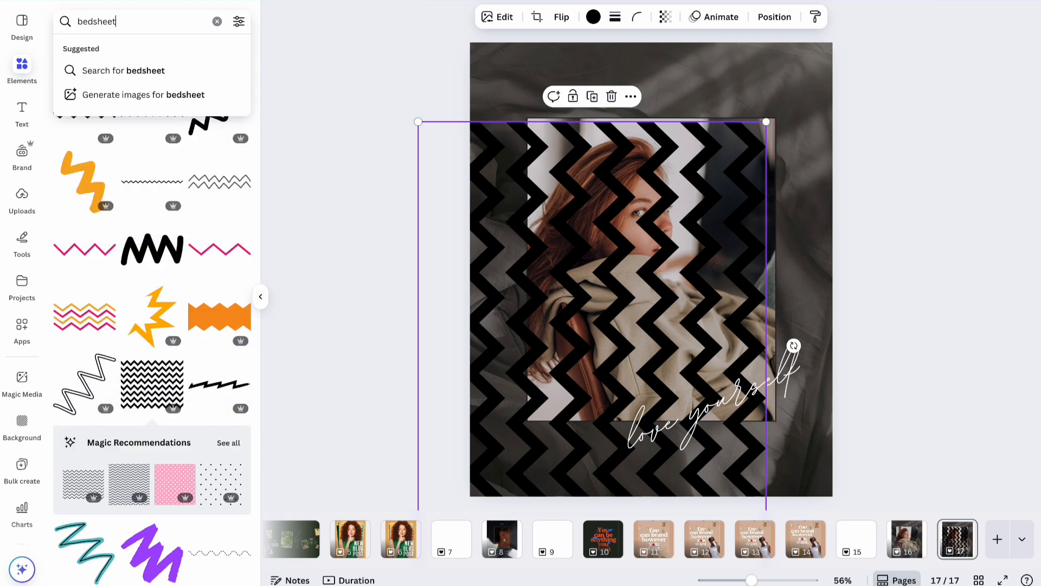
pyautogui.press('Return')
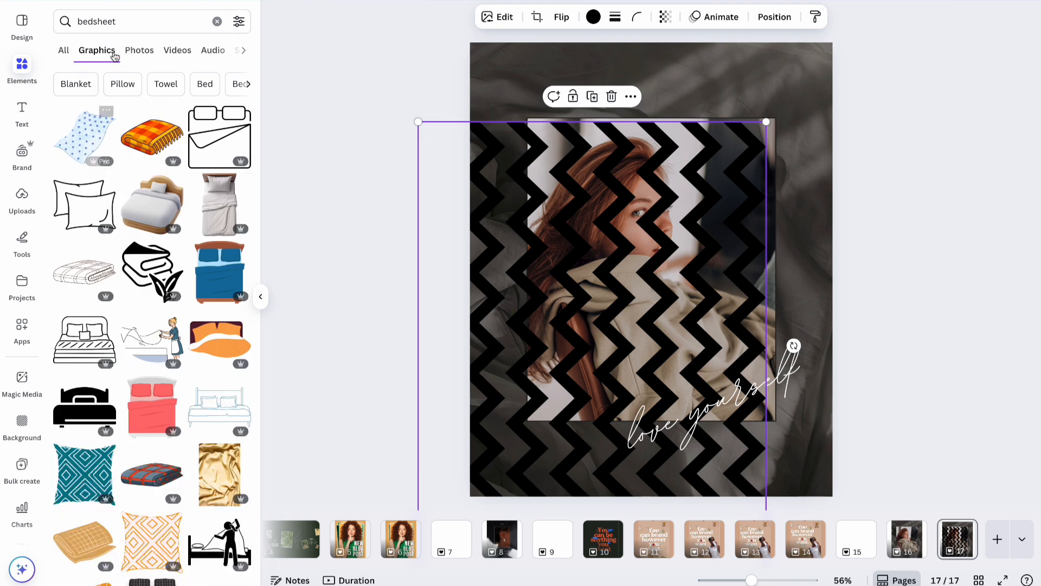
pyautogui.click(139, 49)
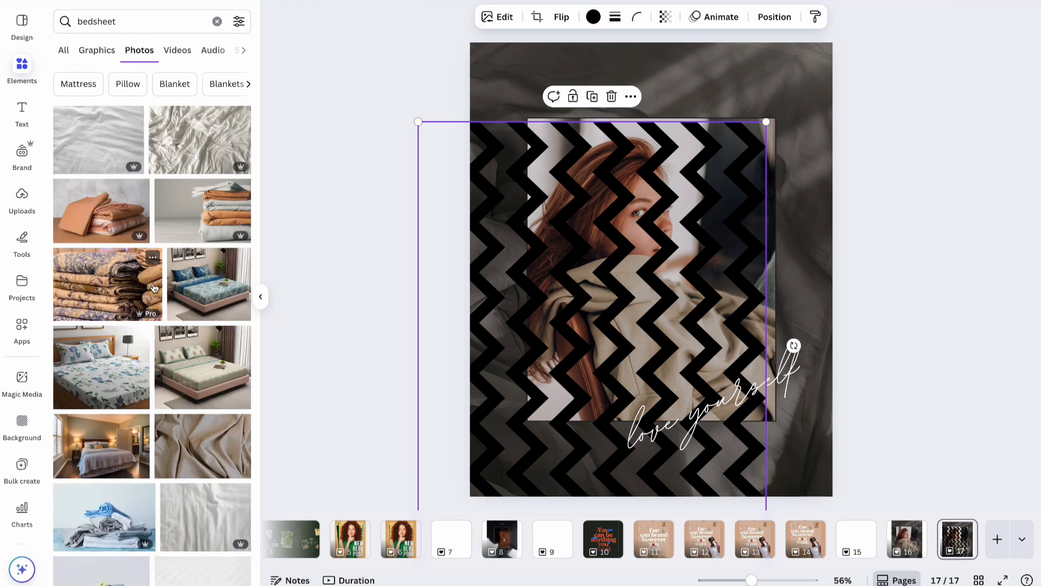
pyautogui.scroll(-3, 152, 369)
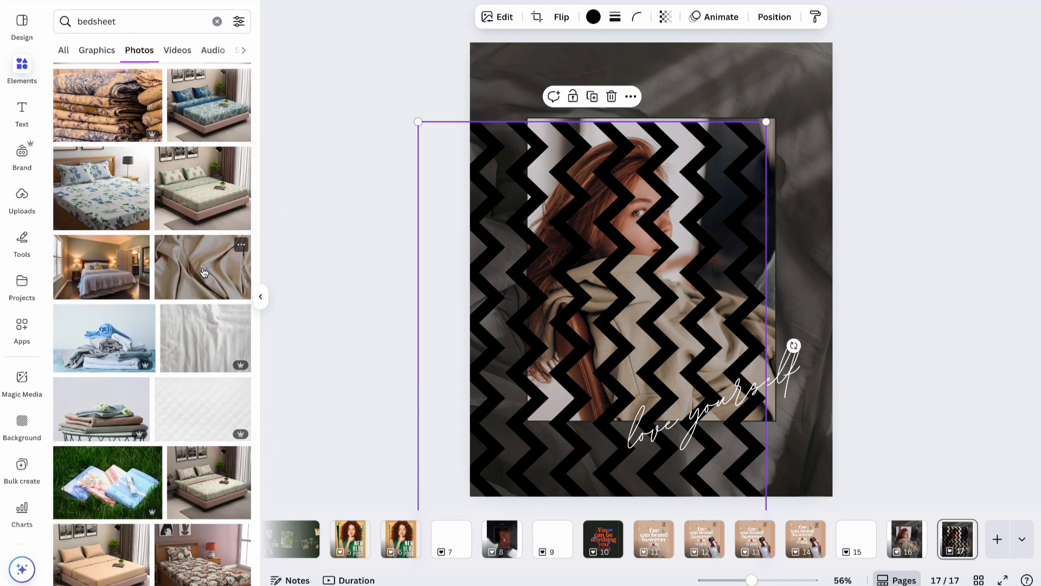
pyautogui.moveTo(204, 273); pyautogui.dragTo(493, 82)
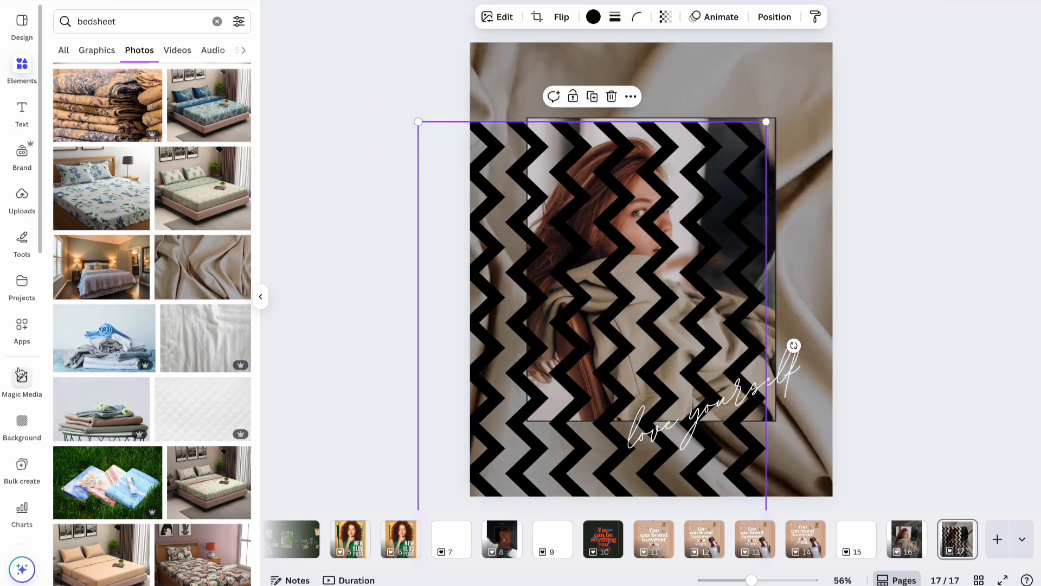
pyautogui.scroll(-5, 166, 338)
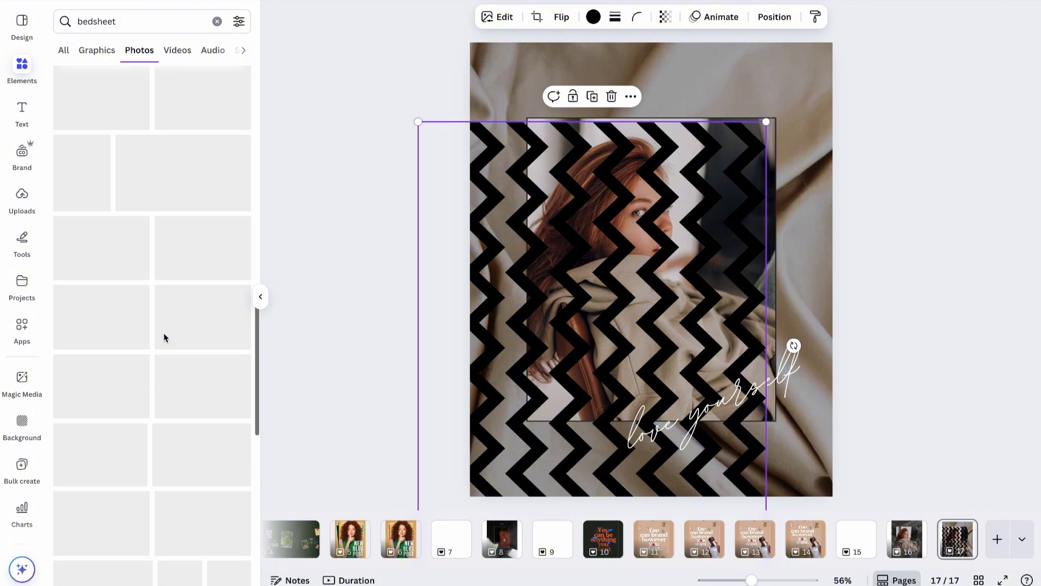
pyautogui.scroll(-5, 166, 337)
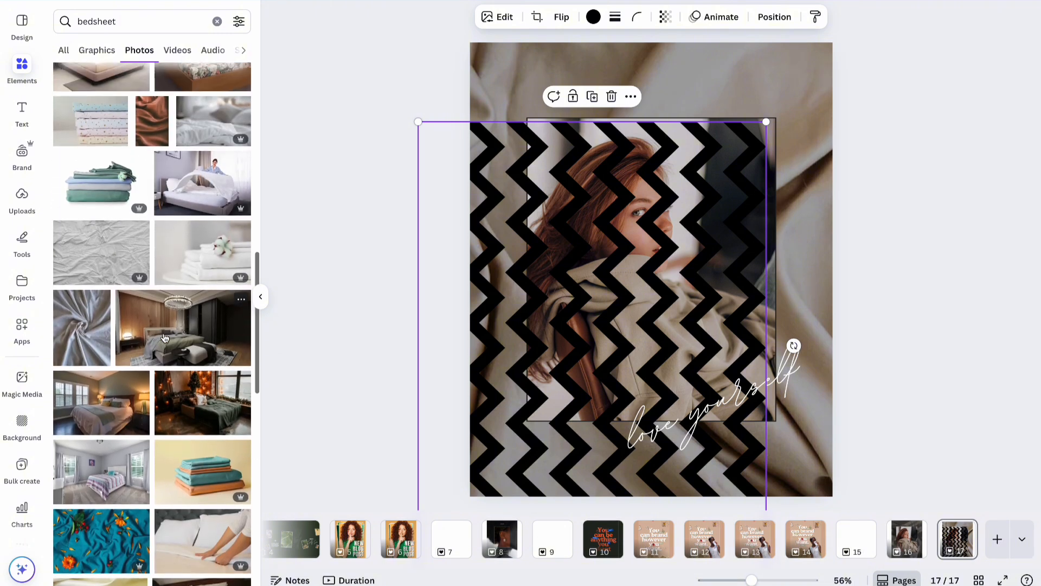
pyautogui.scroll(-3, 165, 337)
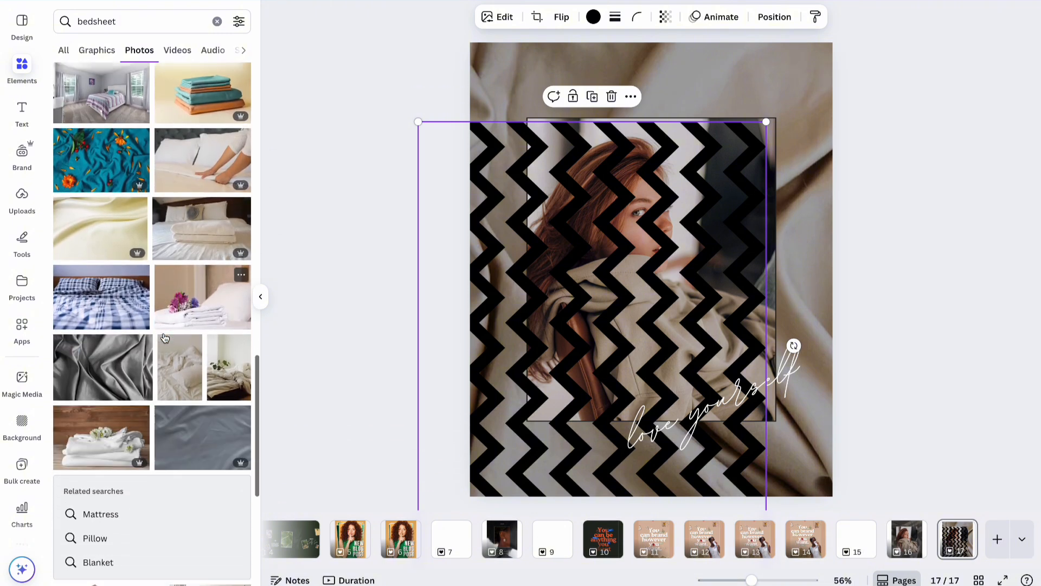
pyautogui.scroll(-1, 165, 337)
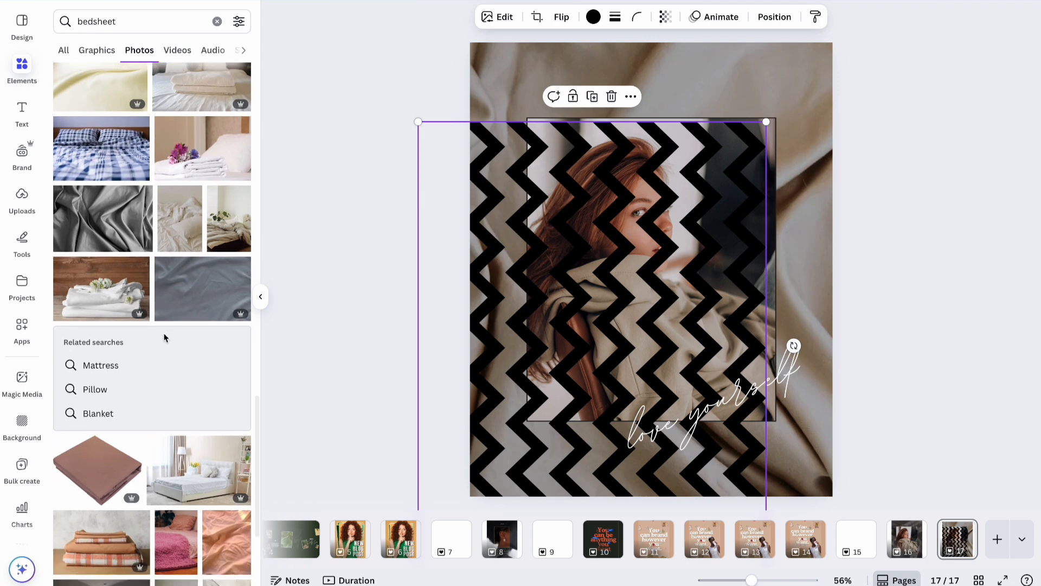
pyautogui.moveTo(93, 215); pyautogui.dragTo(501, 64)
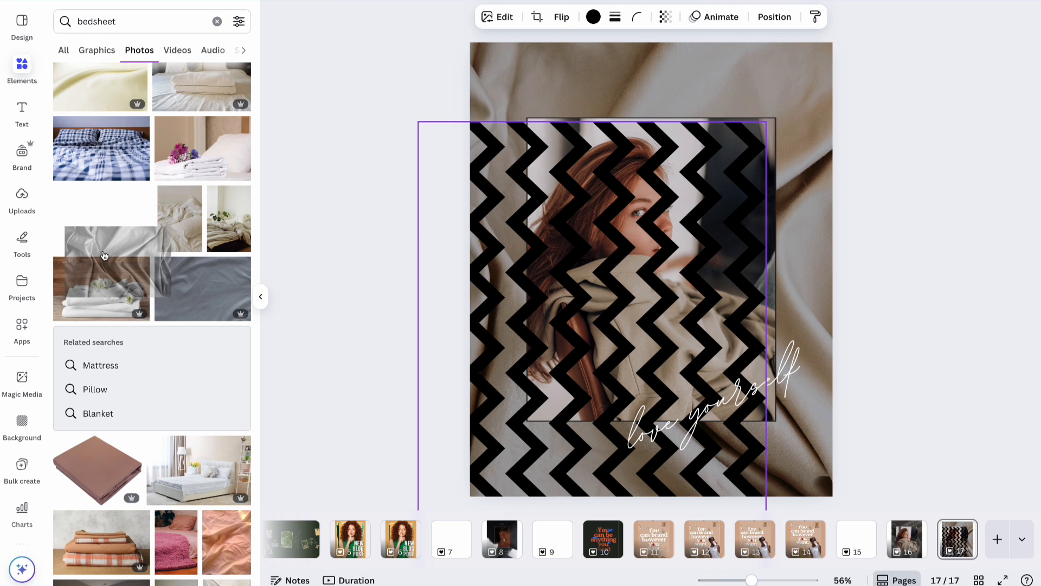
# Refine the search to 'wrinkled bedsheet' and make the brown fabric photo the page background.
pyautogui.scroll(-5, 103, 251)
pyautogui.scroll(-4, 104, 255)
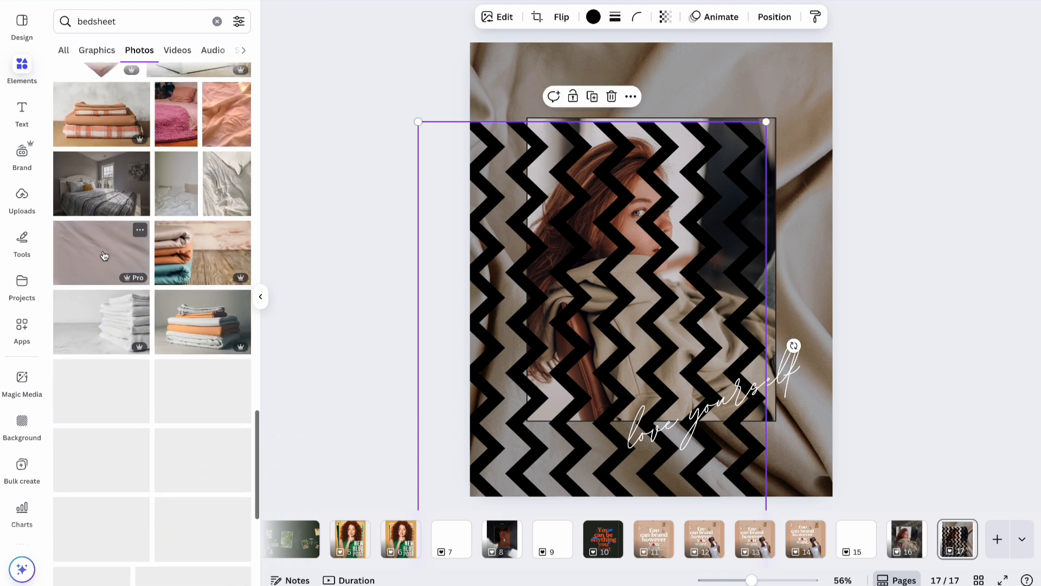
pyautogui.click(74, 19)
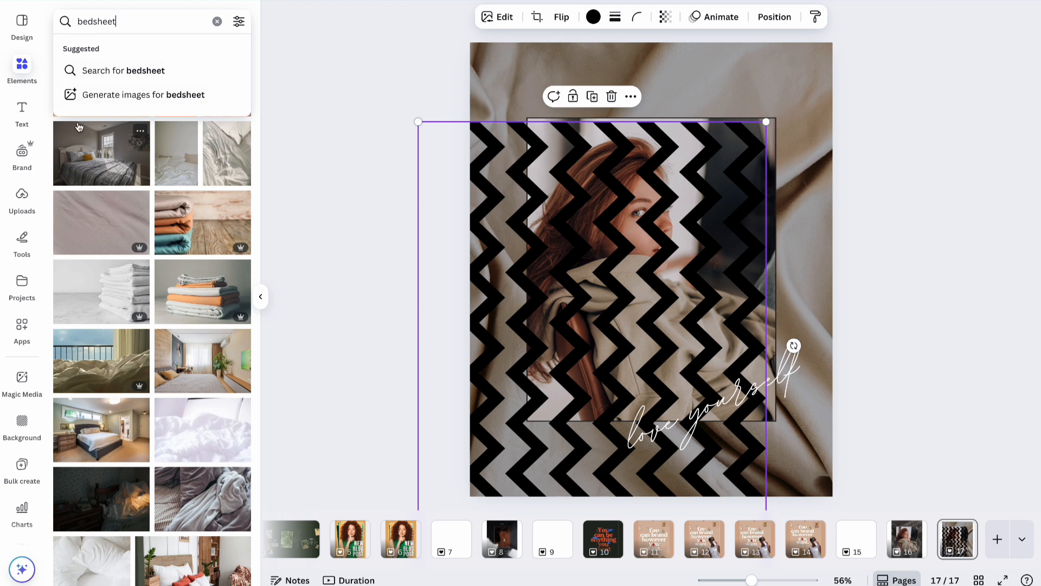
pyautogui.click(78, 21)
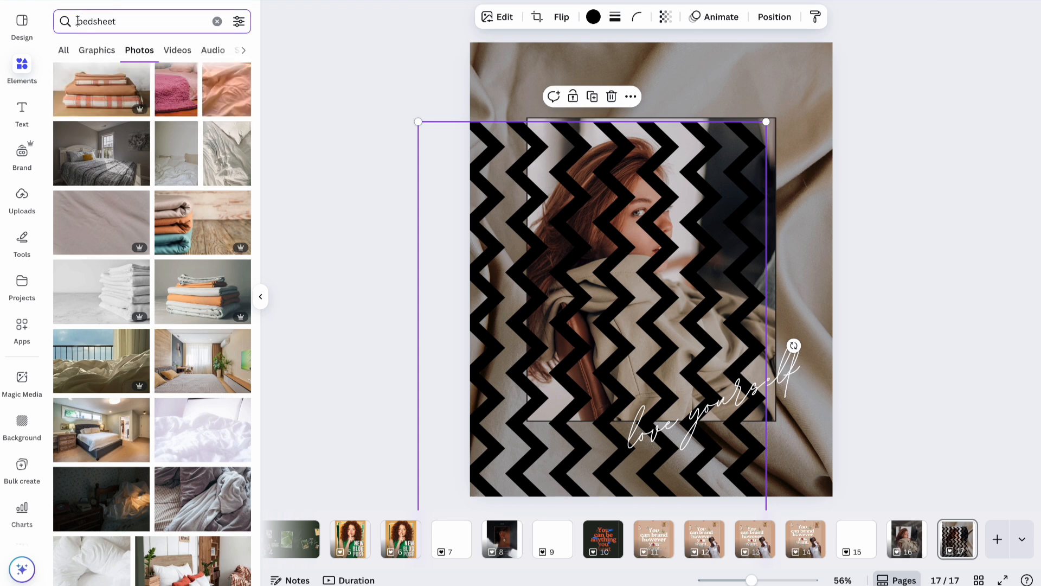
pyautogui.write('wrinkled')
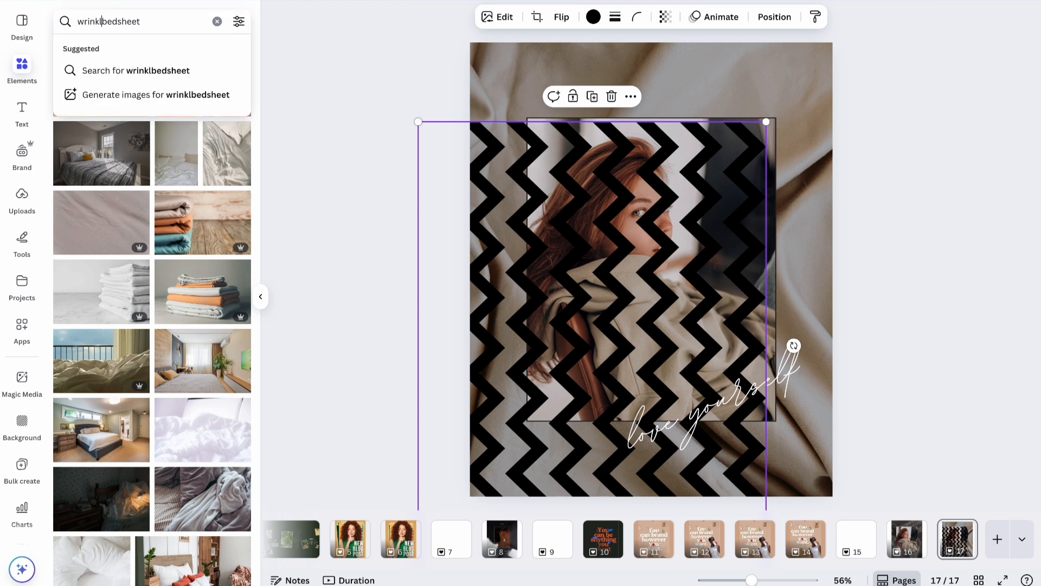
pyautogui.press('Return')
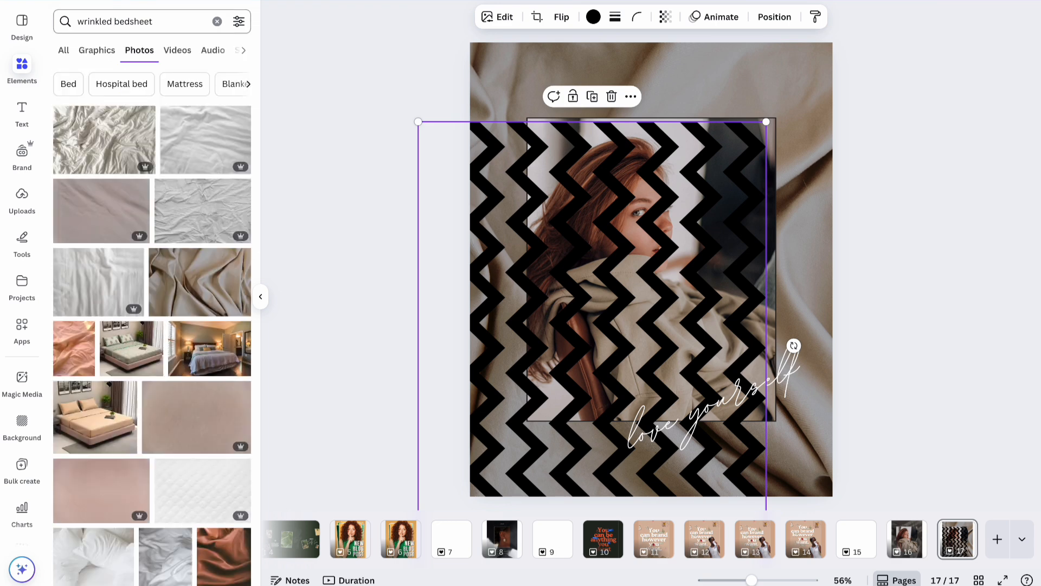
pyautogui.scroll(-3, 156, 318)
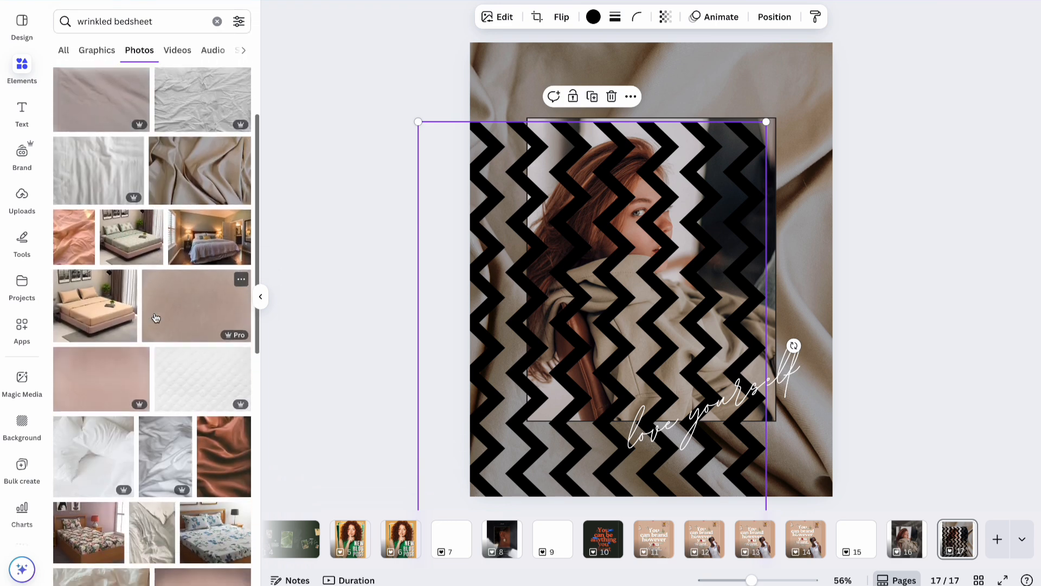
pyautogui.scroll(-3, 156, 318)
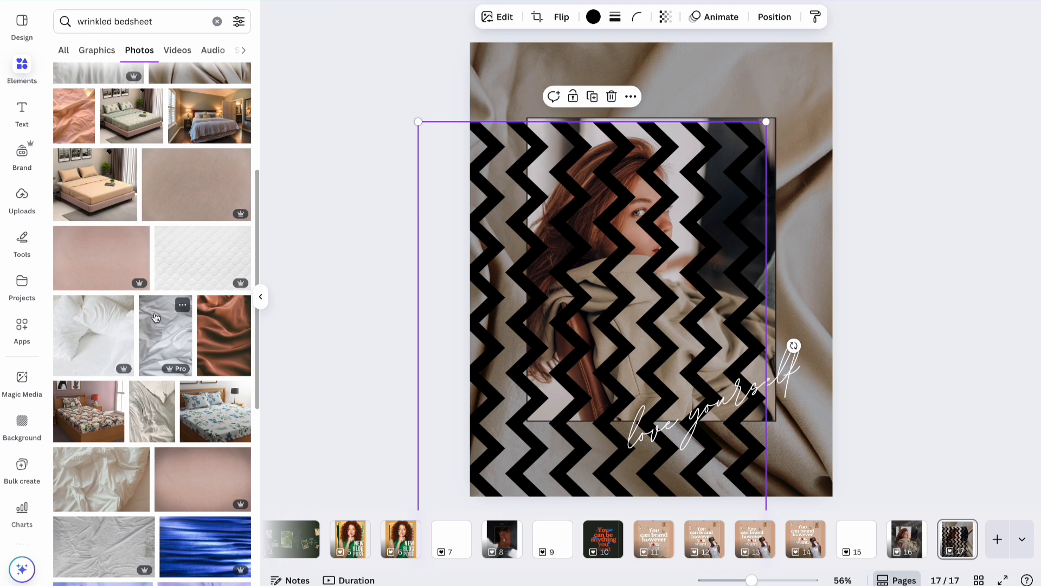
pyautogui.scroll(-1, 156, 317)
pyautogui.moveTo(224, 309); pyautogui.dragTo(496, 103)
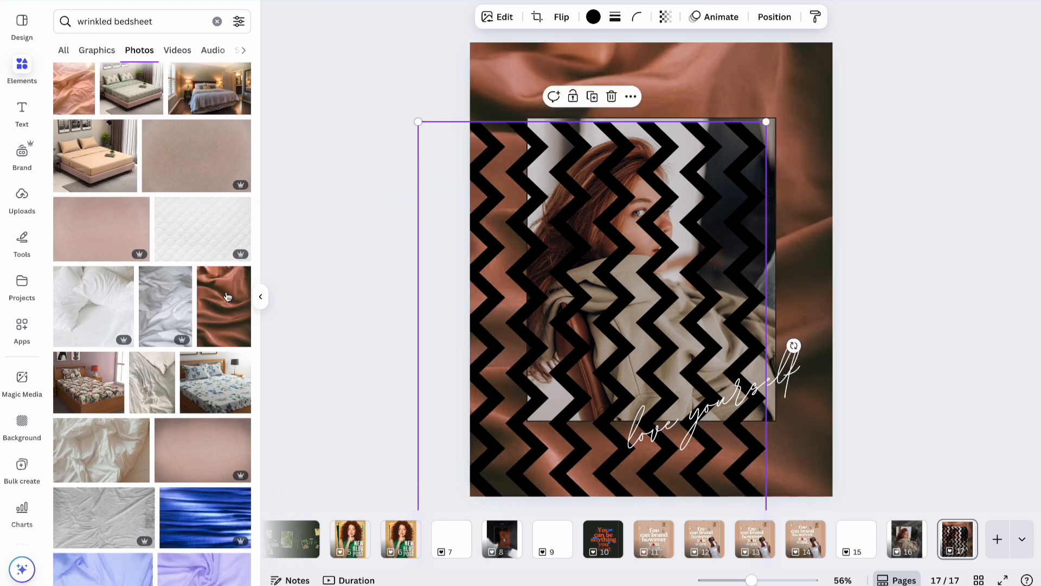
pyautogui.scroll(-10, 118, 487)
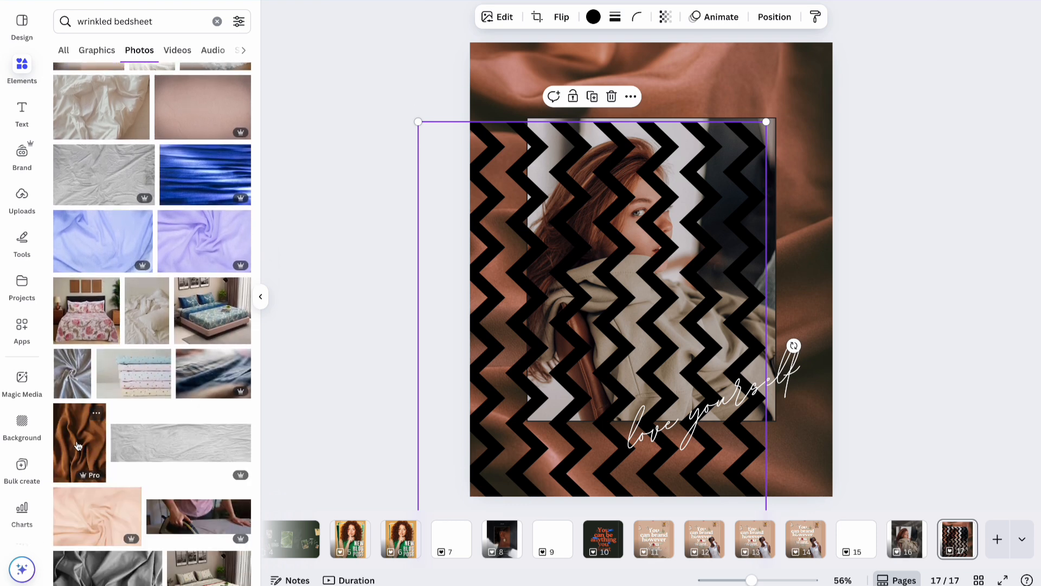
pyautogui.moveTo(78, 446); pyautogui.dragTo(481, 75)
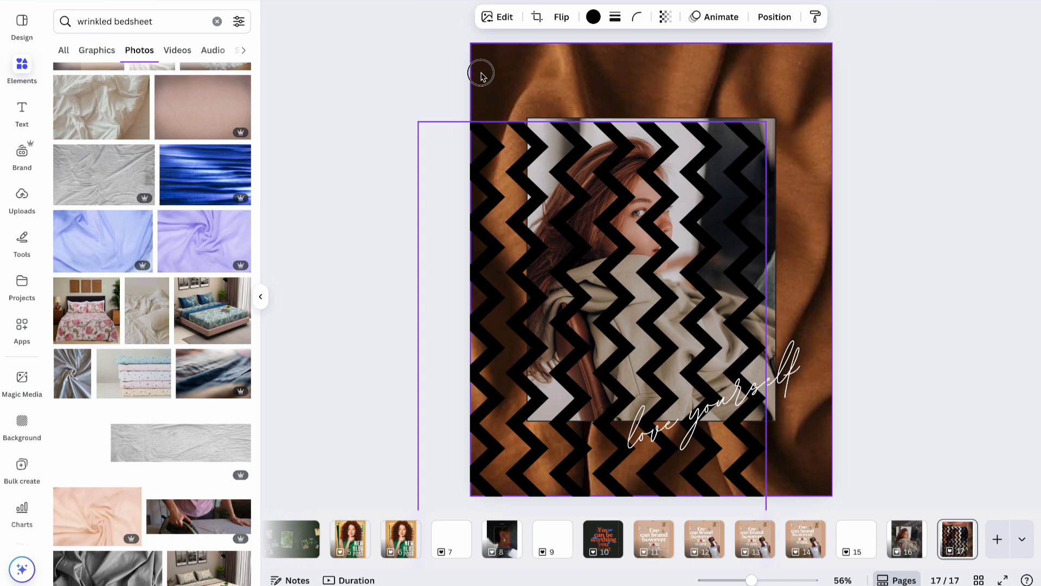
# Stretch the zigzag pattern to cover the whole page and send it behind the portrait.
pyautogui.moveTo(509, 291); pyautogui.dragTo(562, 213)
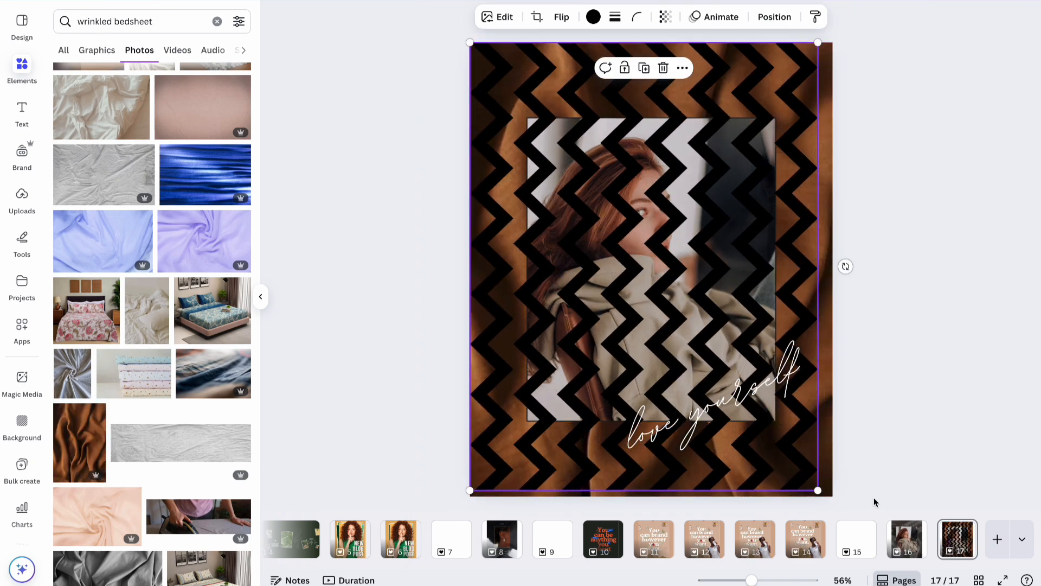
pyautogui.moveTo(819, 491); pyautogui.dragTo(851, 521)
pyautogui.moveTo(805, 483); pyautogui.dragTo(799, 477)
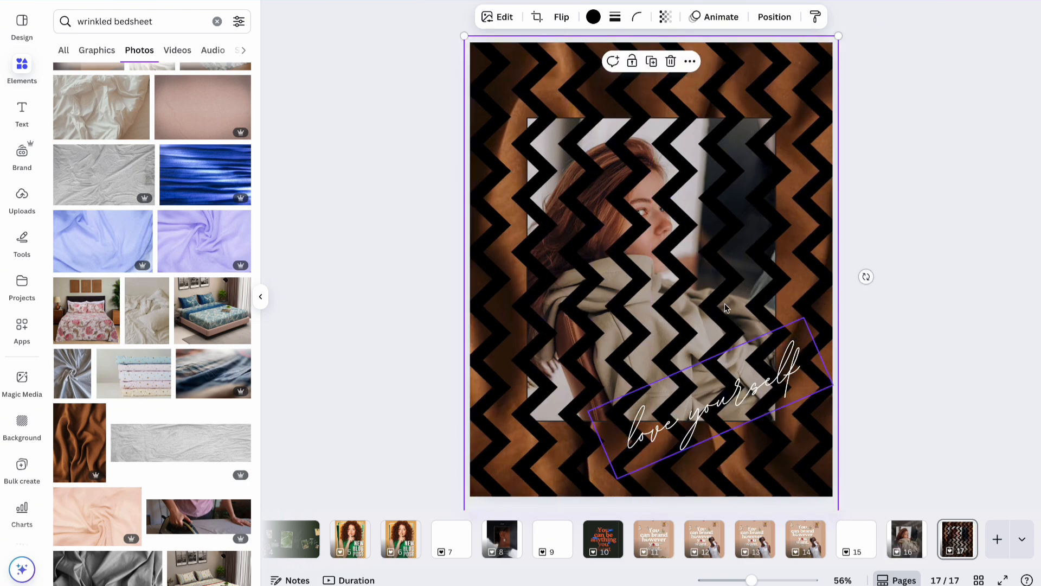
pyautogui.click(770, 17)
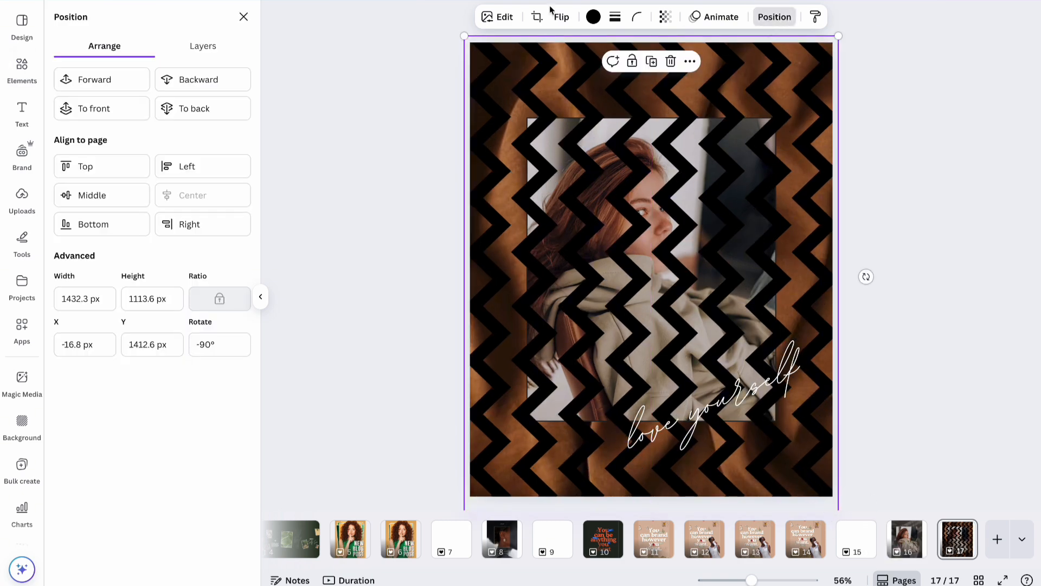
pyautogui.click(232, 109)
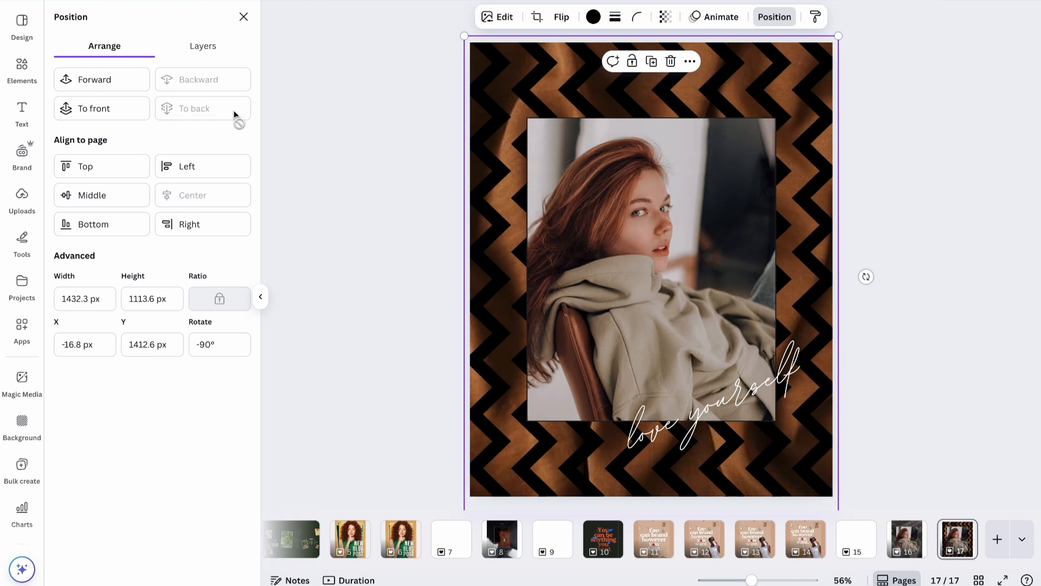
# Recolour the zigzag pattern to the darkest brown from the photo colours.
pyautogui.click(594, 17)
pyautogui.click(230, 220)
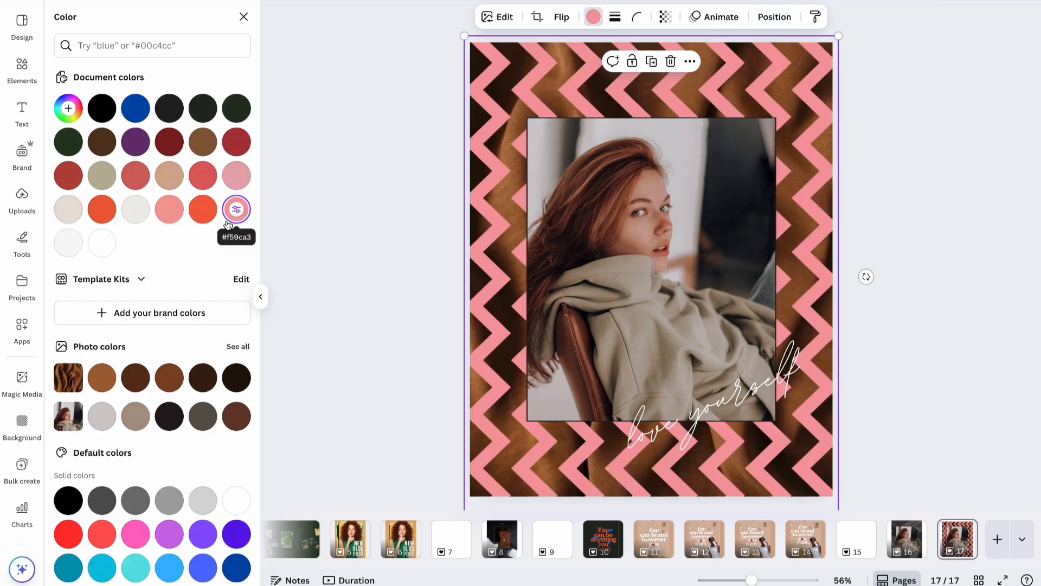
pyautogui.click(206, 378)
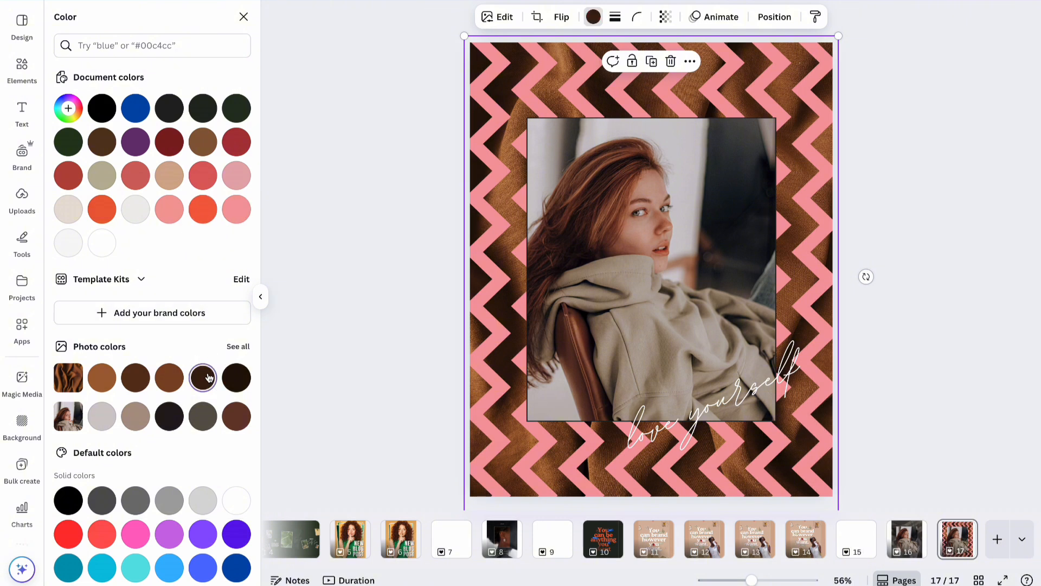
pyautogui.click(237, 378)
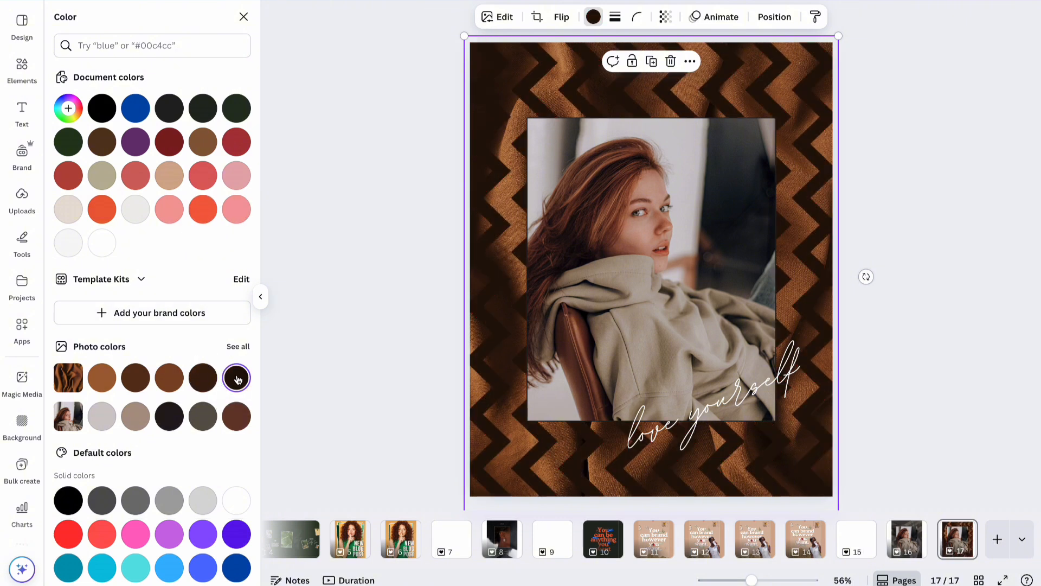
pyautogui.click(665, 17)
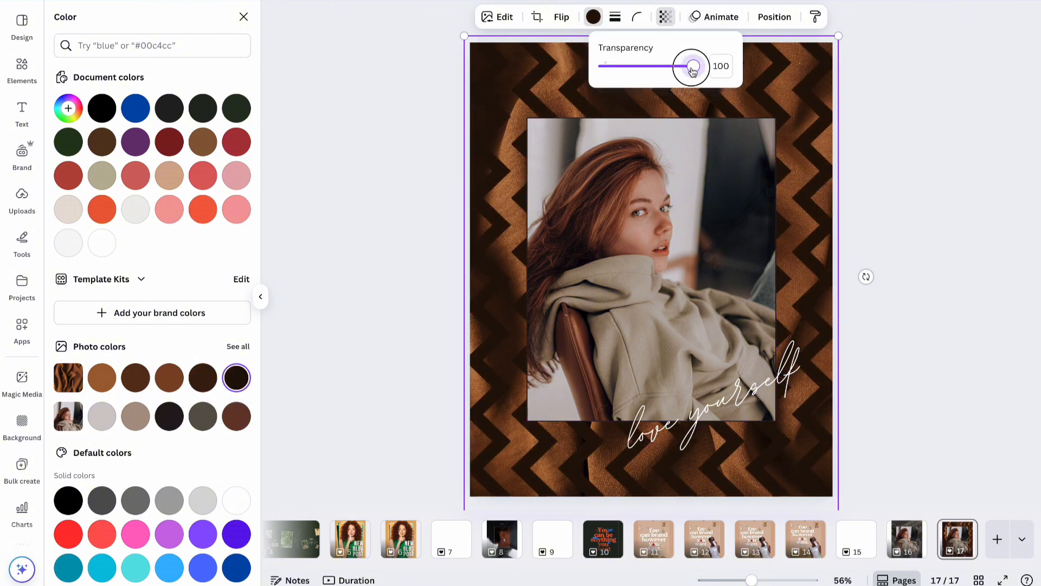
# Lower the zigzag pattern's transparency to 25 so the fabric shows through.
pyautogui.moveTo(693, 71); pyautogui.dragTo(627, 69)
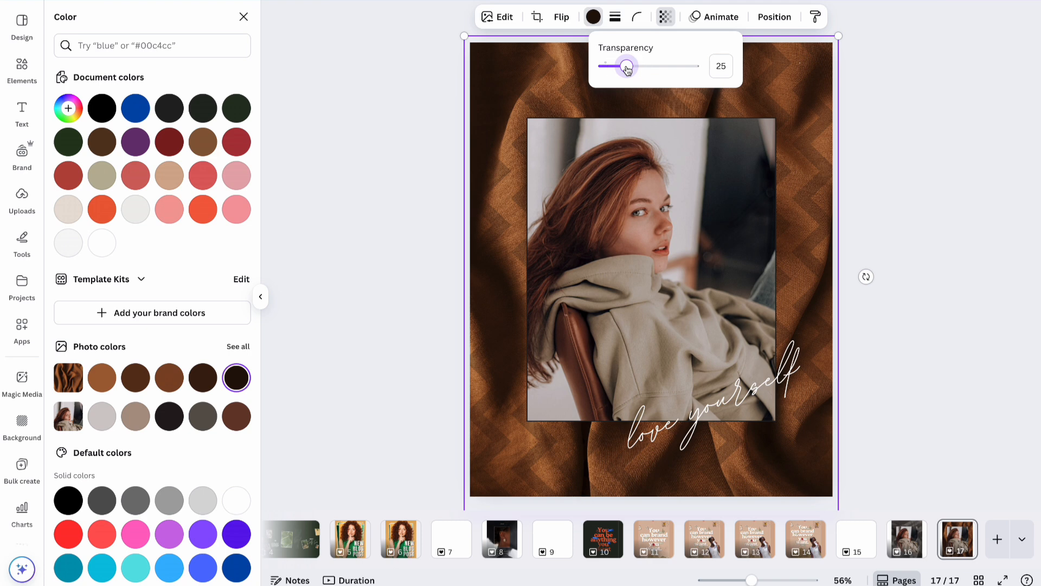
pyautogui.click(868, 136)
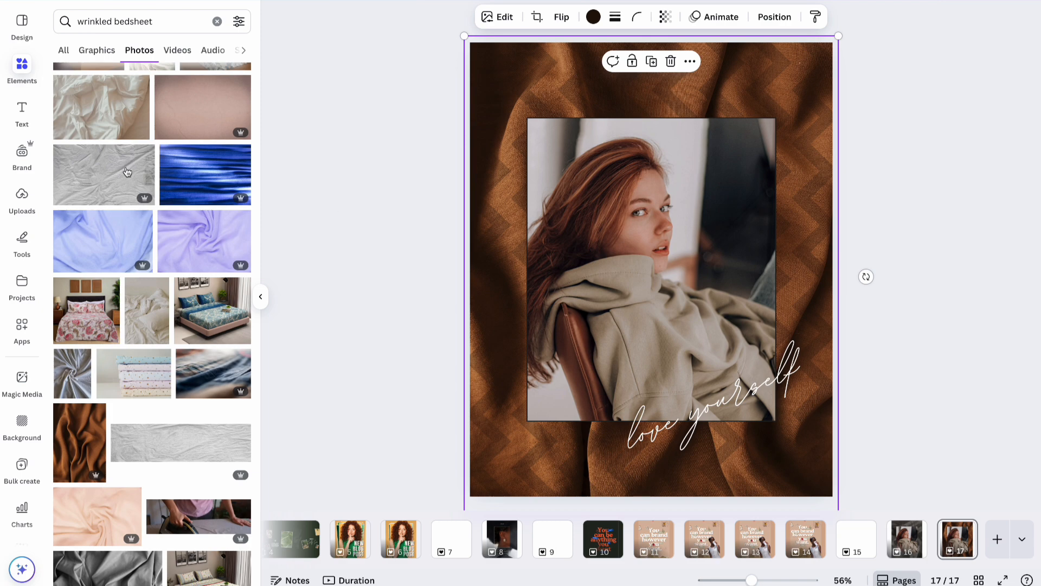
pyautogui.tripleClick(165, 20)
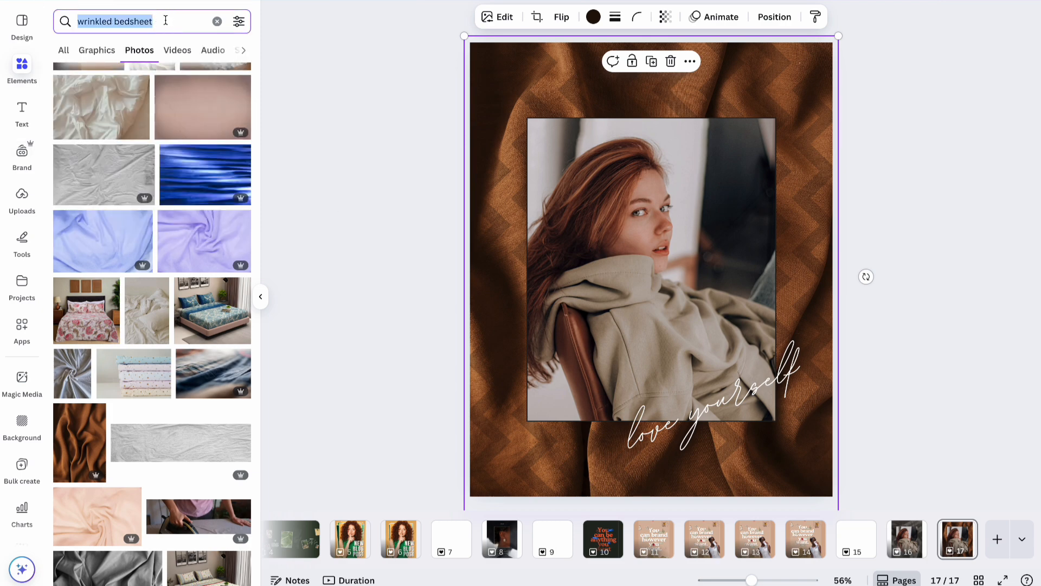
# Search photos for 'young lady in brown' and put the woman in brown trousers in the frame.
pyautogui.write('young lady')
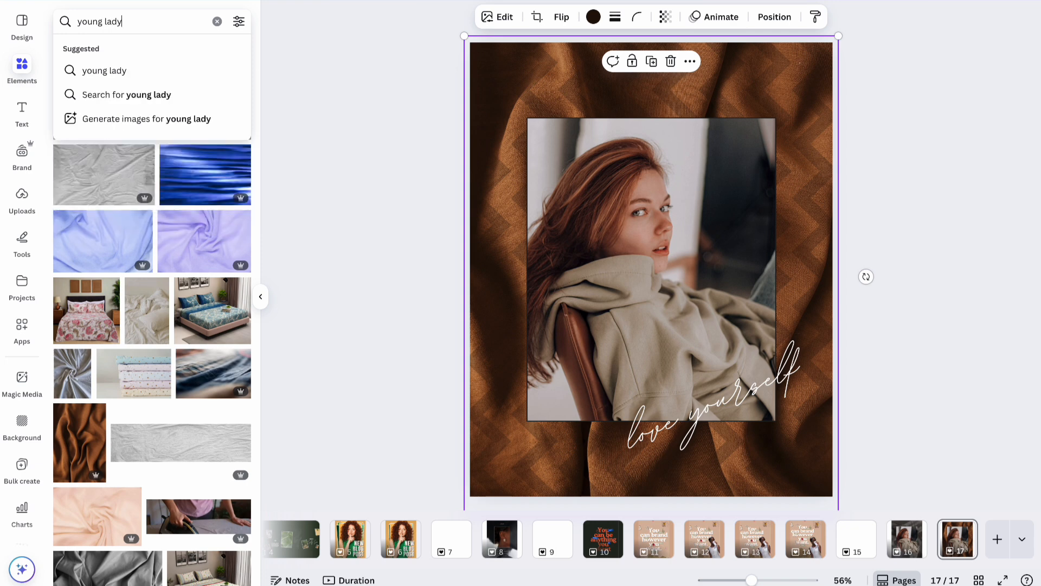
pyautogui.write(' in brown')
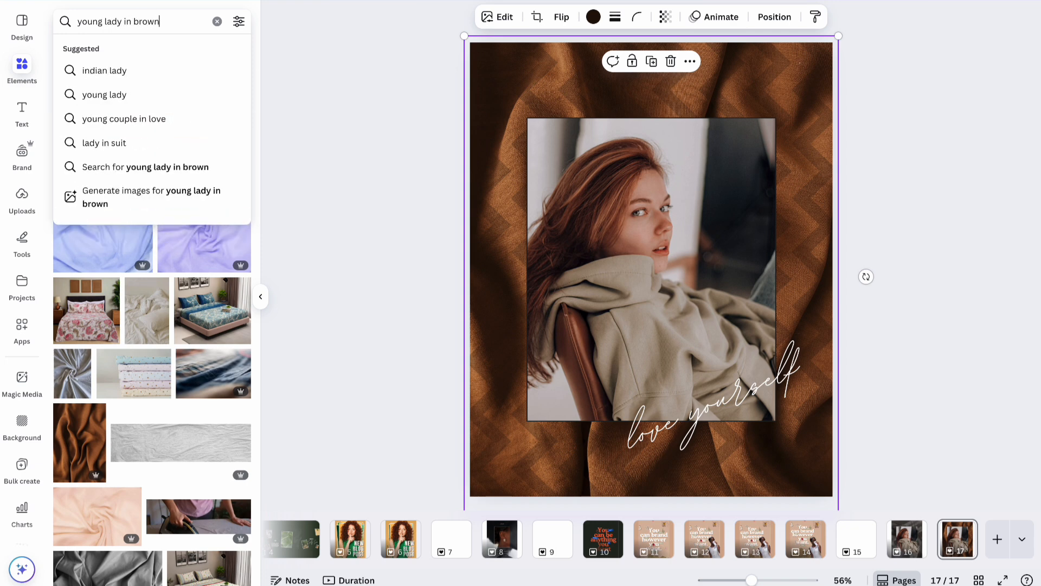
pyautogui.press('Return')
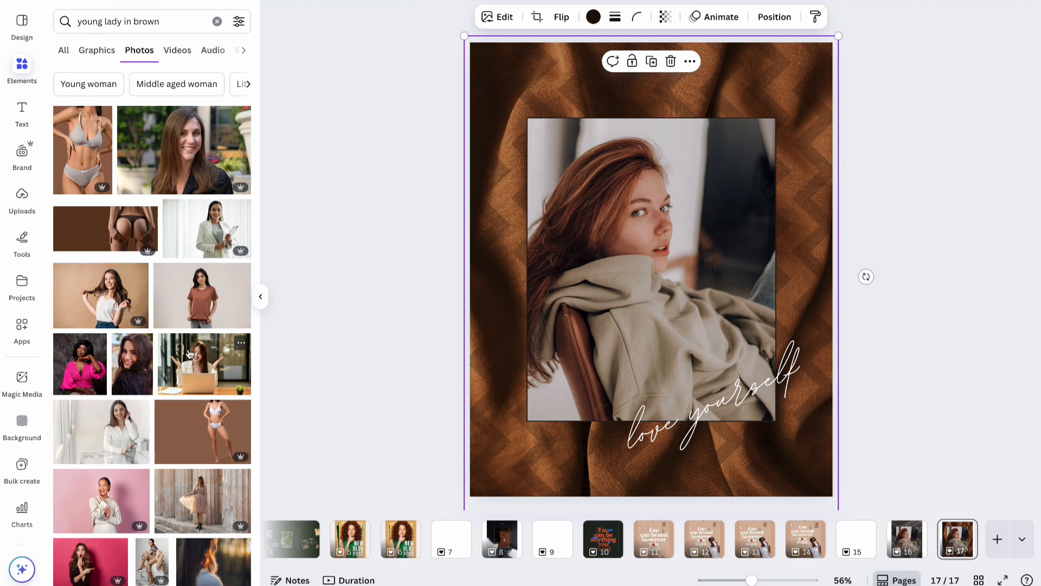
pyautogui.scroll(-4, 179, 306)
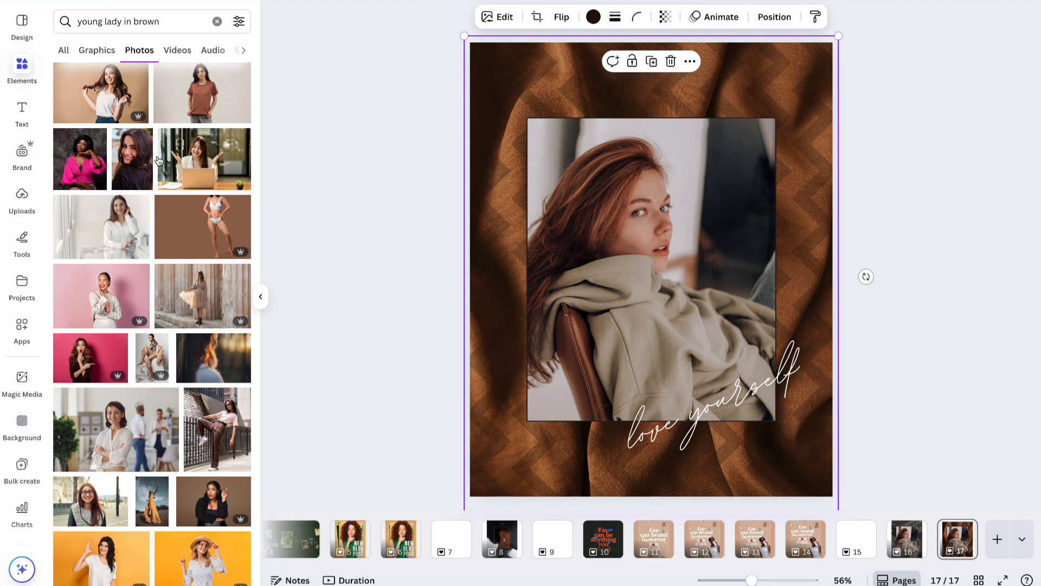
pyautogui.moveTo(96, 139); pyautogui.dragTo(625, 188)
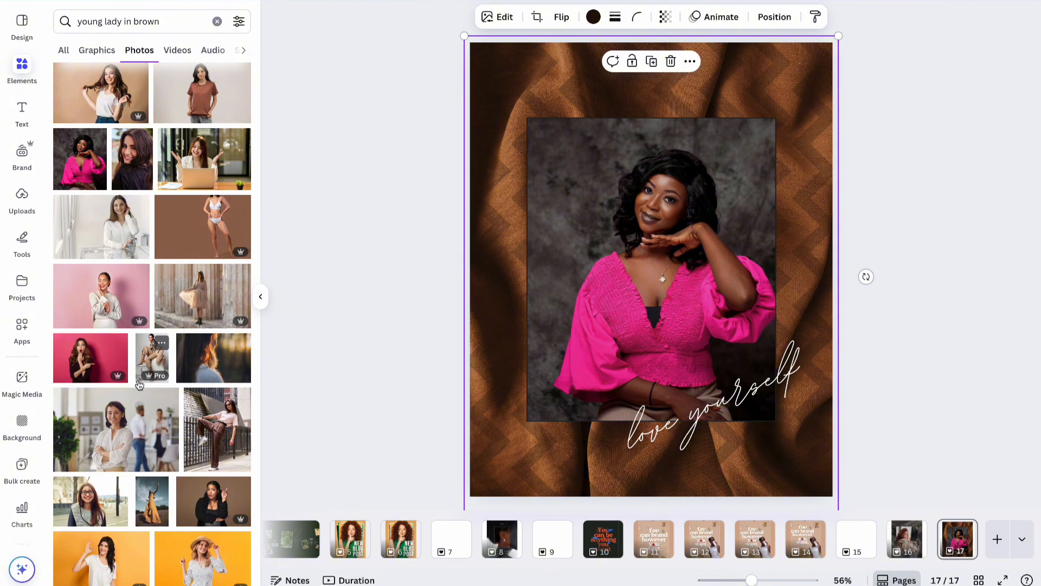
pyautogui.scroll(-3, 142, 415)
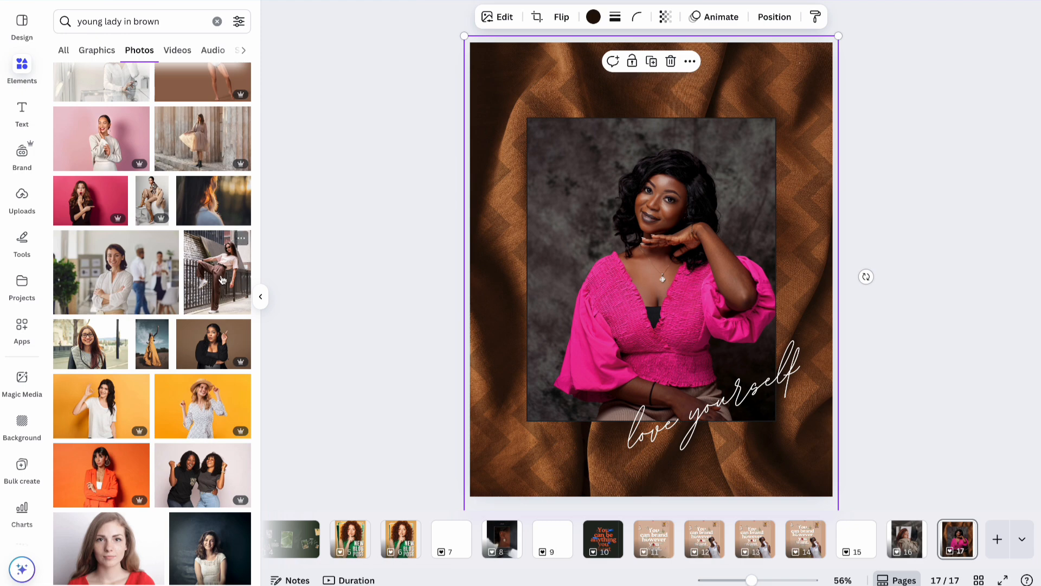
pyautogui.moveTo(220, 287); pyautogui.dragTo(560, 264)
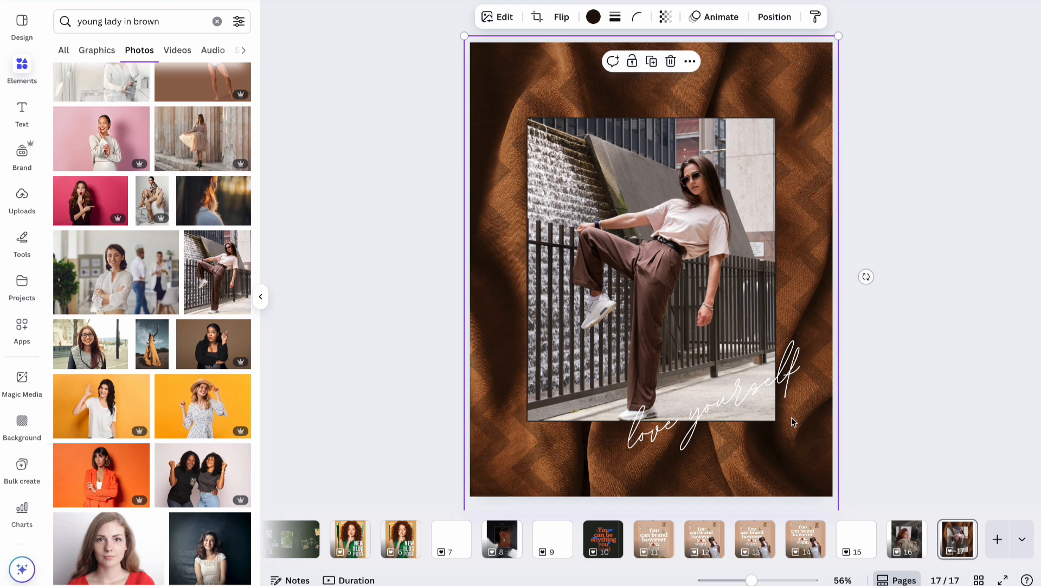
# Select the 'love yourself' text and scroll the font list to the Handwriting fonts.
pyautogui.click(815, 389)
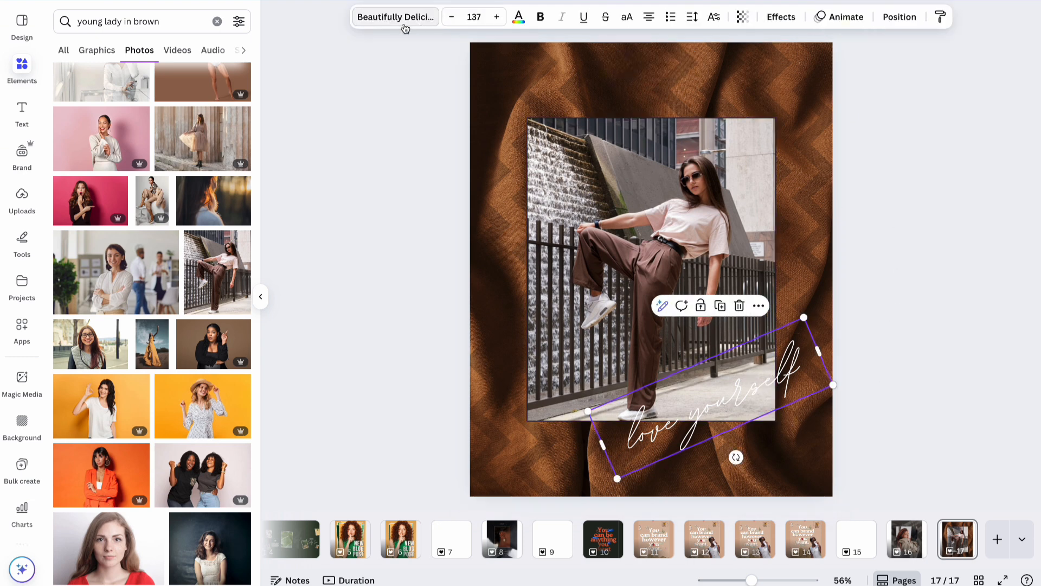
pyautogui.click(403, 24)
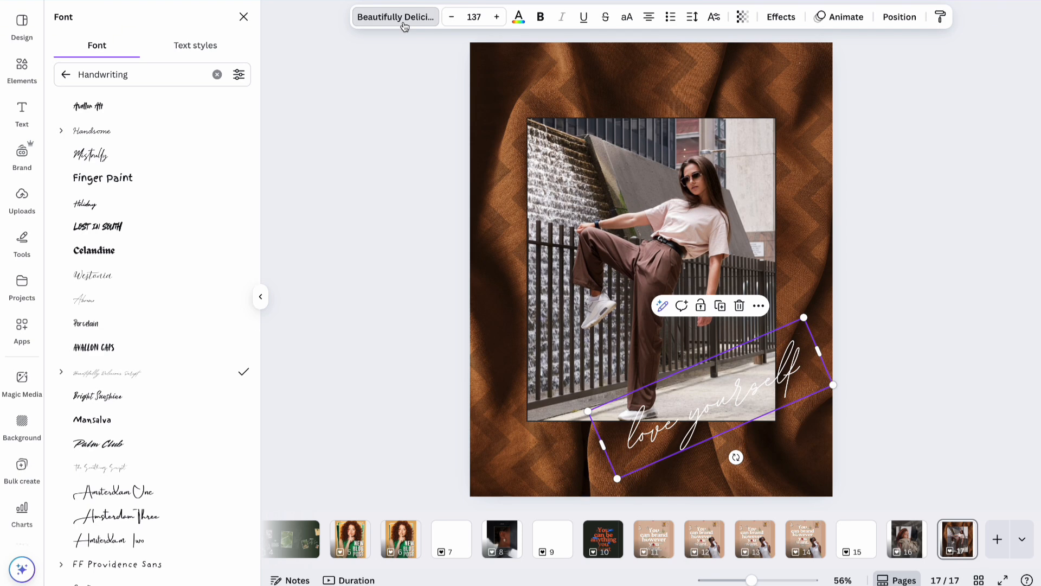
pyautogui.scroll(-4, 220, 351)
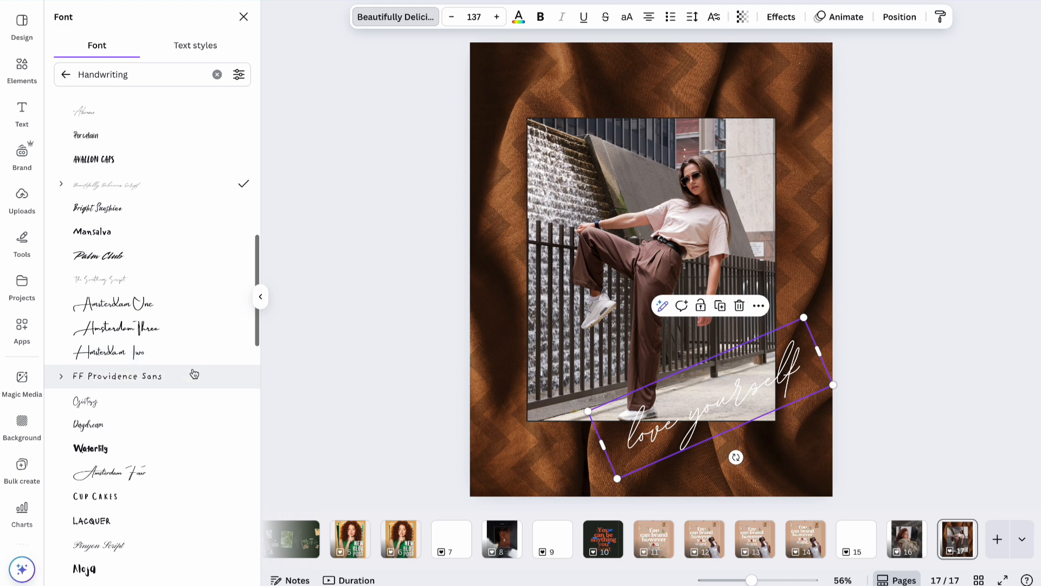
pyautogui.scroll(-5, 194, 374)
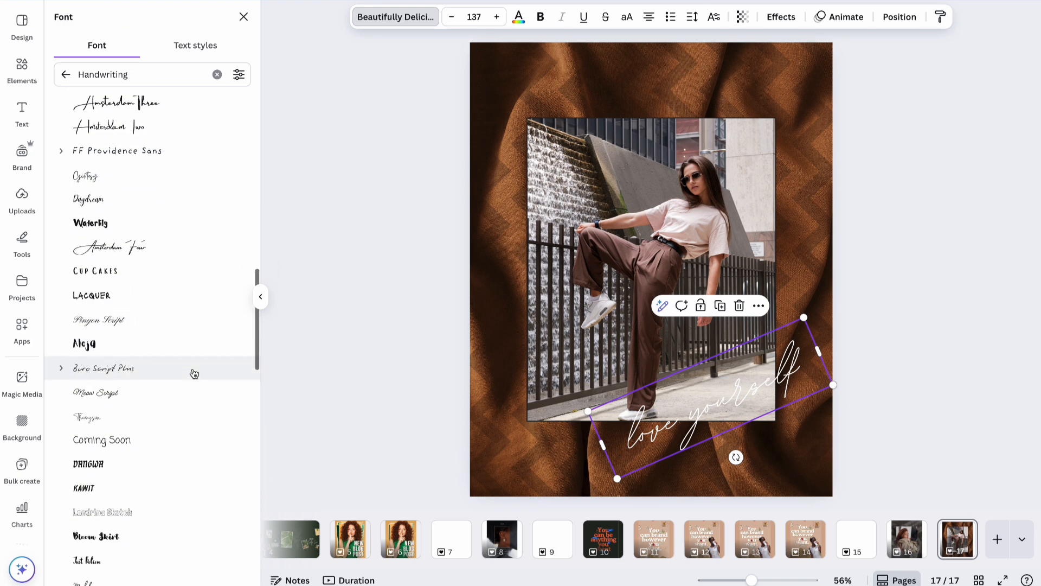
pyautogui.scroll(-12, 194, 374)
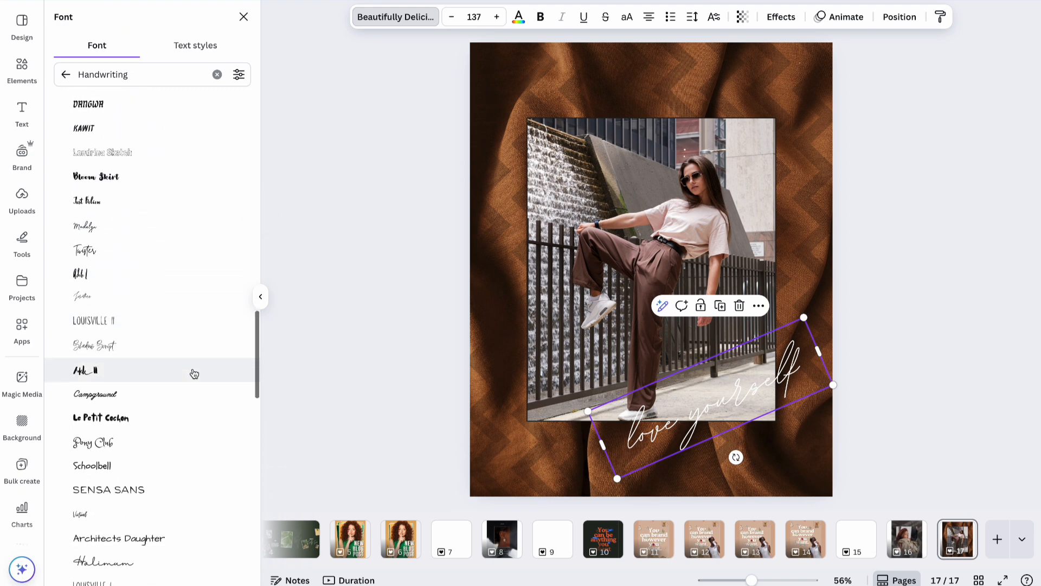
pyautogui.scroll(-3, 194, 374)
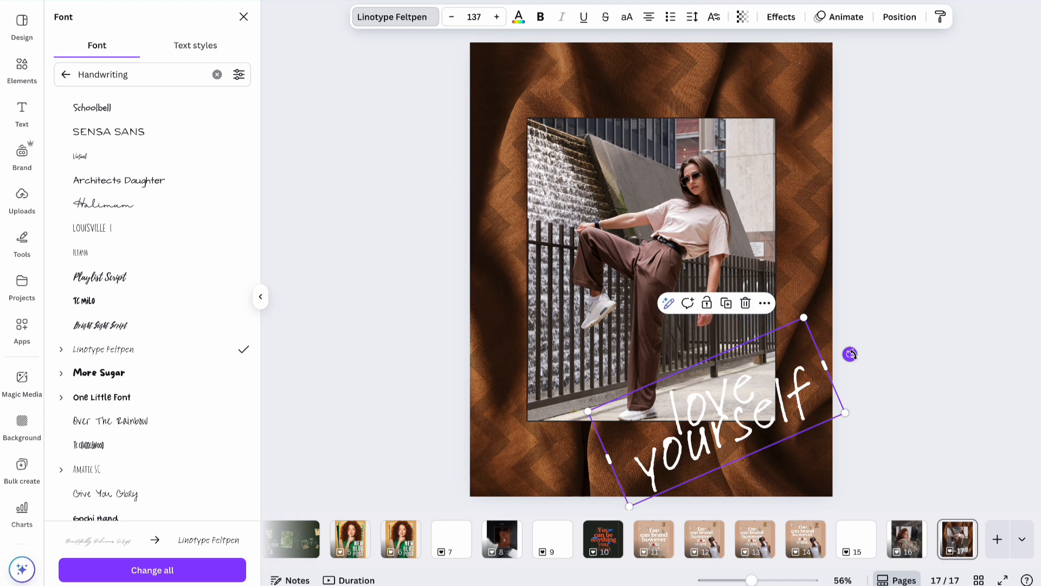
# Straighten the handwritten text and rewrite it as 'enjoy your life.'.
pyautogui.moveTo(849, 354); pyautogui.dragTo(857, 380)
pyautogui.doubleClick(741, 412)
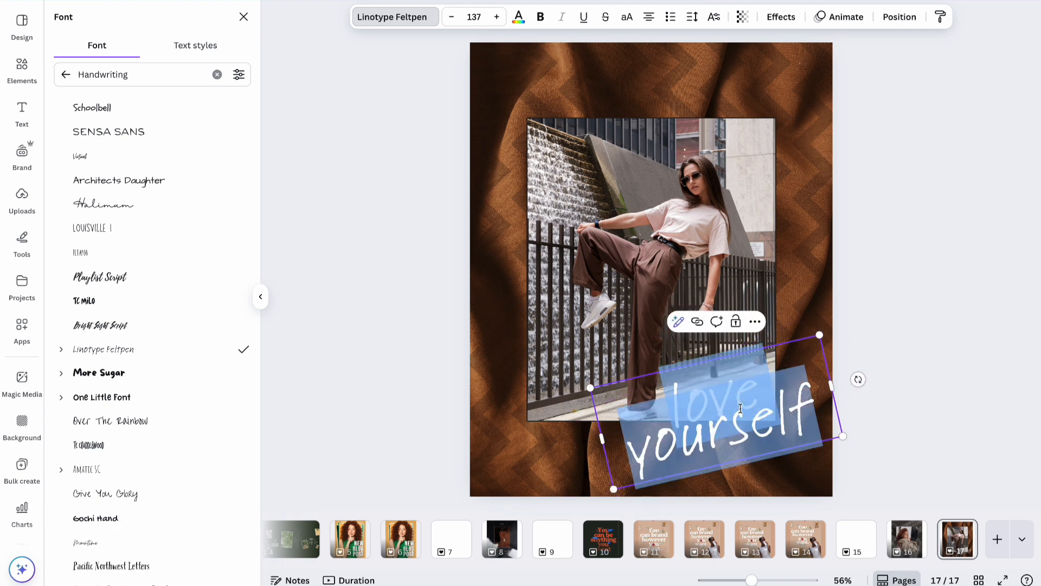
pyautogui.write('enjoy')
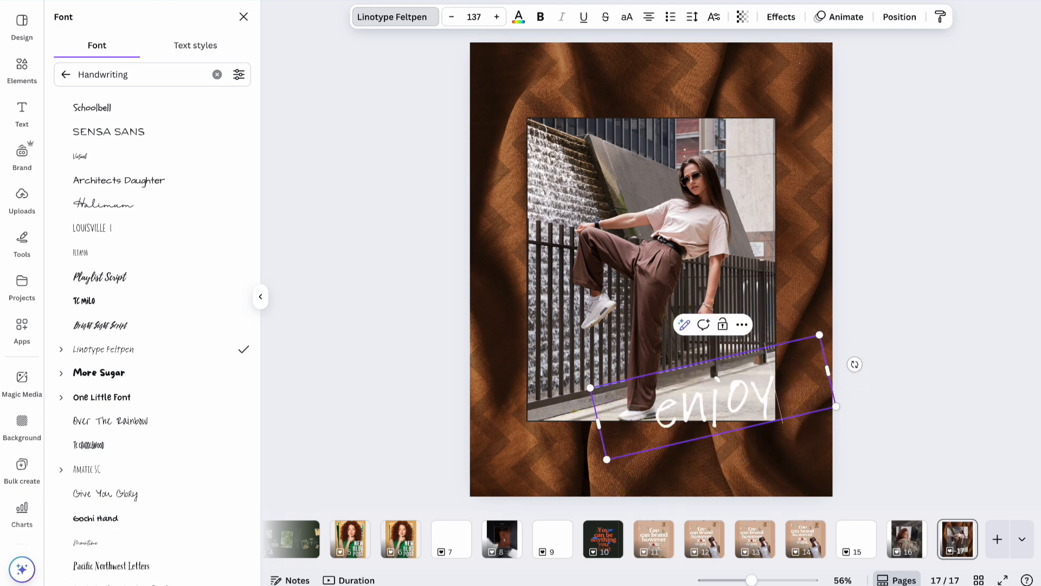
pyautogui.write(' your life')
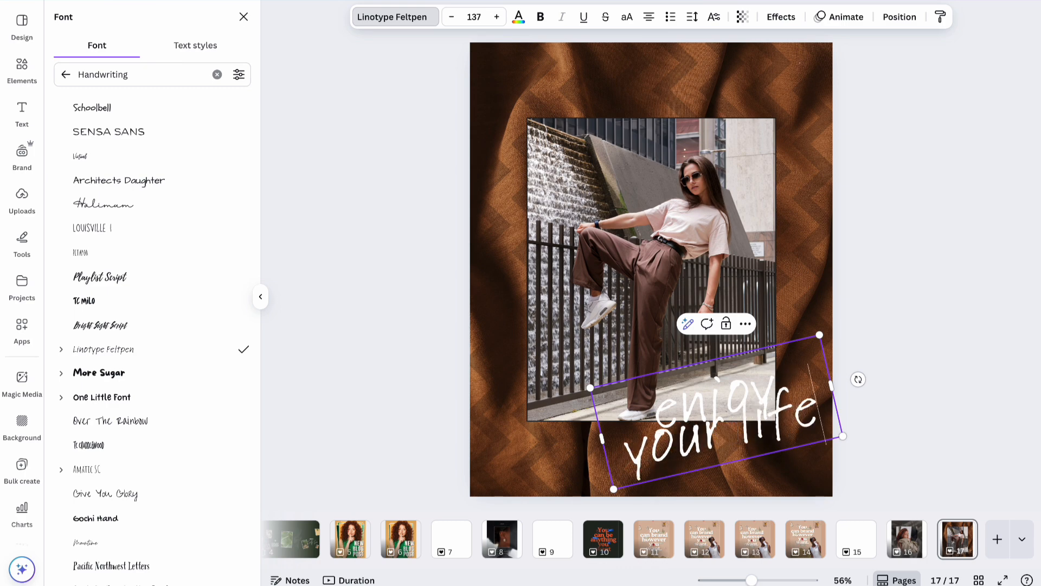
pyautogui.write('.')
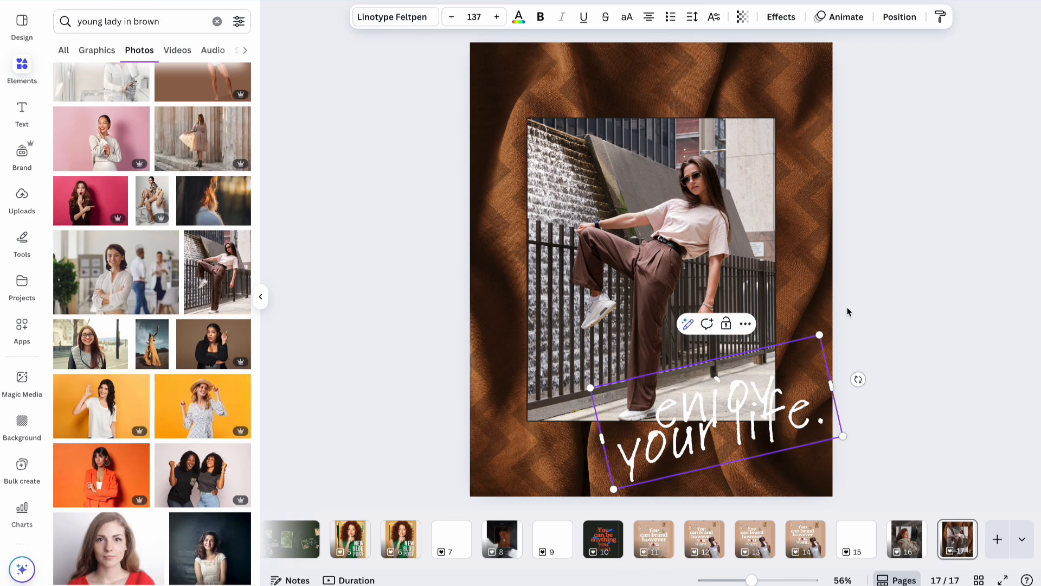
pyautogui.click(842, 315)
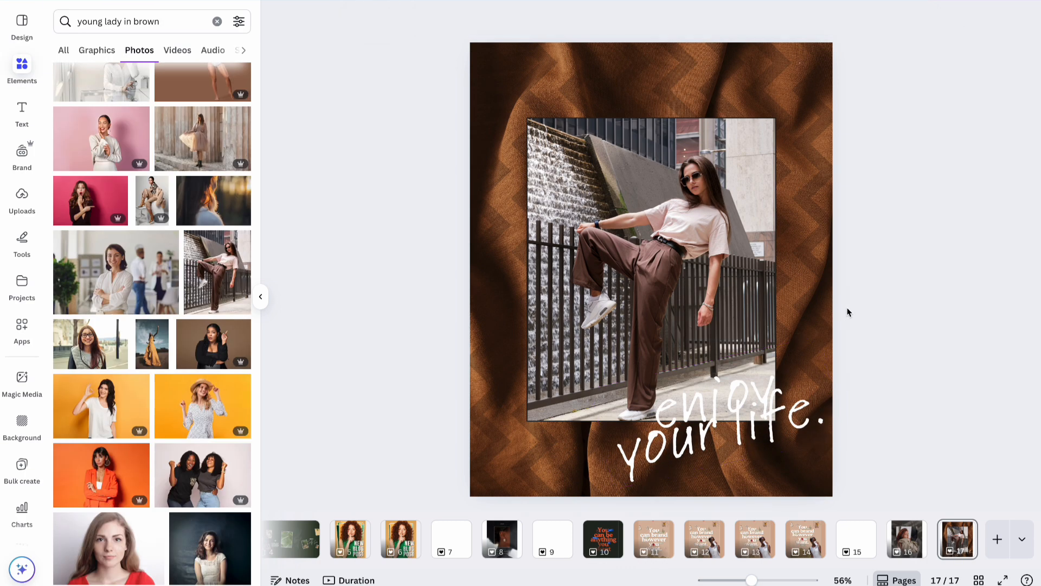
# Search Graphics for 'heart stamp' and add the fingerprint heart to the page.
pyautogui.tripleClick(167, 21)
pyautogui.write('heart')
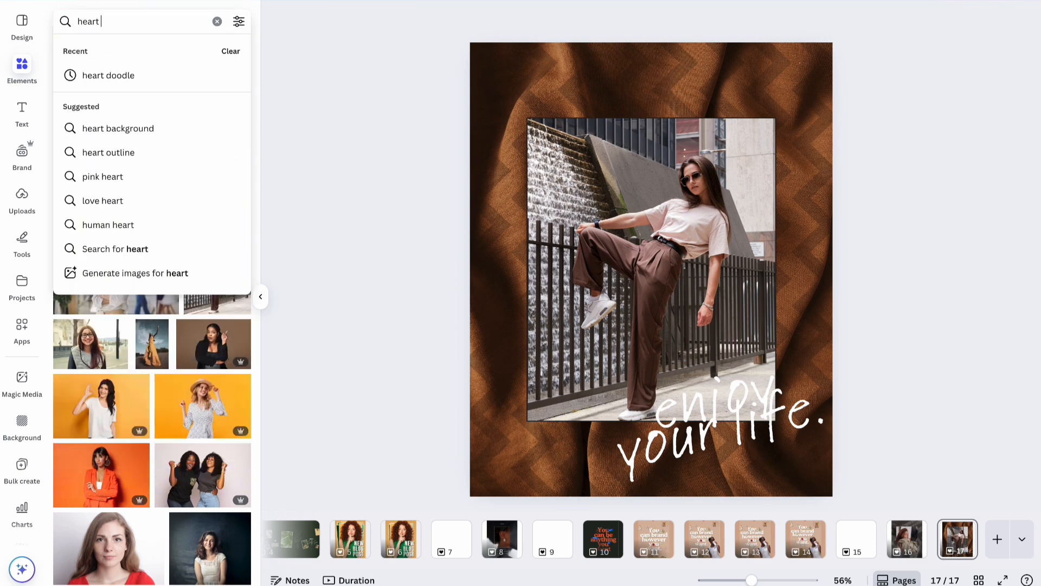
pyautogui.write(' stamp')
pyautogui.press('Return')
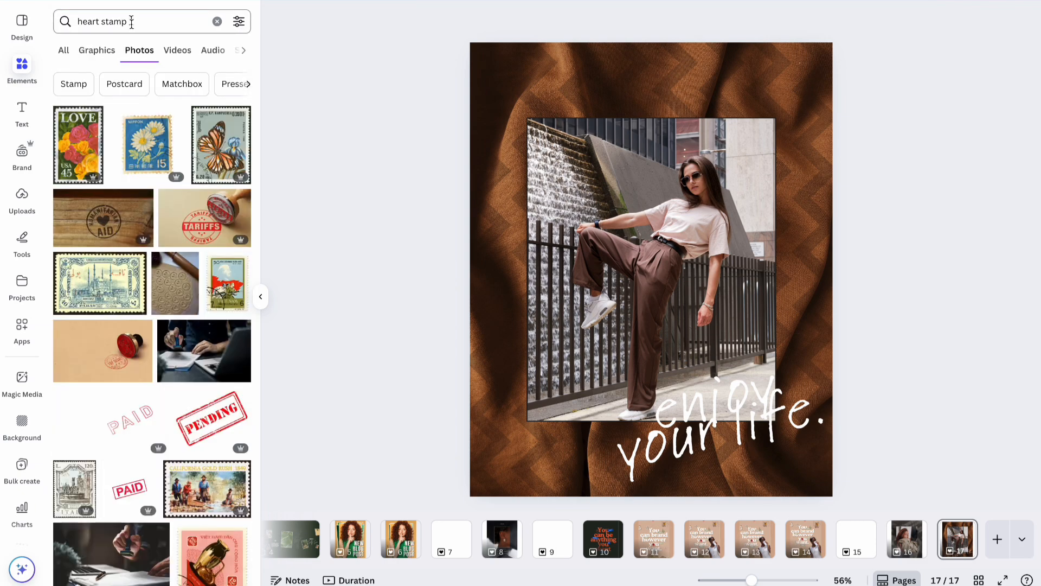
pyautogui.scroll(-10, 174, 332)
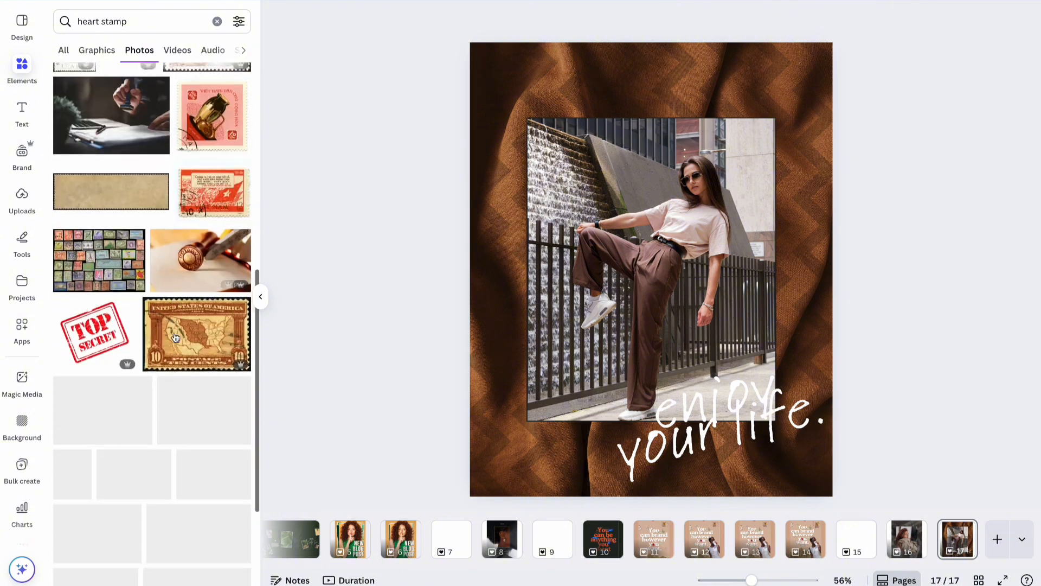
pyautogui.click(97, 50)
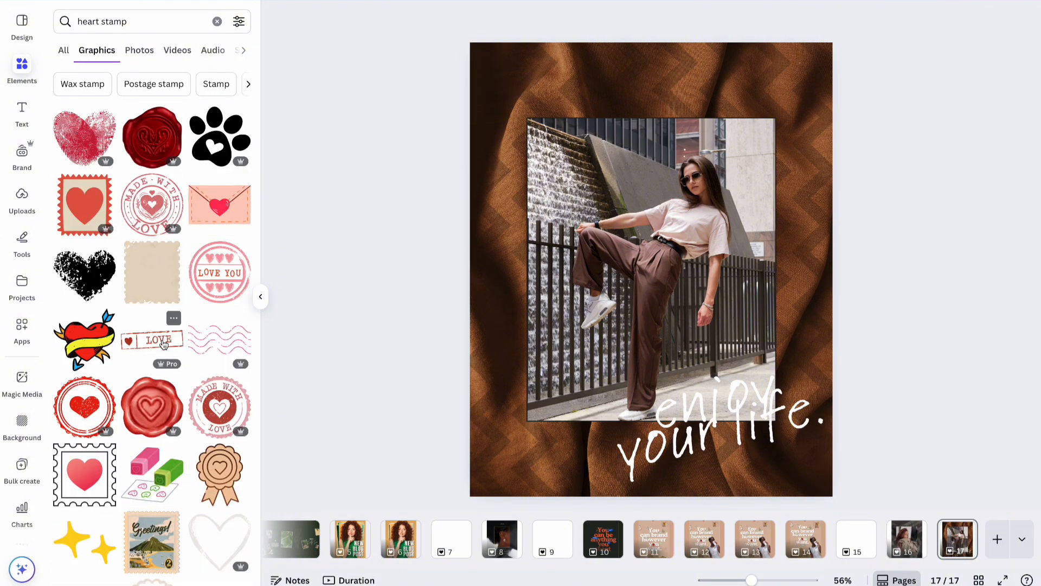
pyautogui.click(91, 148)
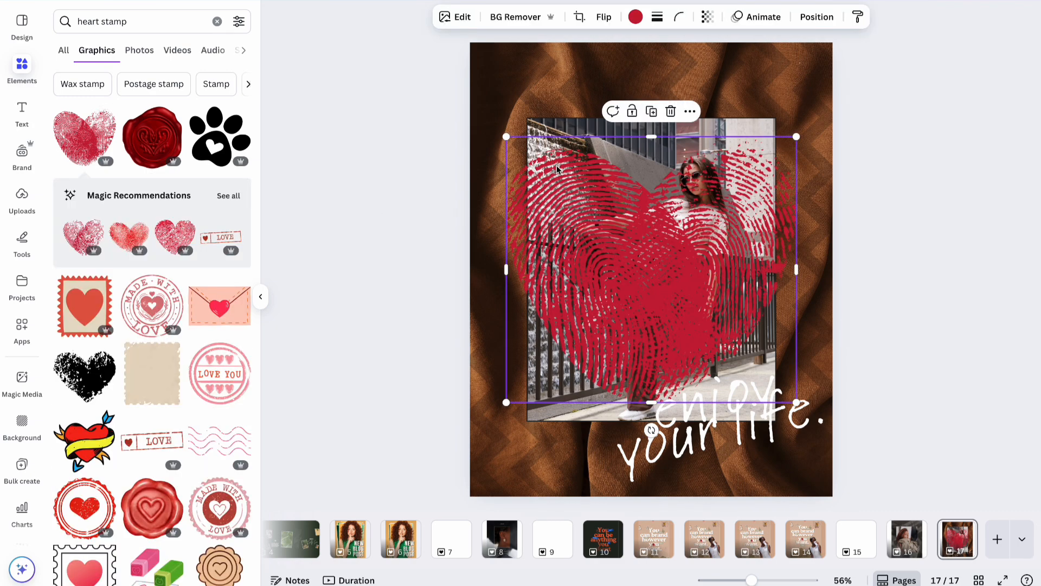
# Shrink the heart, move it near the photo's lower right, and colour it dark brown.
pyautogui.moveTo(508, 139); pyautogui.dragTo(717, 330)
pyautogui.moveTo(772, 350)
pyautogui.mouseDown()
pyautogui.moveTo(767, 337)
pyautogui.moveTo(783, 337)
pyautogui.mouseUp()
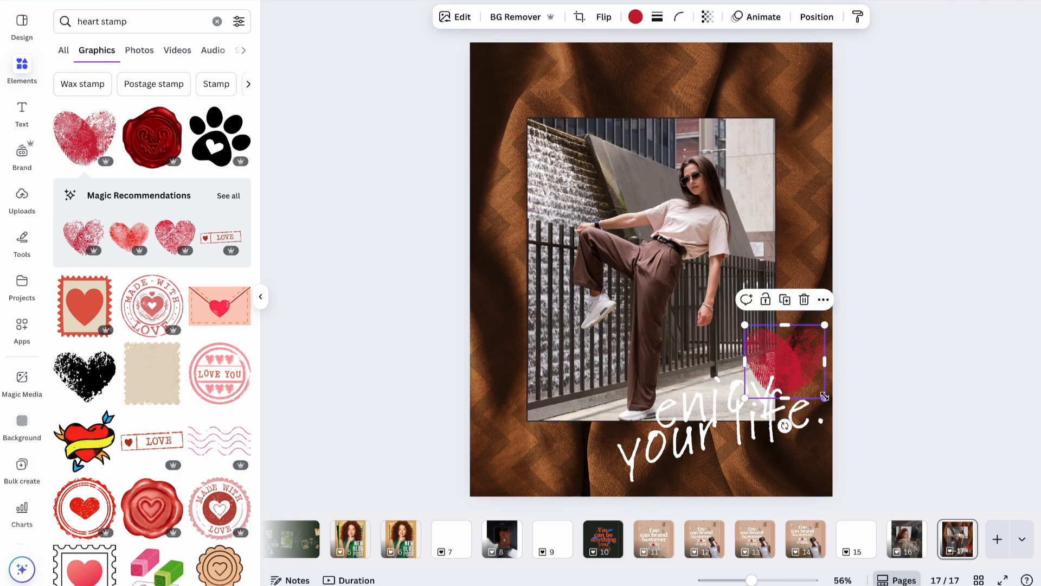
pyautogui.moveTo(825, 400); pyautogui.dragTo(814, 388)
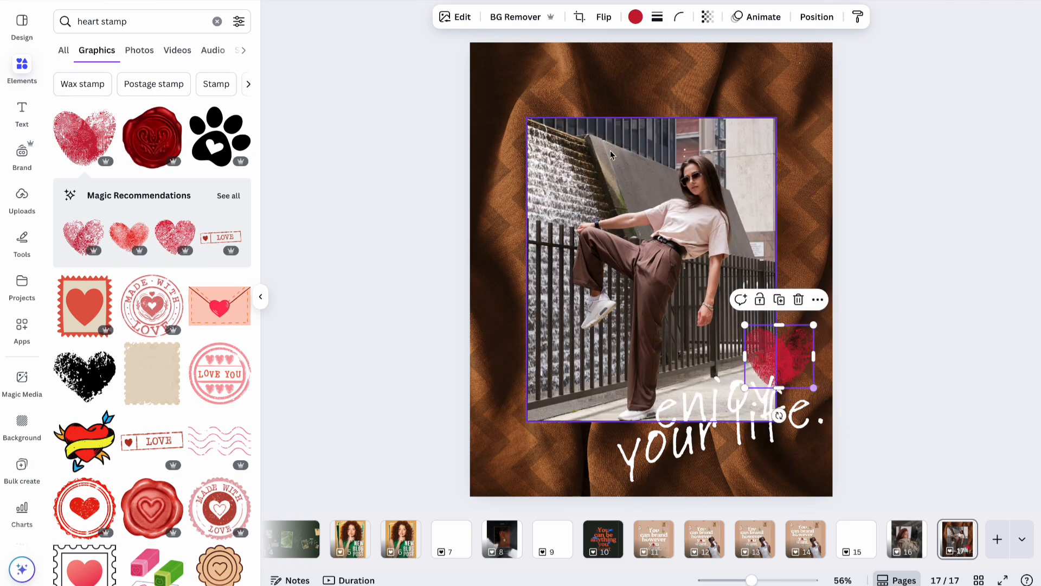
pyautogui.click(635, 17)
pyautogui.click(202, 379)
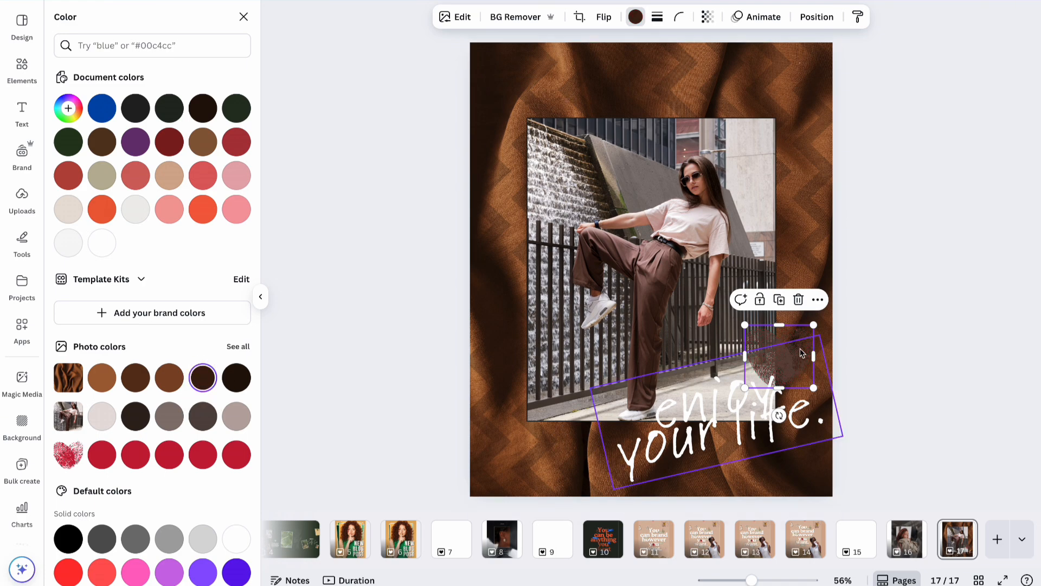
# Try dark brown and beige on the heart, shrink it to about 142×130, and place it lower right.
pyautogui.moveTo(805, 336); pyautogui.dragTo(612, 416)
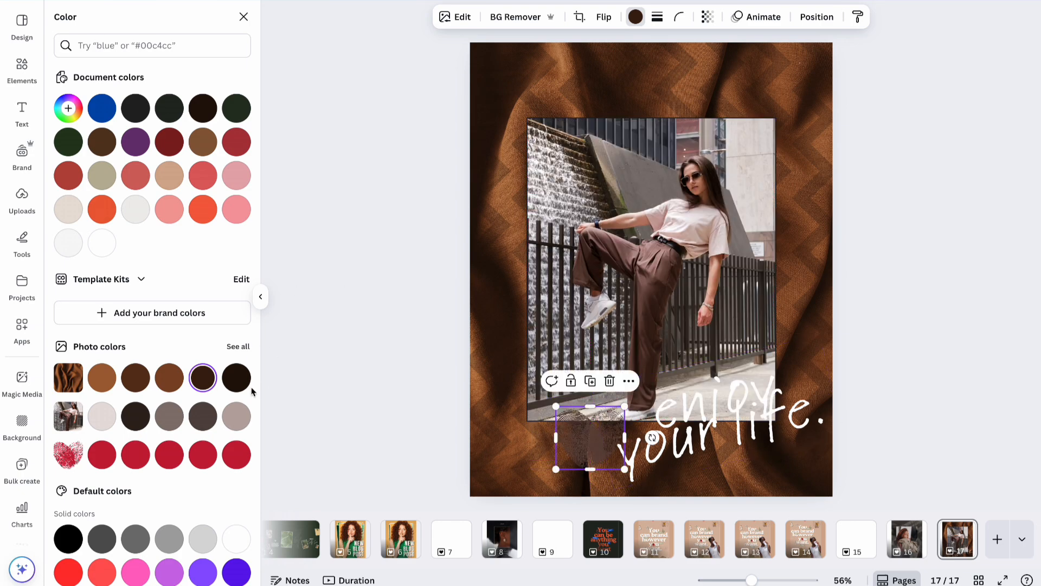
pyautogui.click(235, 387)
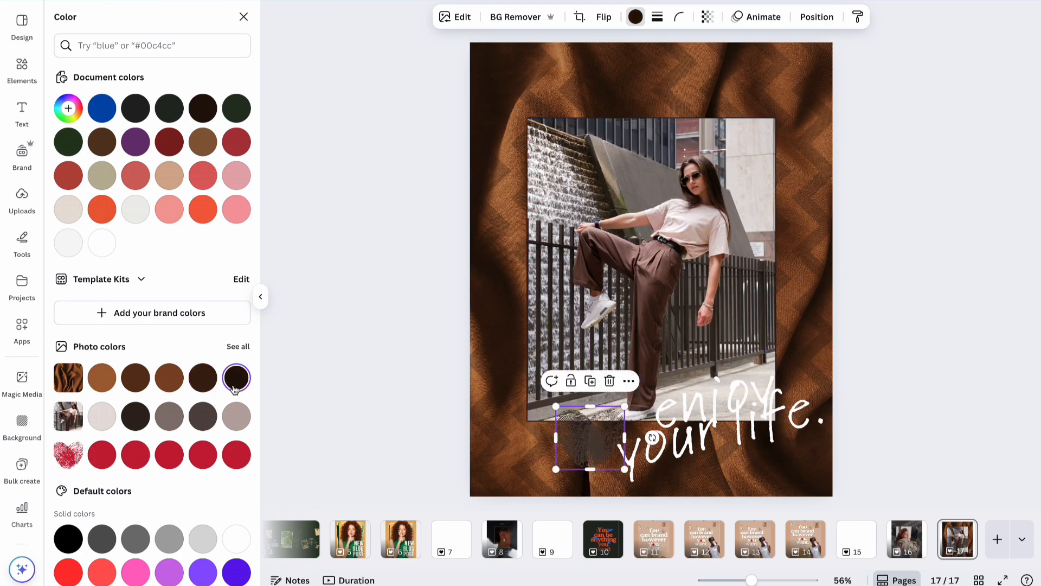
pyautogui.click(102, 416)
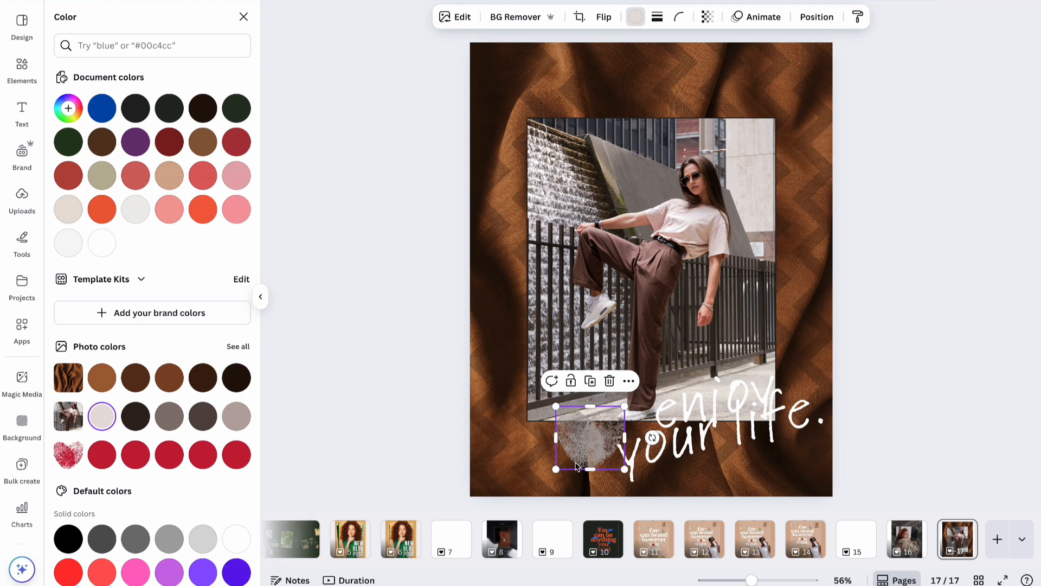
pyautogui.moveTo(577, 466); pyautogui.dragTo(775, 380)
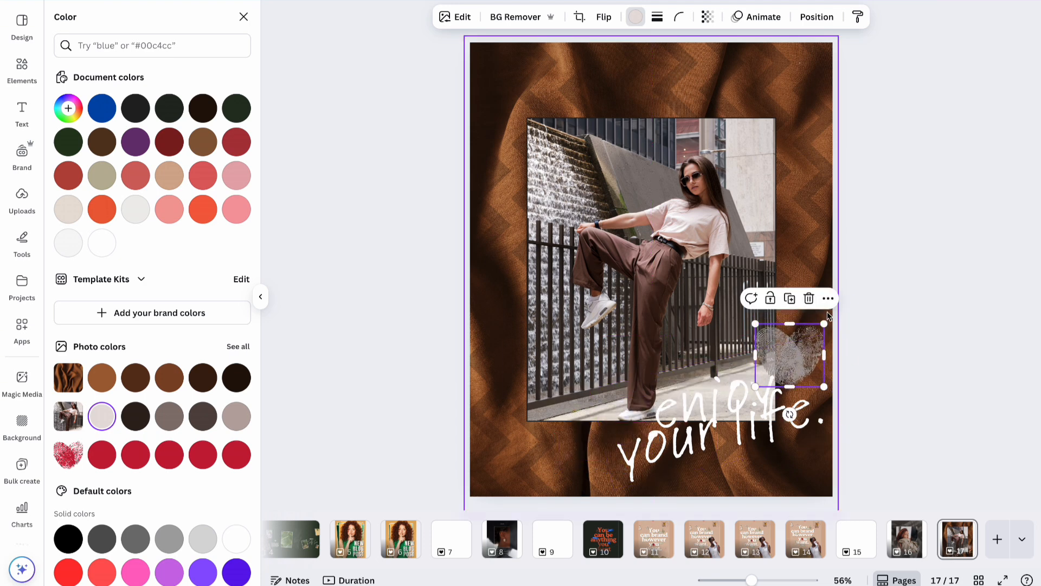
pyautogui.moveTo(824, 324); pyautogui.dragTo(781, 363)
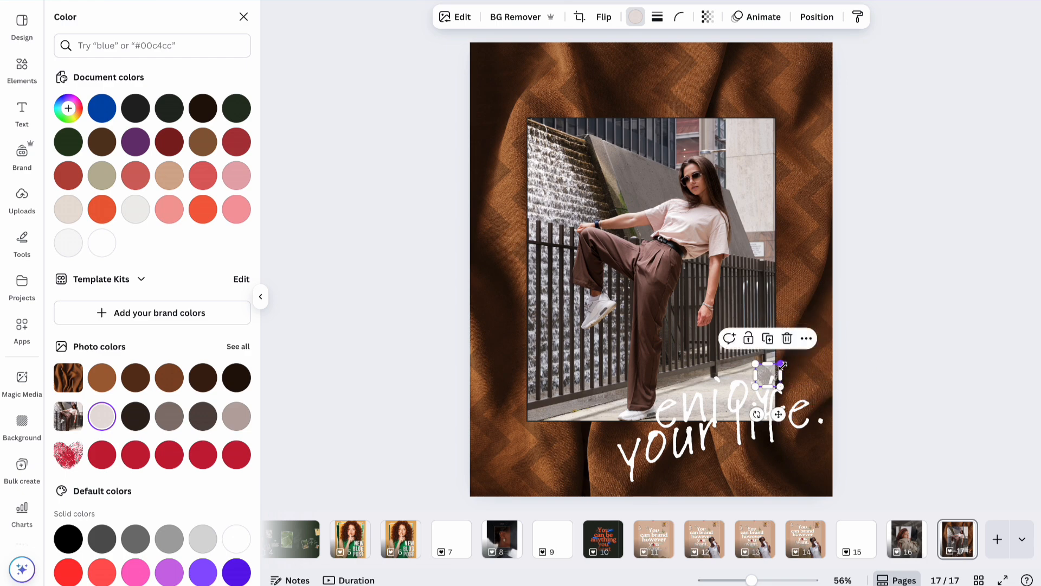
pyautogui.moveTo(780, 416); pyautogui.dragTo(827, 461)
# Shift the quote text slightly left and make the heart white.
pyautogui.moveTo(747, 434); pyautogui.dragTo(730, 445)
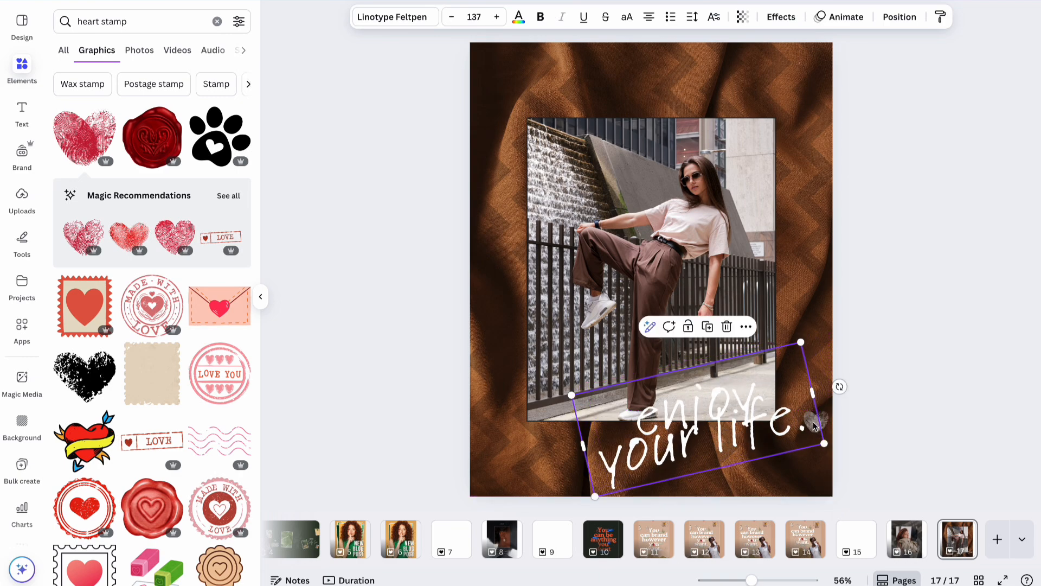
pyautogui.click(857, 418)
pyautogui.click(821, 422)
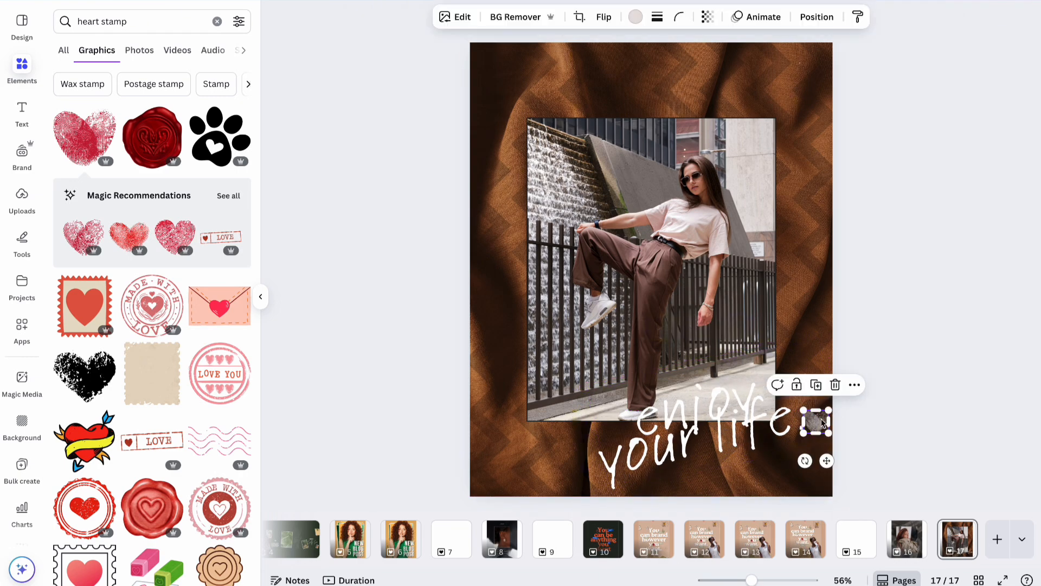
pyautogui.click(635, 18)
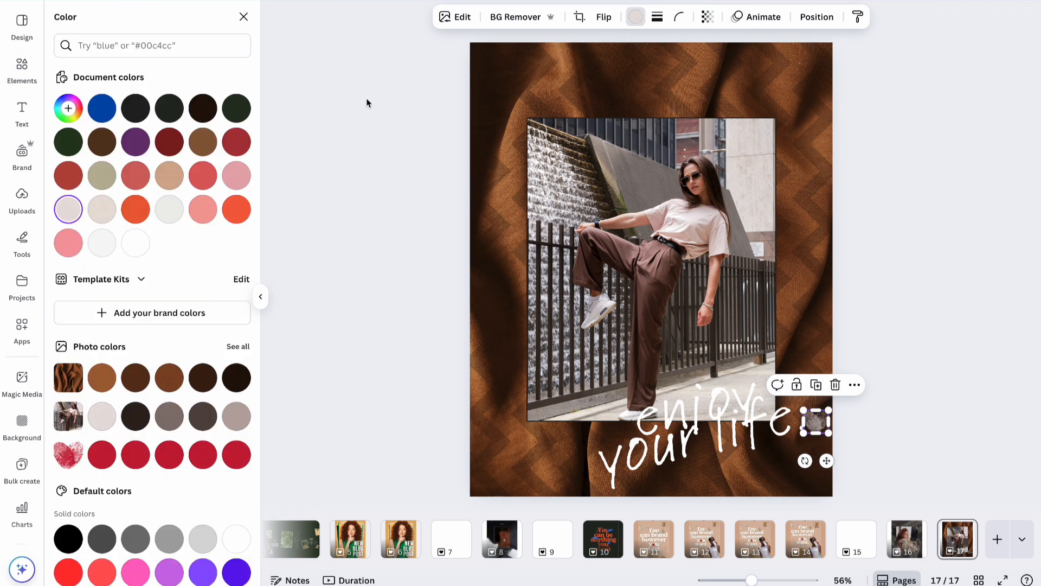
pyautogui.click(136, 242)
# Delete the period after 'life' in the quote.
pyautogui.click(796, 424)
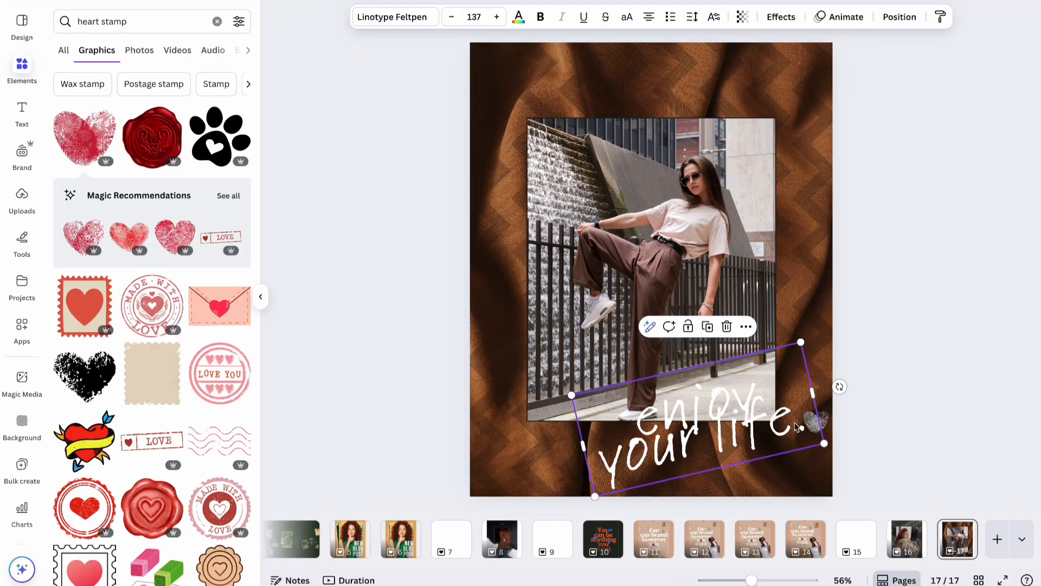
pyautogui.press('BackSpace')
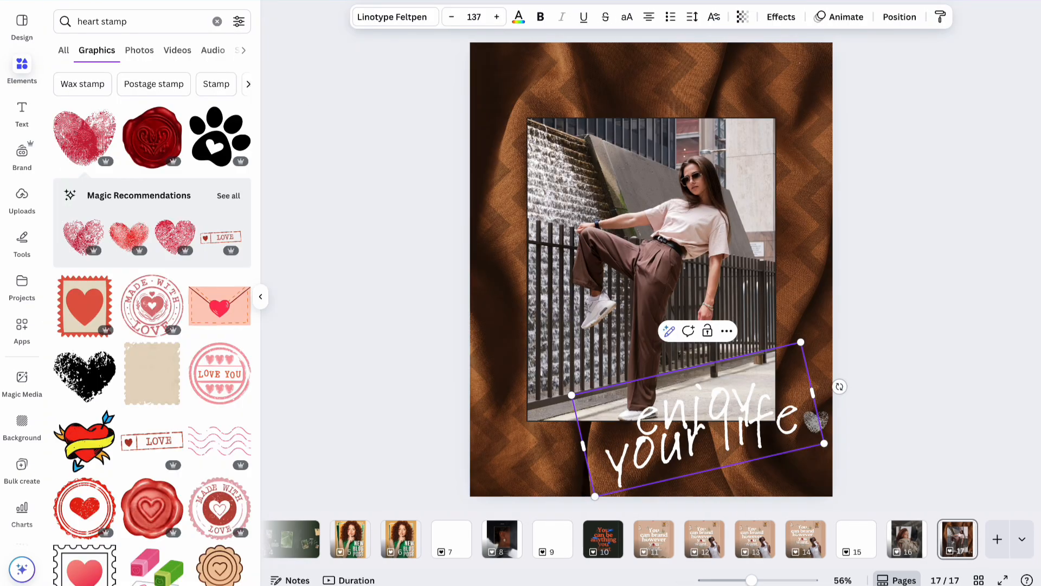
pyautogui.click(946, 382)
pyautogui.click(818, 424)
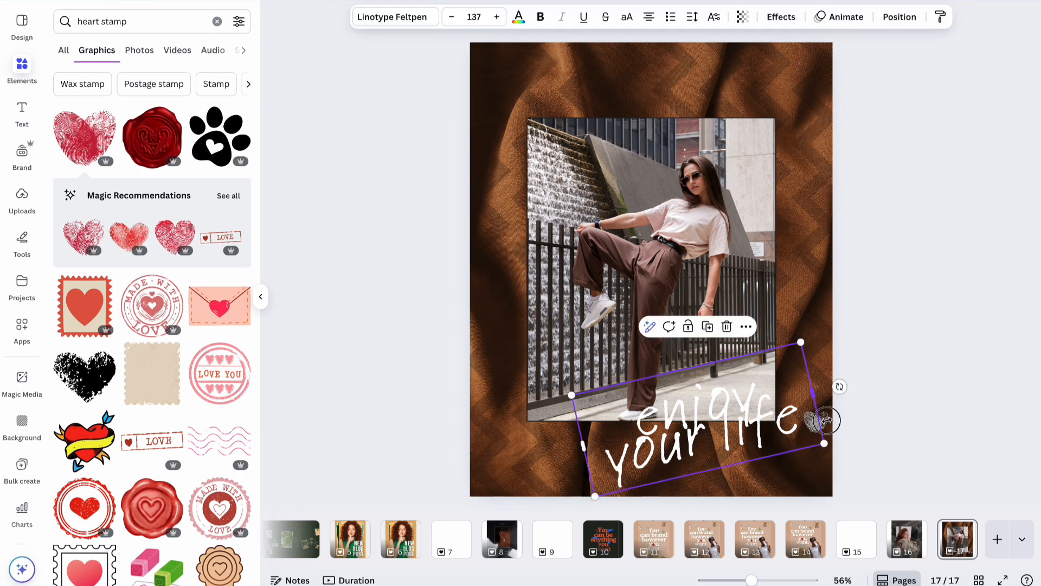
pyautogui.click(894, 416)
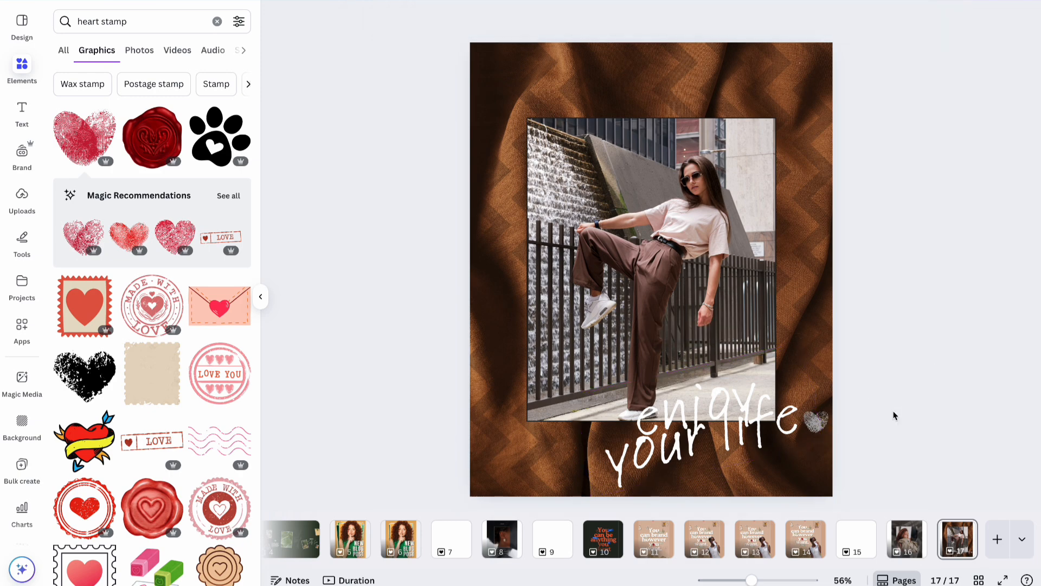
pyautogui.click(821, 426)
pyautogui.click(857, 416)
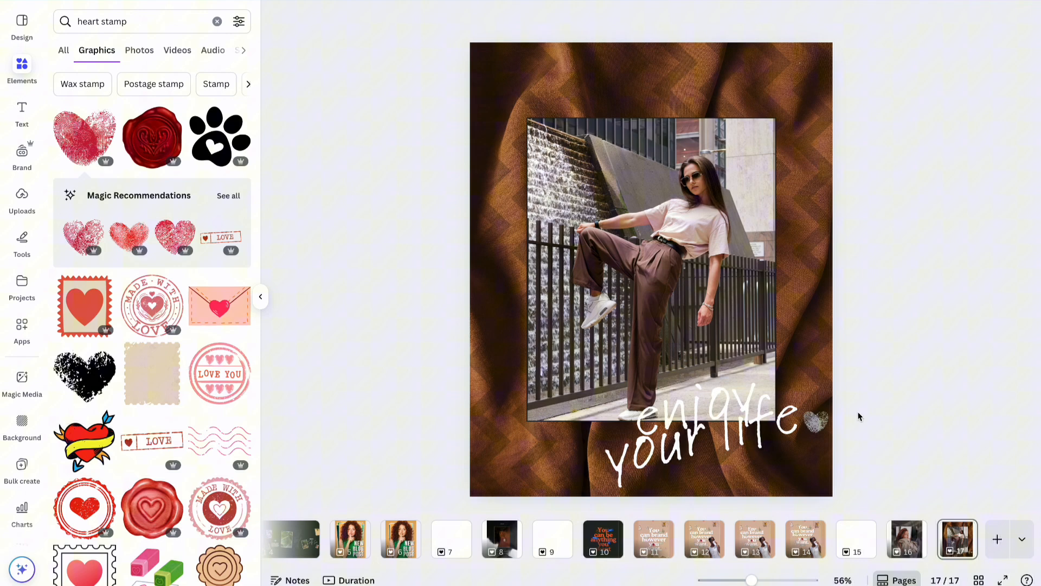
pyautogui.click(830, 418)
pyautogui.click(827, 421)
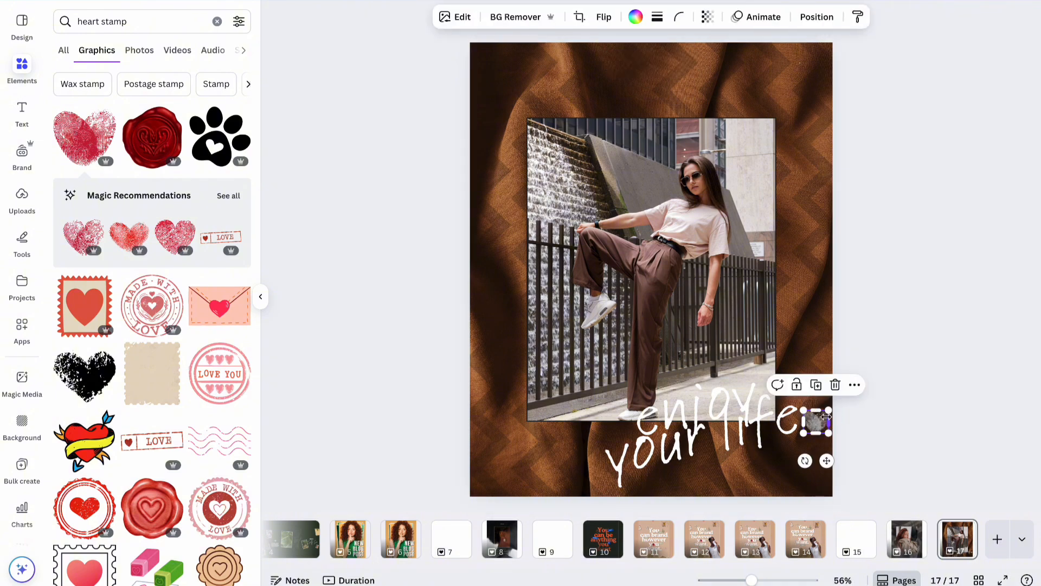
# Shrink the fingerprint heart after 'life' to about 51.6 × 47.2 px.
pyautogui.click(817, 17)
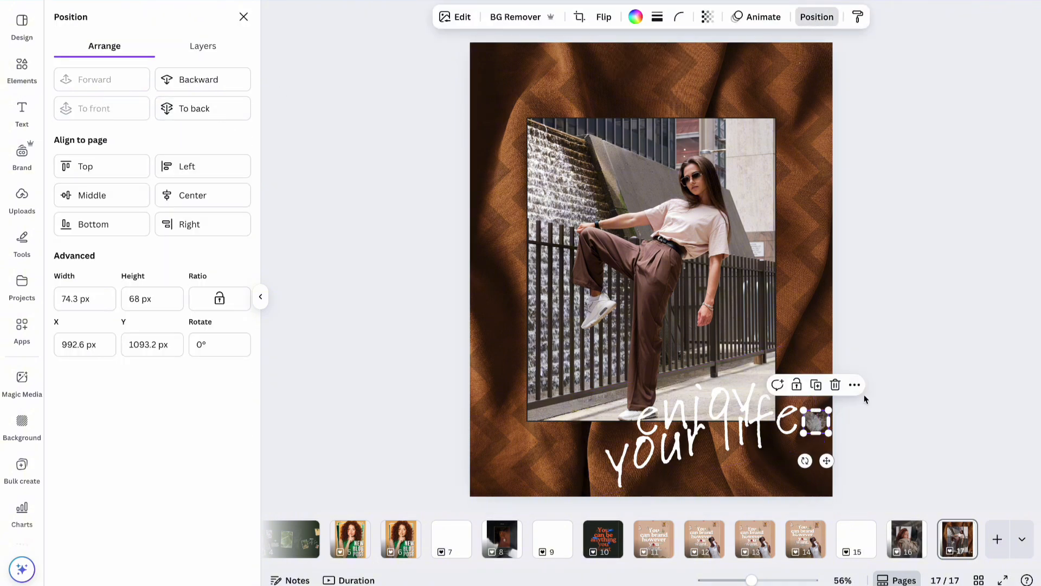
pyautogui.moveTo(823, 434)
pyautogui.mouseDown()
pyautogui.moveTo(812, 424)
pyautogui.moveTo(822, 453)
pyautogui.mouseUp()
pyautogui.click(877, 430)
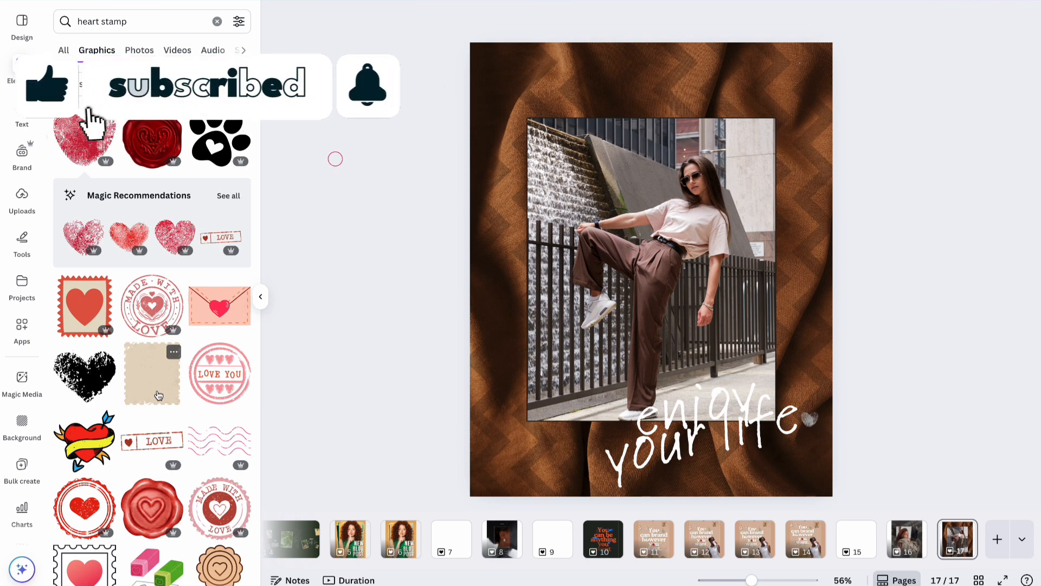
# Add the white outline heart graphic and delete the small fingerprint heart.
pyautogui.scroll(-7, 159, 394)
pyautogui.click(219, 223)
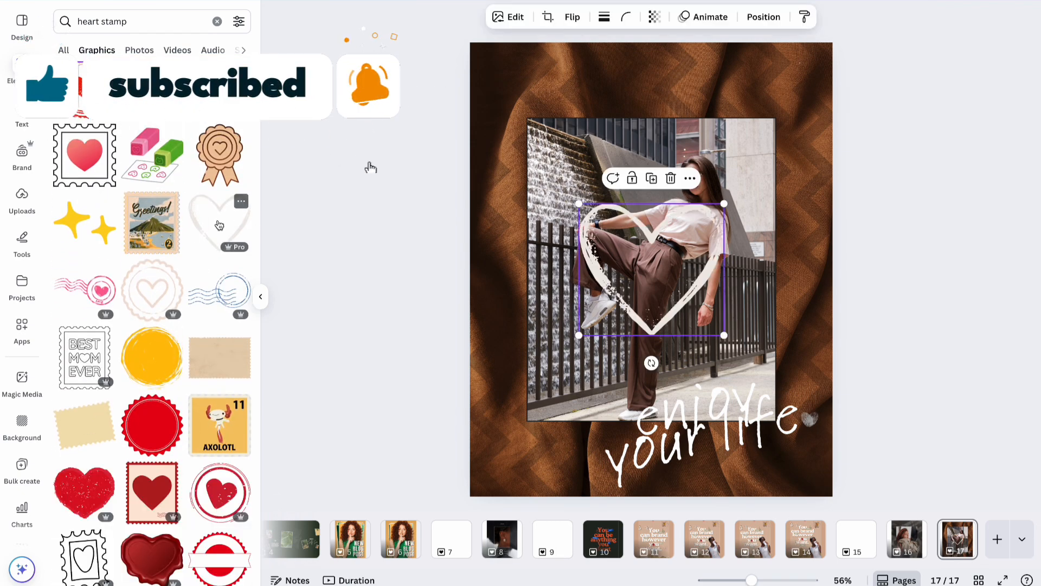
pyautogui.click(814, 421)
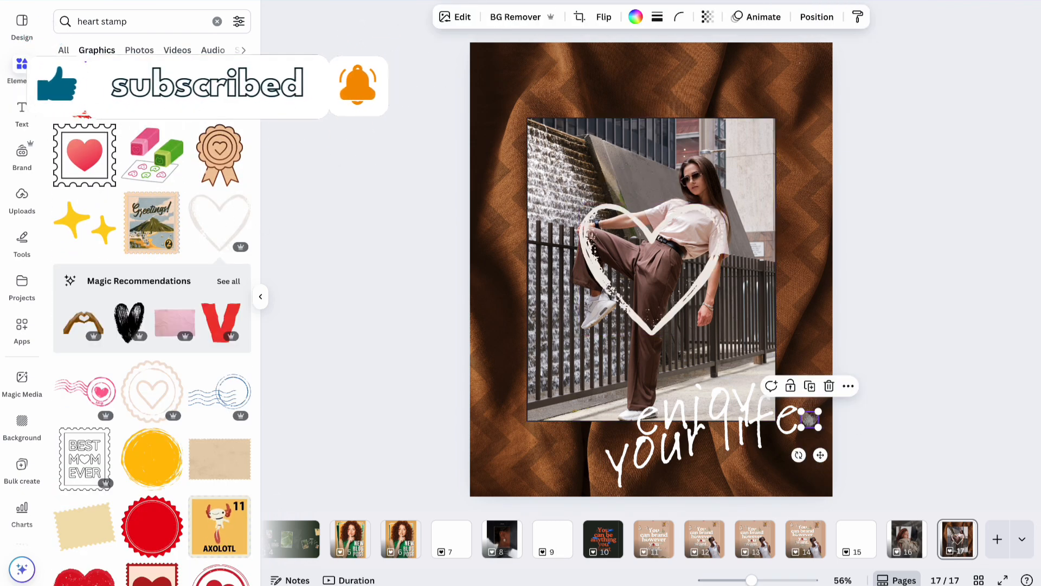
pyautogui.press('Delete')
# Shrink the outline heart to about 78 × 71 and place it at the quote's end.
pyautogui.click(620, 307)
pyautogui.moveTo(579, 204); pyautogui.dragTo(698, 314)
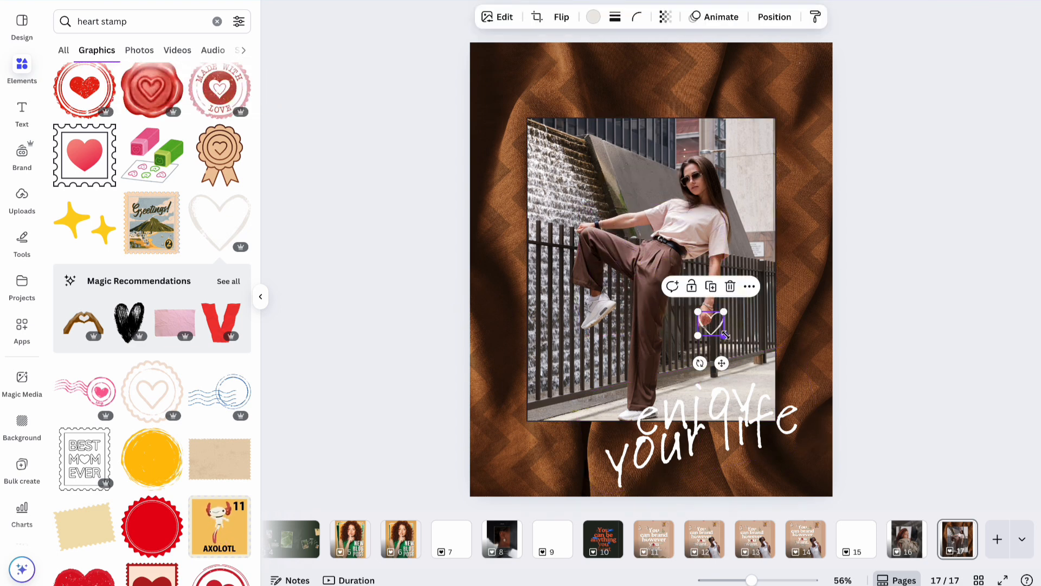
pyautogui.moveTo(721, 364); pyautogui.dragTo(820, 461)
pyautogui.click(893, 406)
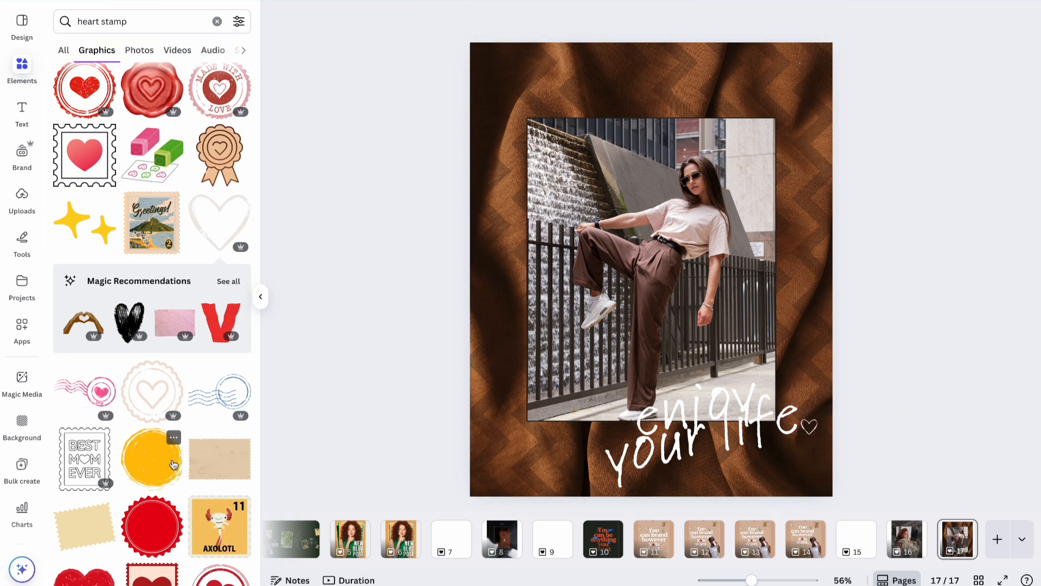
pyautogui.scroll(-5, 174, 464)
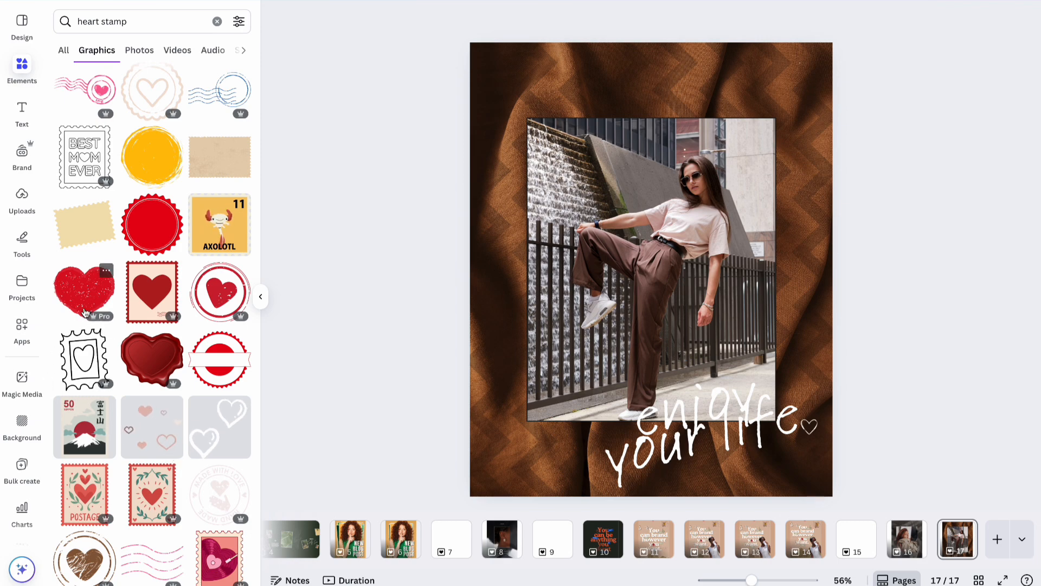
# Add a red wax-seal heart, recolour it white and shrink it small.
pyautogui.click(154, 372)
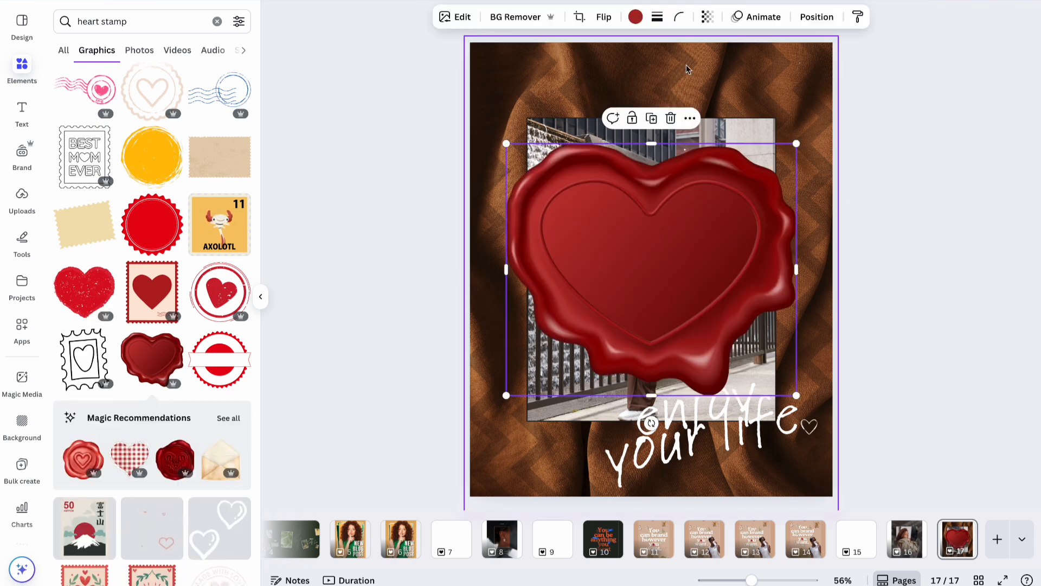
pyautogui.click(636, 17)
pyautogui.click(136, 243)
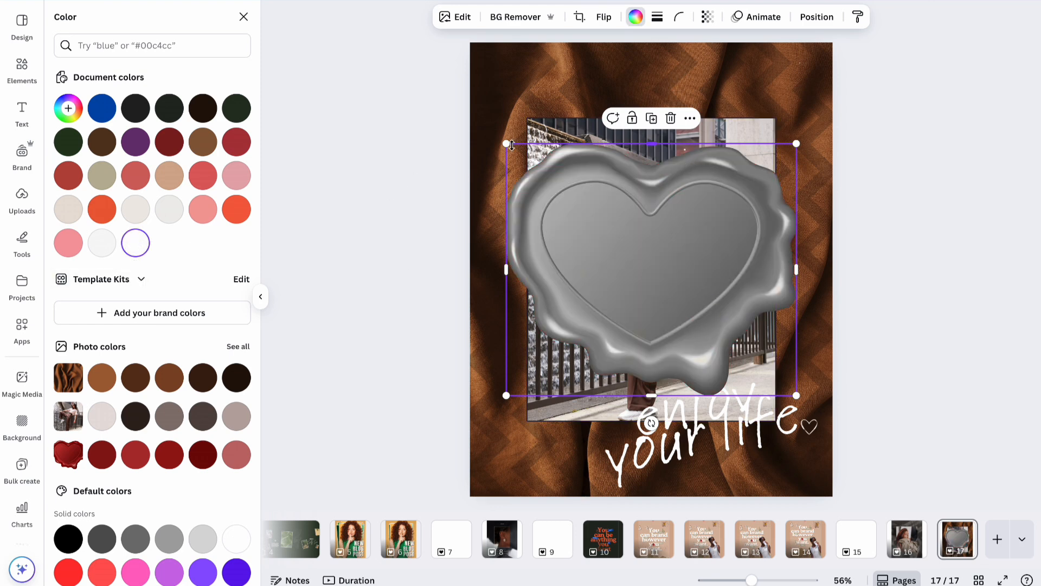
pyautogui.moveTo(507, 144); pyautogui.dragTo(814, 425)
# Delete both the small outline heart and the wax-seal heart beside 'life'.
pyautogui.click(811, 429)
pyautogui.press('Delete')
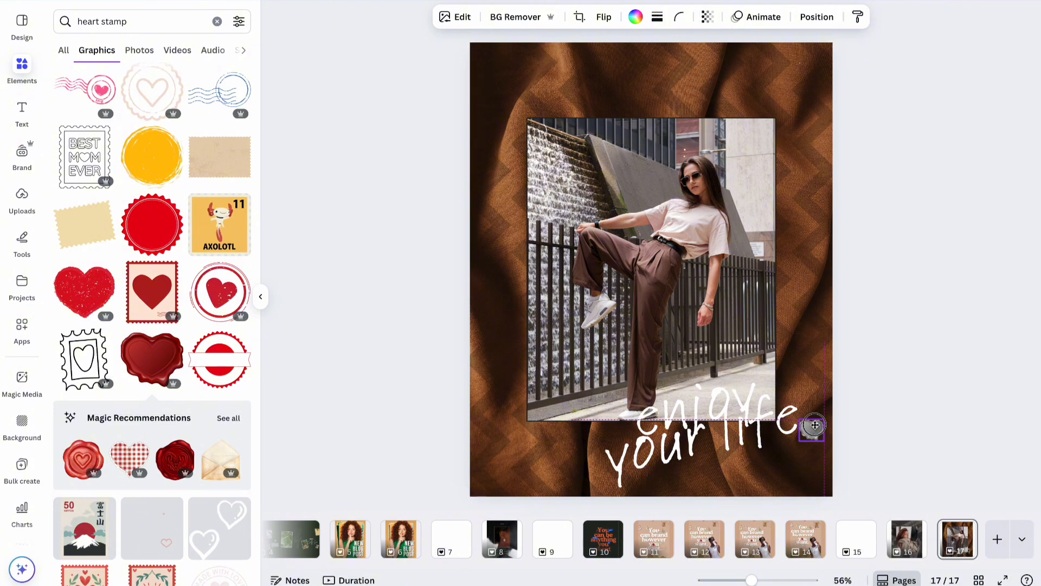
pyautogui.press('Delete')
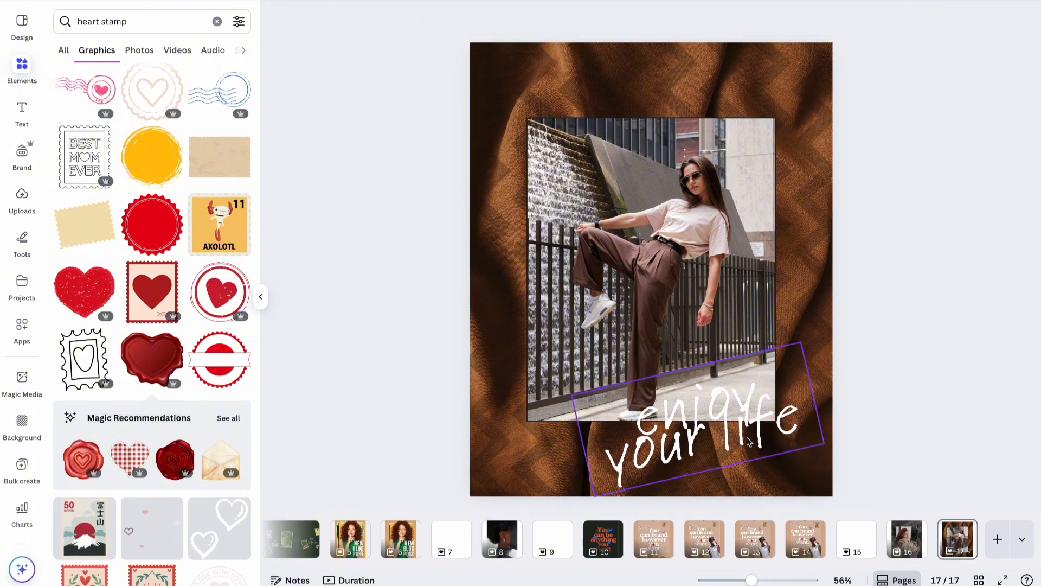
# Move 'enjoy your life' up and right, then colour the word 'enjoy' dark red.
pyautogui.moveTo(745, 438); pyautogui.dragTo(760, 430)
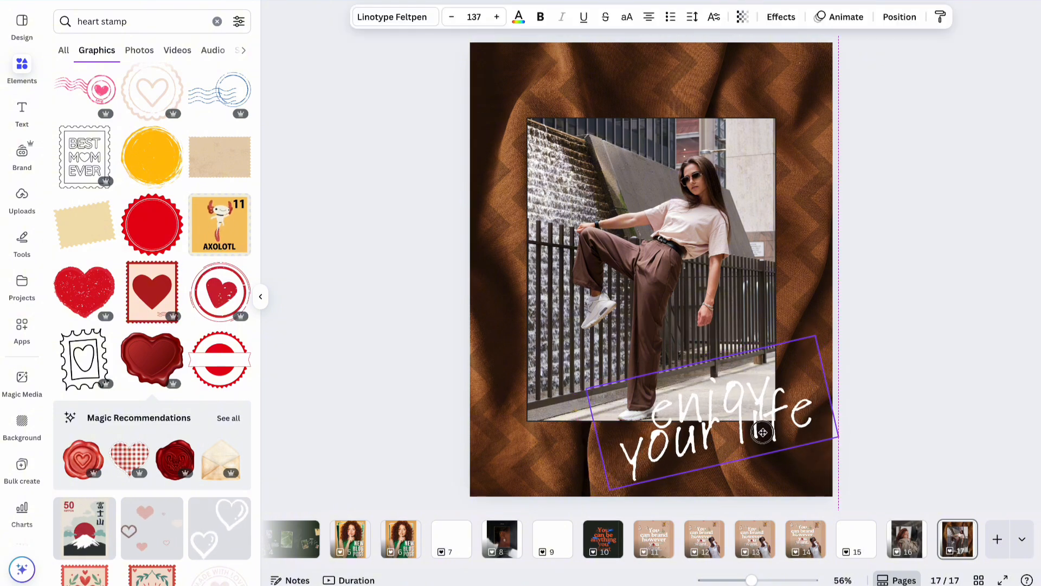
pyautogui.click(901, 319)
pyautogui.click(756, 392)
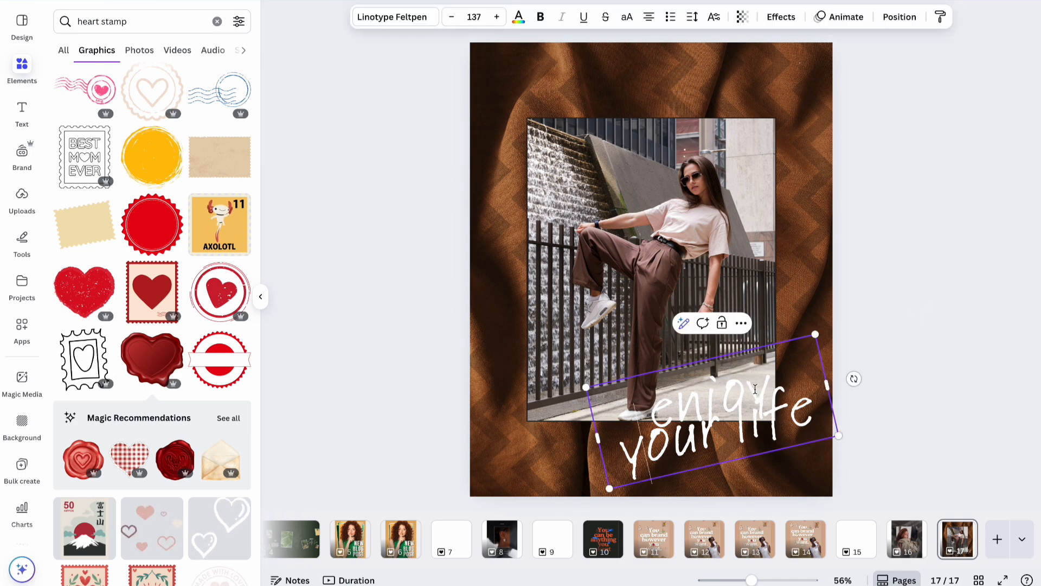
pyautogui.moveTo(767, 371); pyautogui.dragTo(643, 395)
pyautogui.click(516, 18)
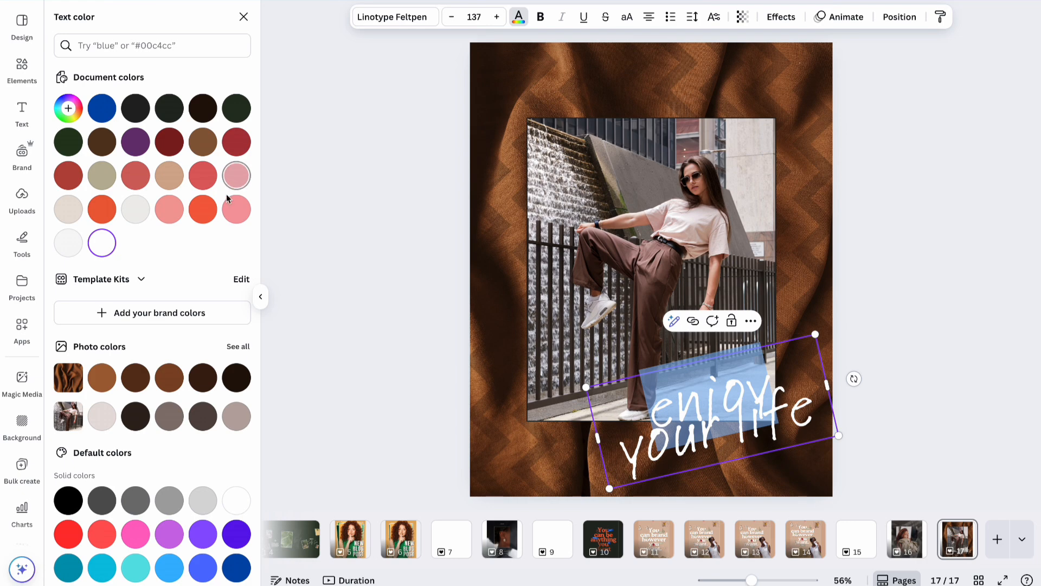
pyautogui.click(203, 209)
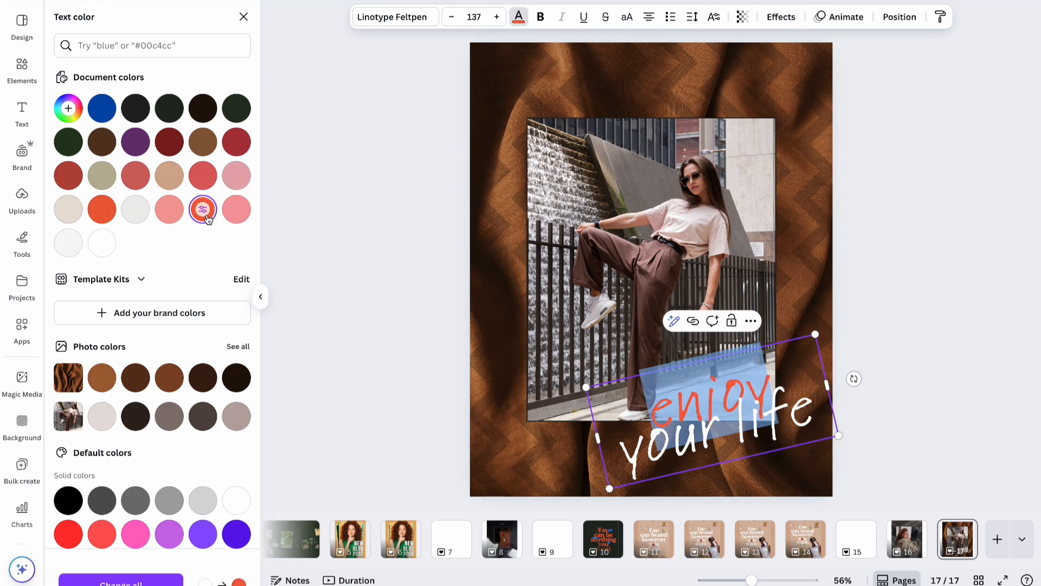
pyautogui.click(169, 141)
pyautogui.click(936, 261)
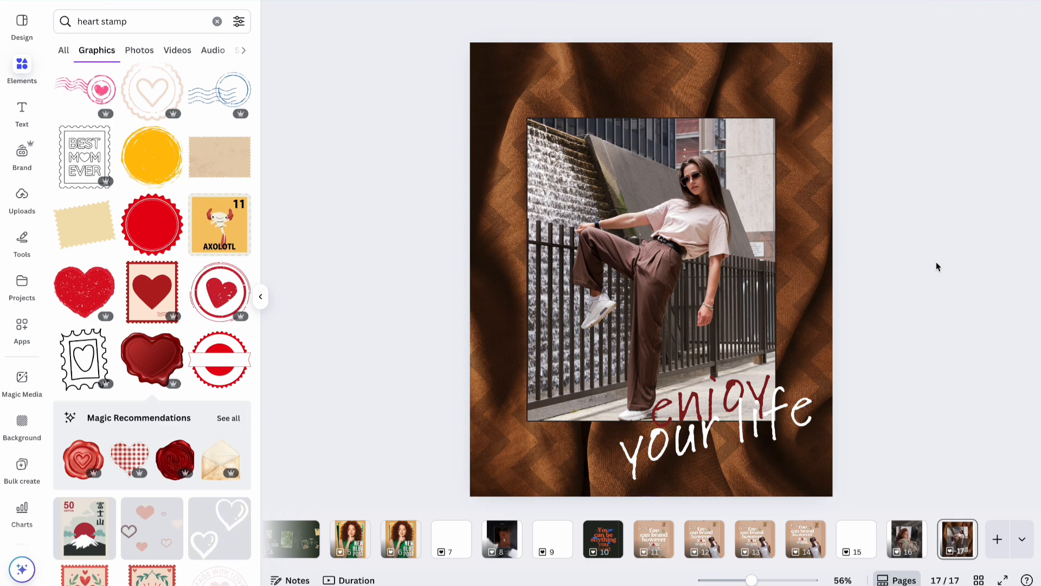
# Nudge the text up slightly and try a soft pink colour on 'enjoy'.
pyautogui.moveTo(795, 402); pyautogui.dragTo(796, 394)
pyautogui.click(914, 342)
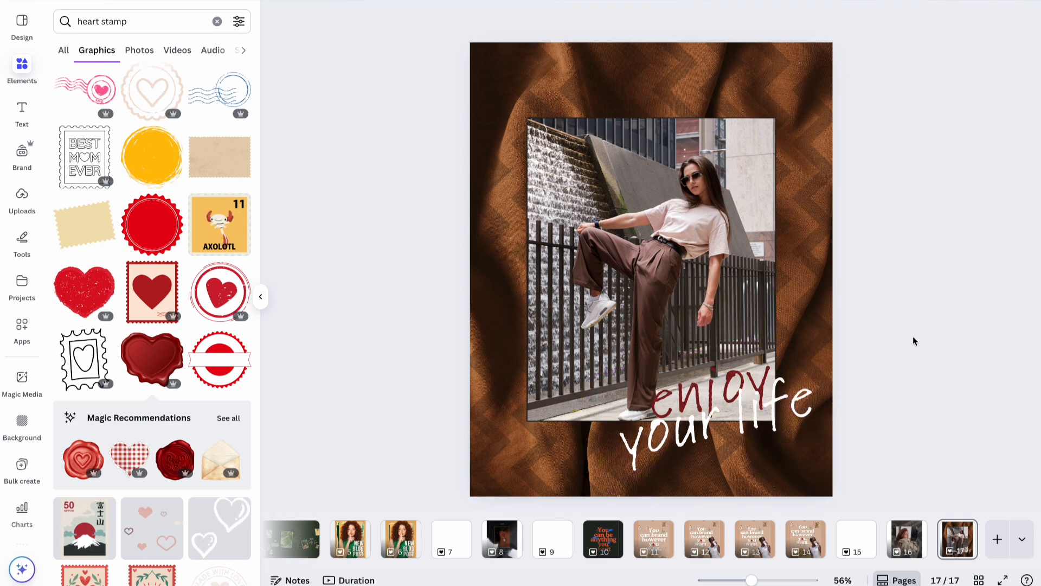
pyautogui.click(715, 378)
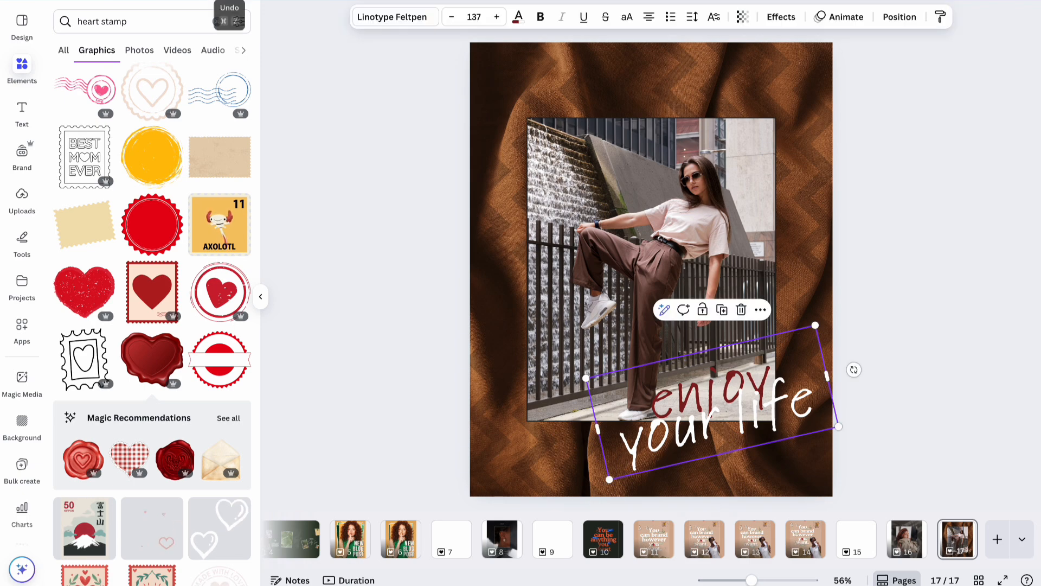
pyautogui.doubleClick(731, 385)
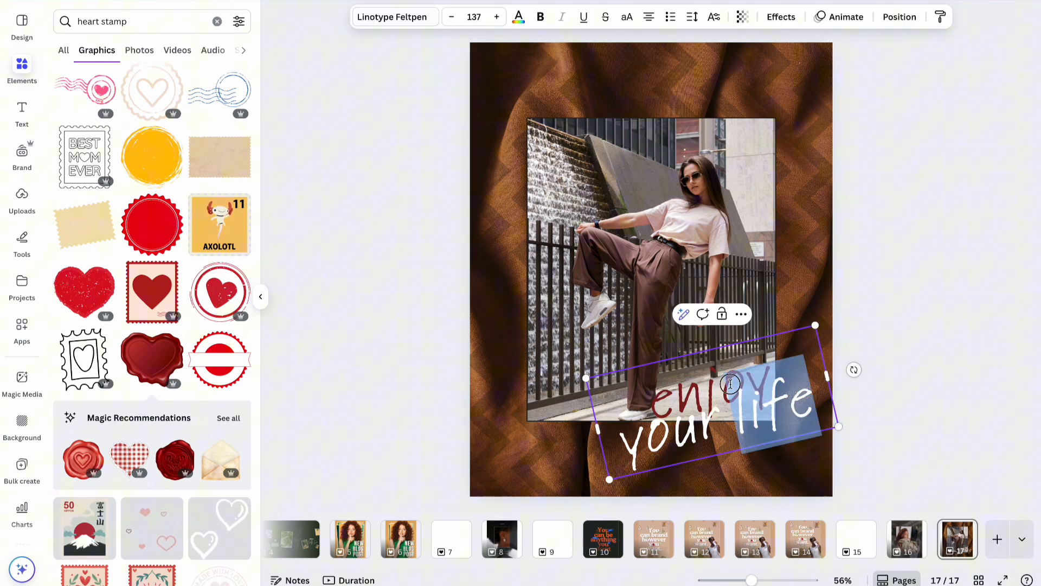
pyautogui.click(774, 354)
pyautogui.click(707, 356)
pyautogui.doubleClick(733, 362)
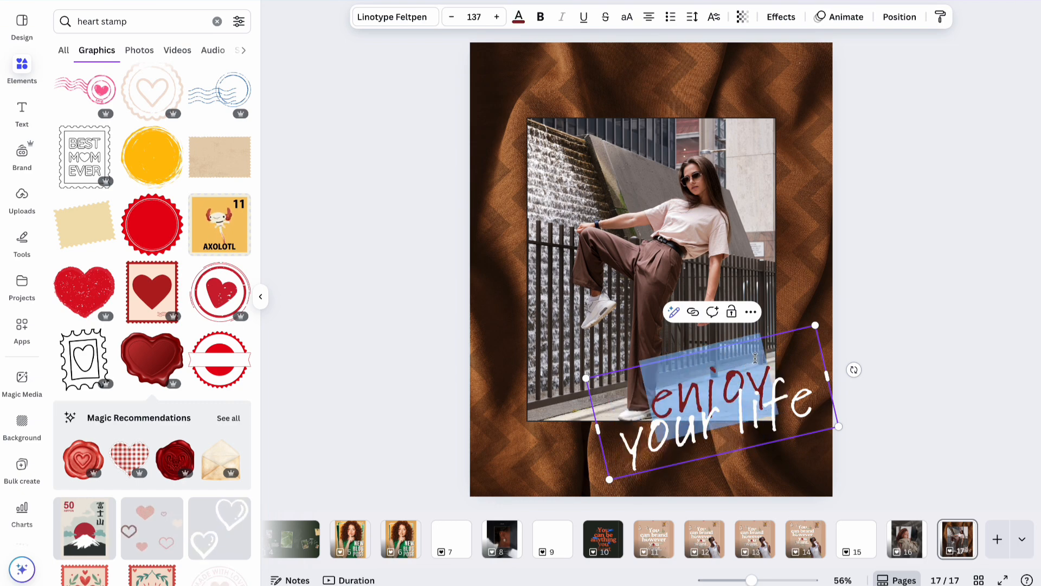
pyautogui.click(519, 20)
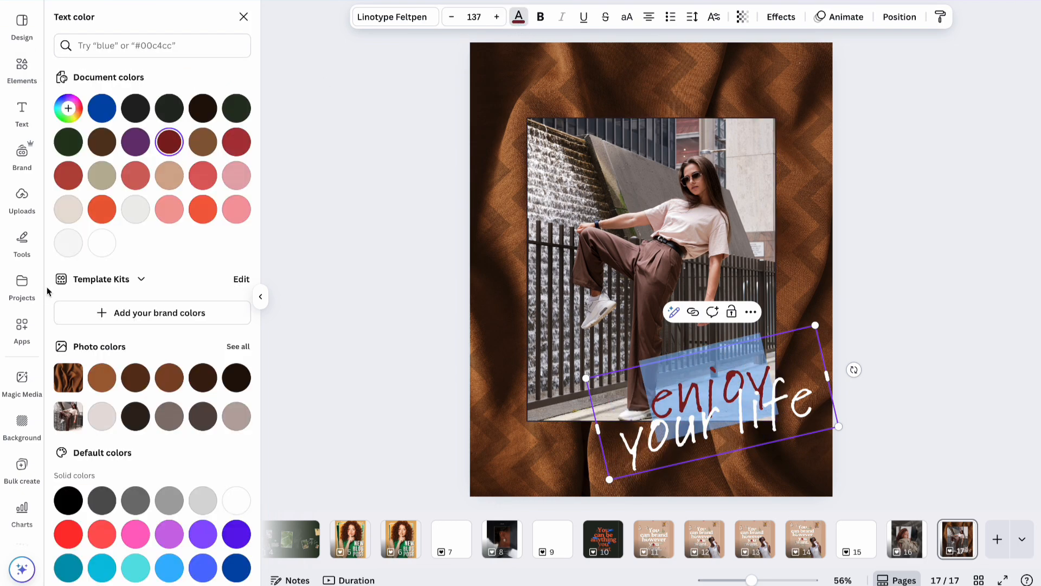
pyautogui.click(180, 215)
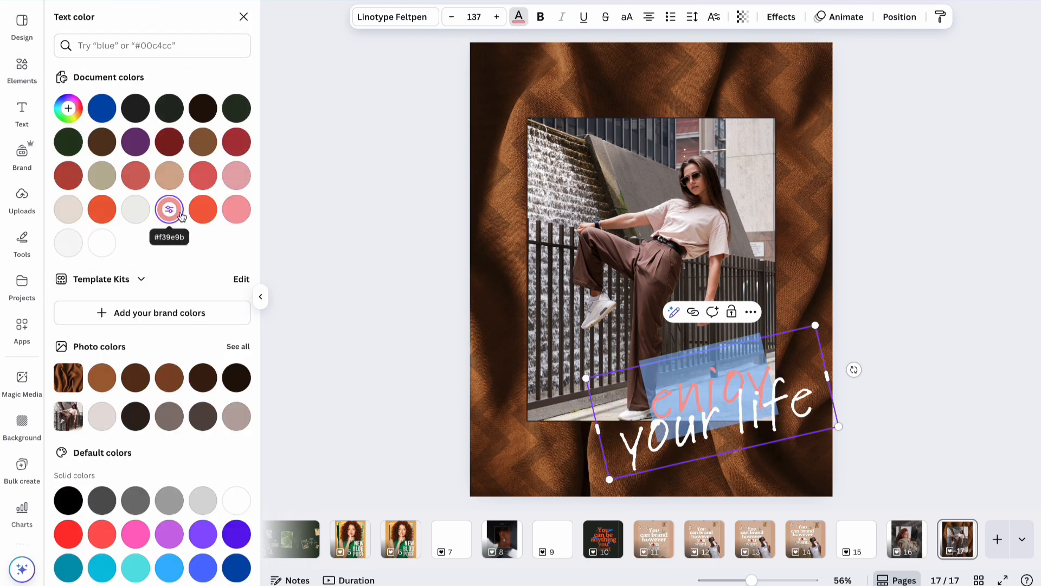
pyautogui.click(236, 181)
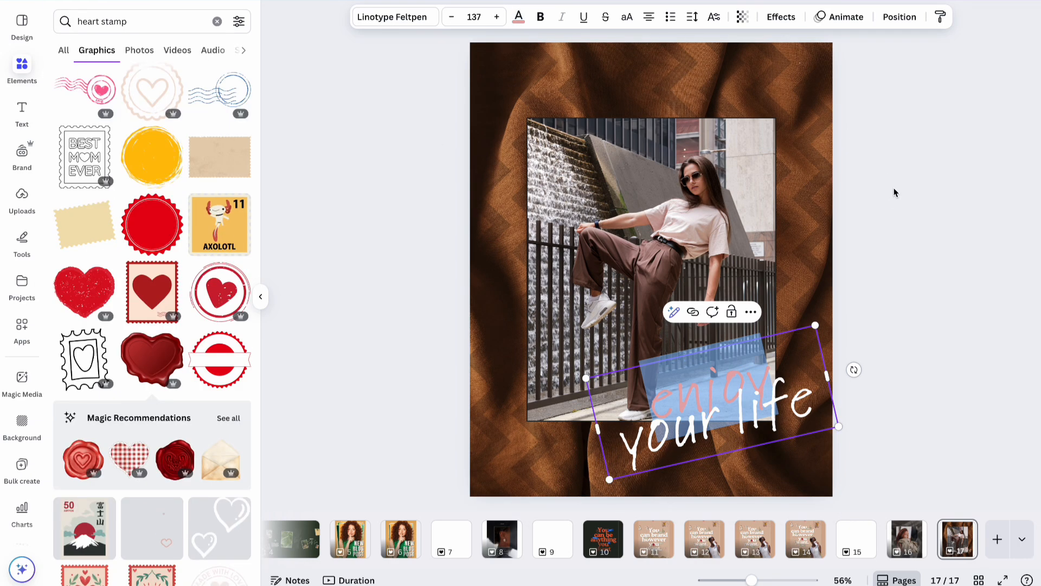
pyautogui.click(894, 189)
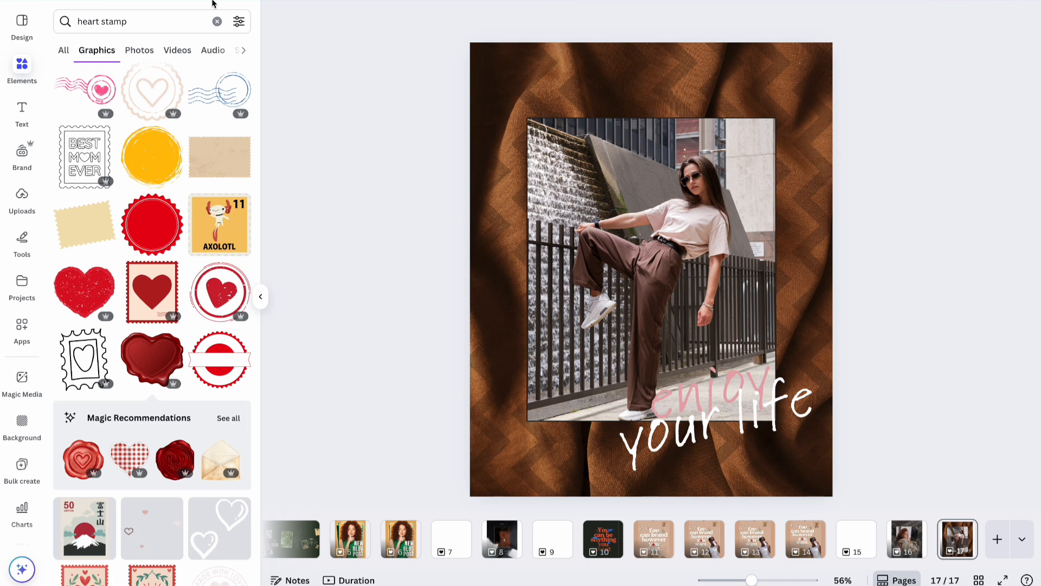
# Undo the colour changes so 'enjoy' is white again.
pyautogui.hotkey('ctrl', 'z')
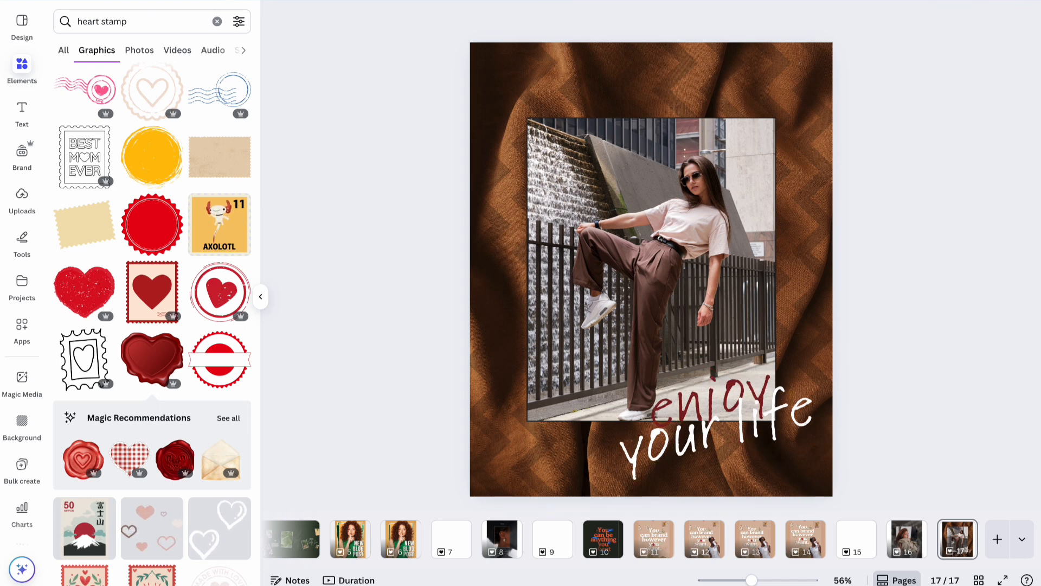
pyautogui.hotkey('ctrl', 'z')
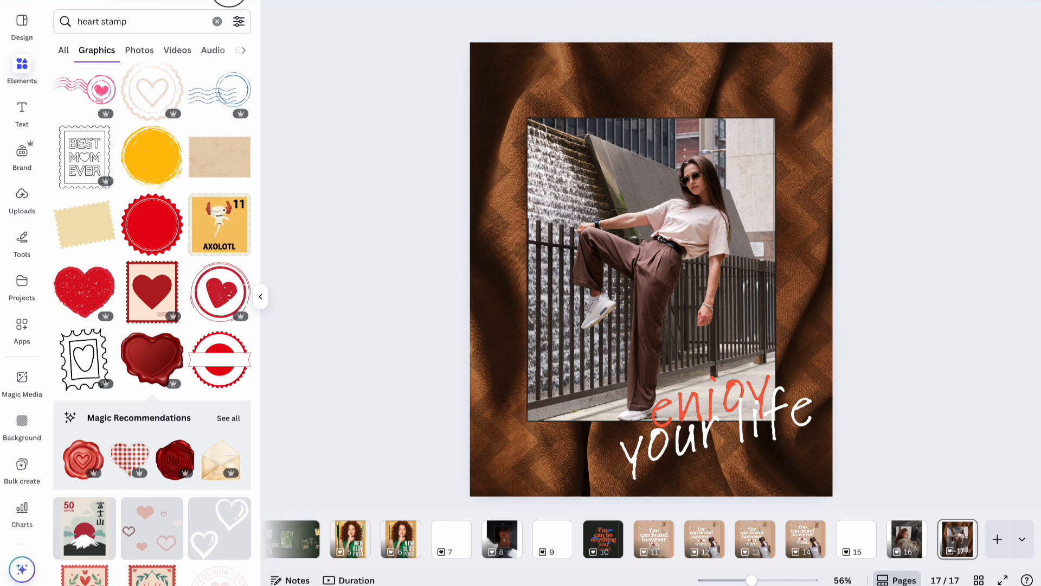
pyautogui.hotkey('ctrl', 'z')
pyautogui.click(768, 415)
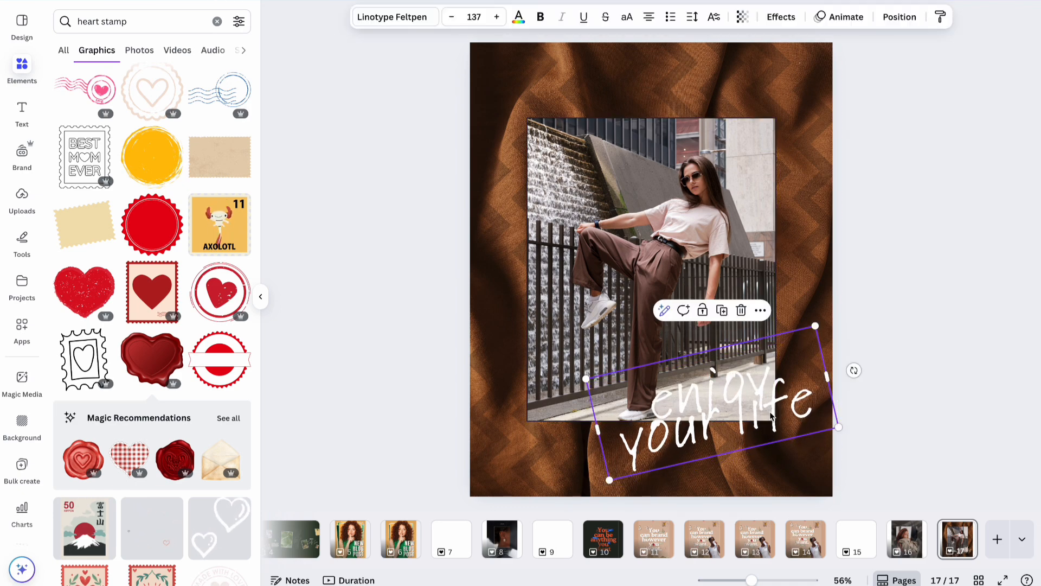
pyautogui.click(890, 244)
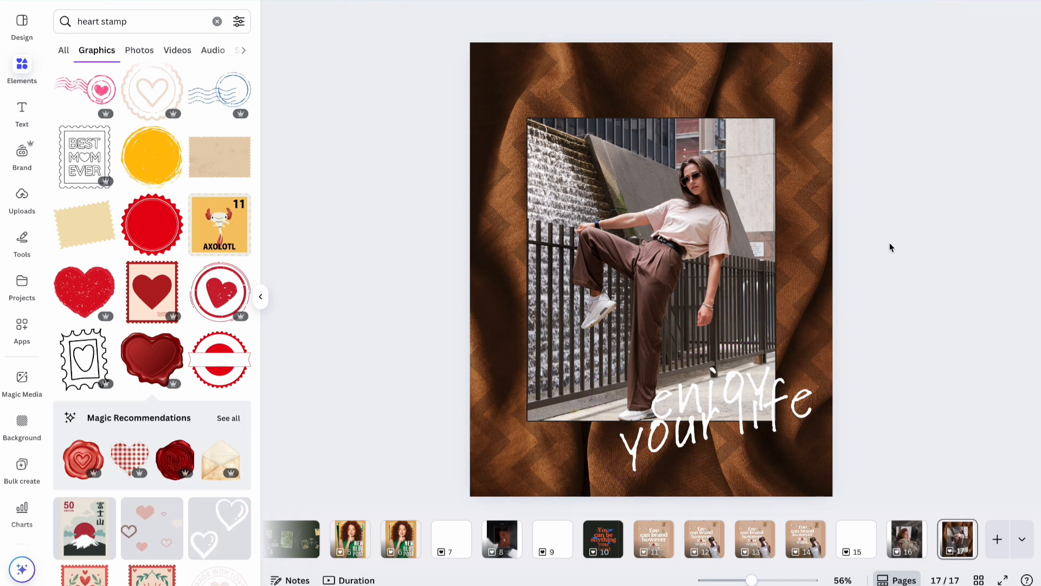
# Duplicate the woman photo, remove its border, cut out the woman and move her down-left.
pyautogui.click(641, 292)
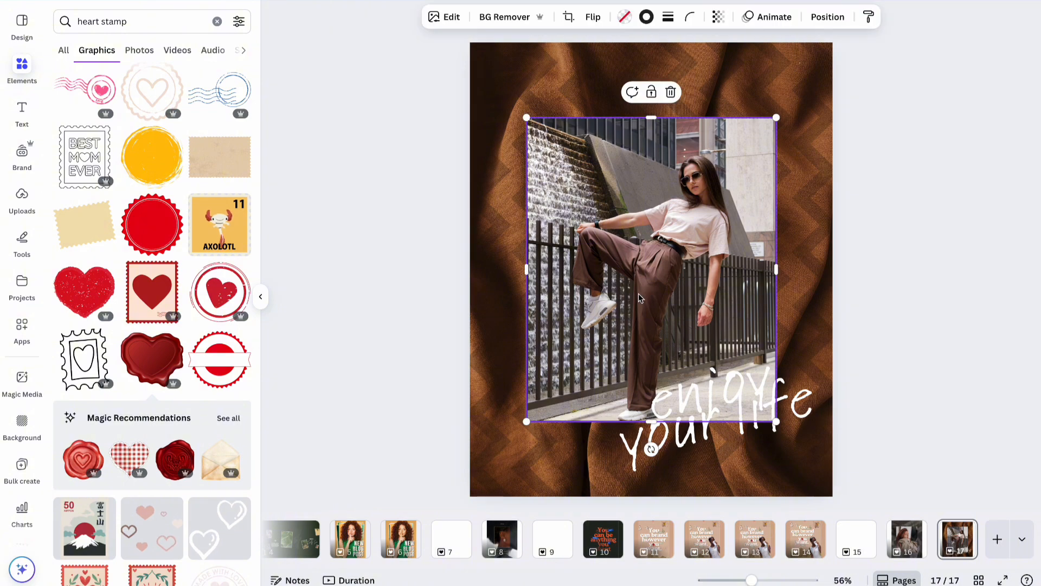
pyautogui.hotkey('ctrl', 'd')
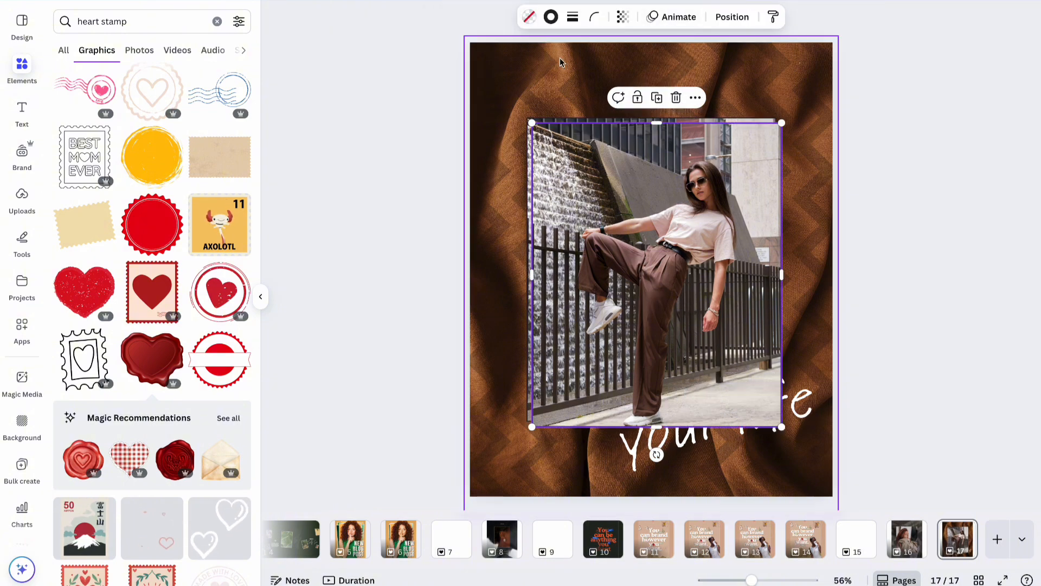
pyautogui.click(573, 17)
pyautogui.click(505, 51)
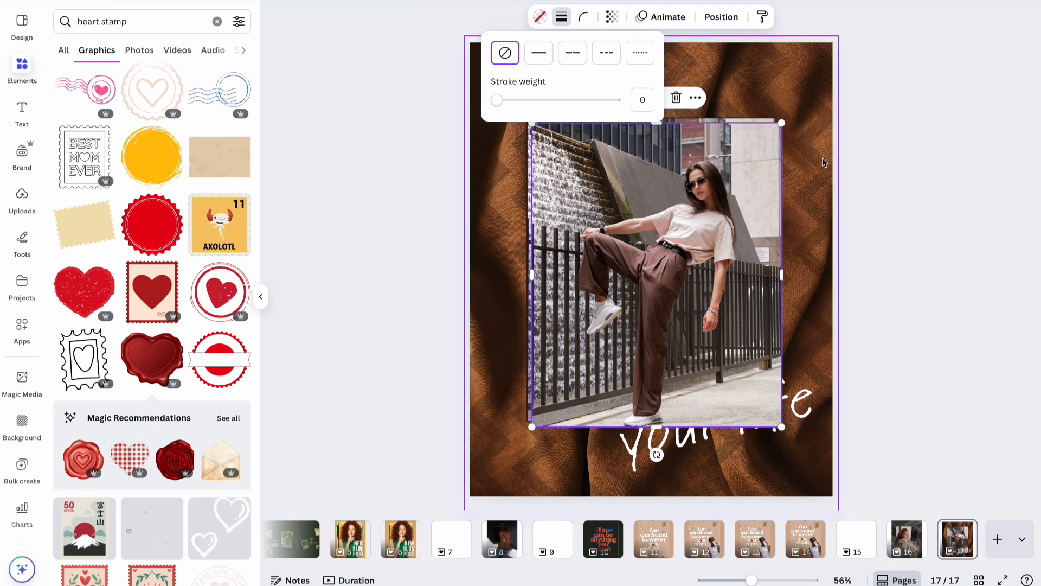
pyautogui.click(899, 171)
pyautogui.click(732, 225)
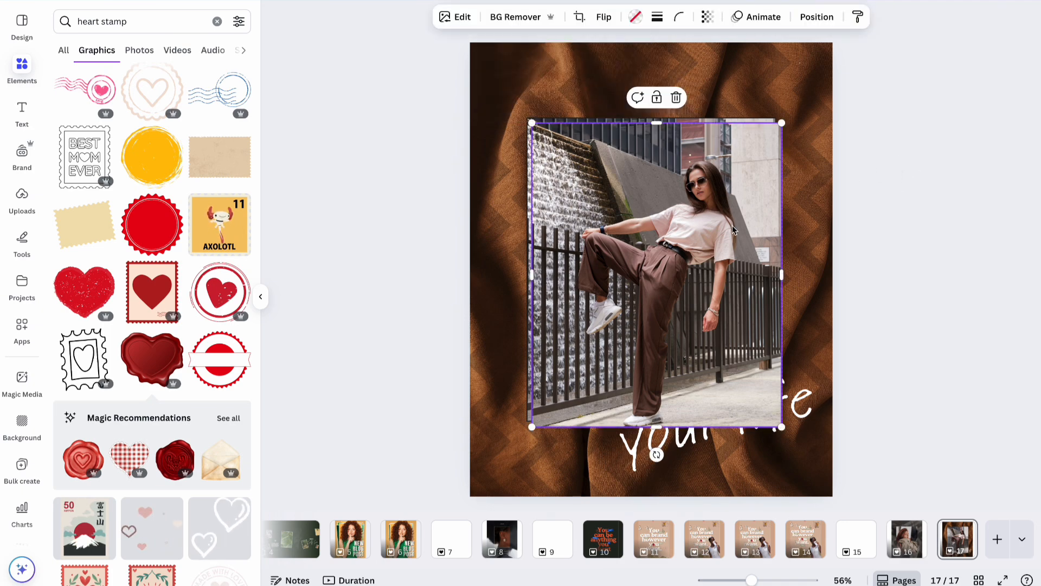
pyautogui.click(515, 16)
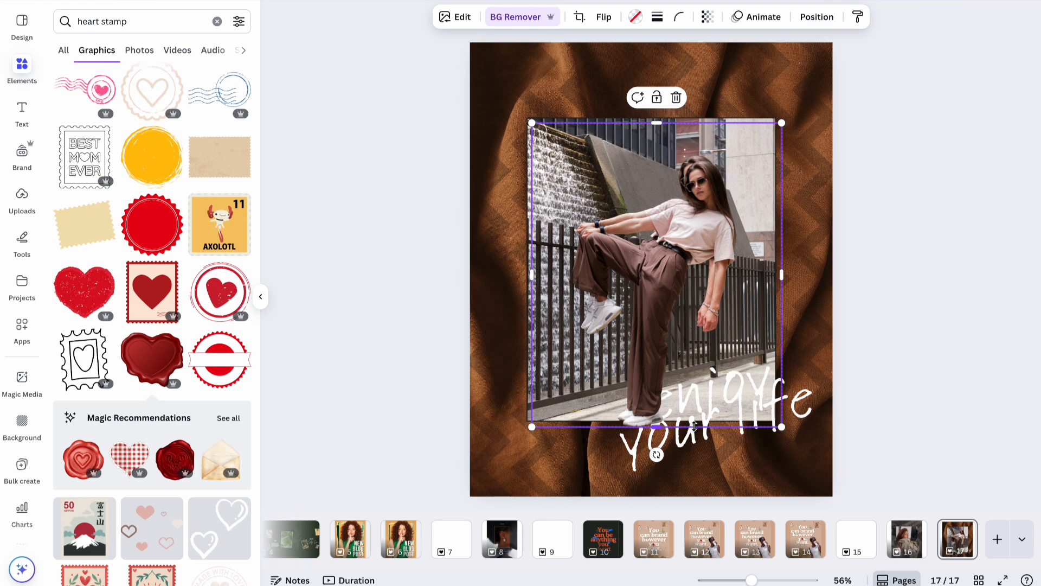
pyautogui.moveTo(656, 288); pyautogui.dragTo(630, 327)
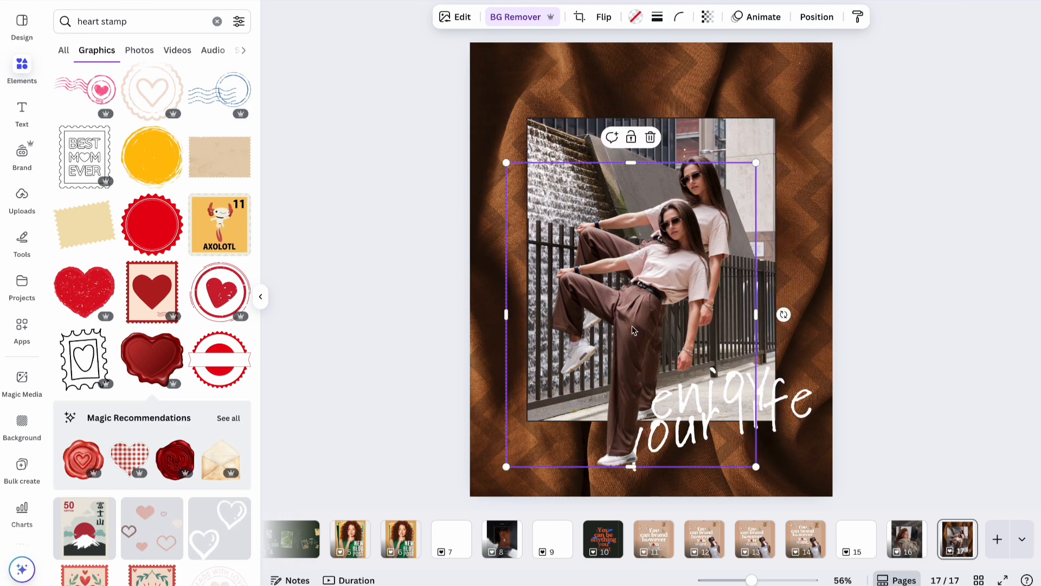
# Duplicate page 17 as page 18 and select its framed street photo.
pyautogui.click(691, 135)
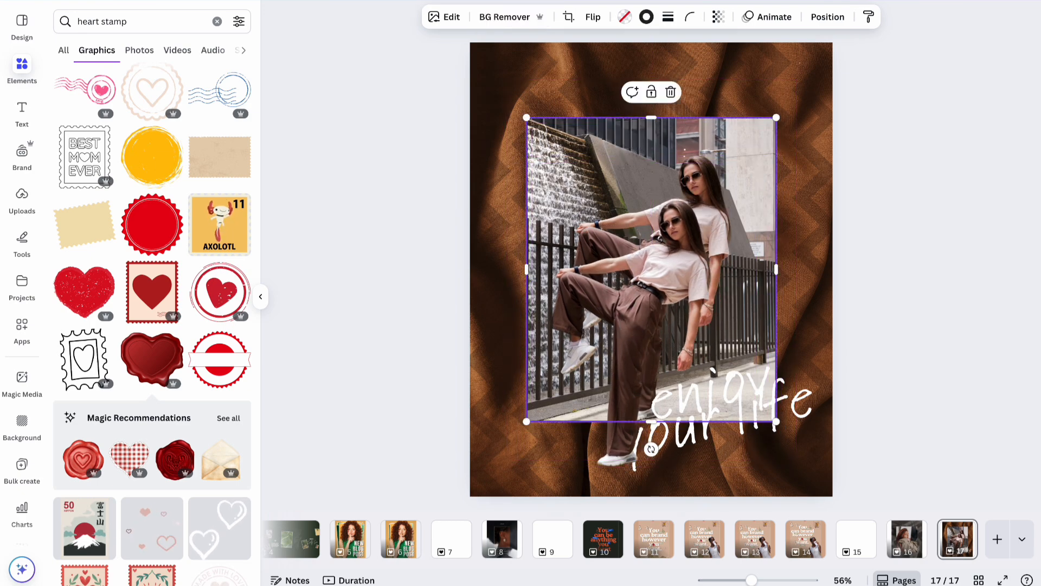
pyautogui.click(951, 543)
pyautogui.hotkey('ctrl', 'd')
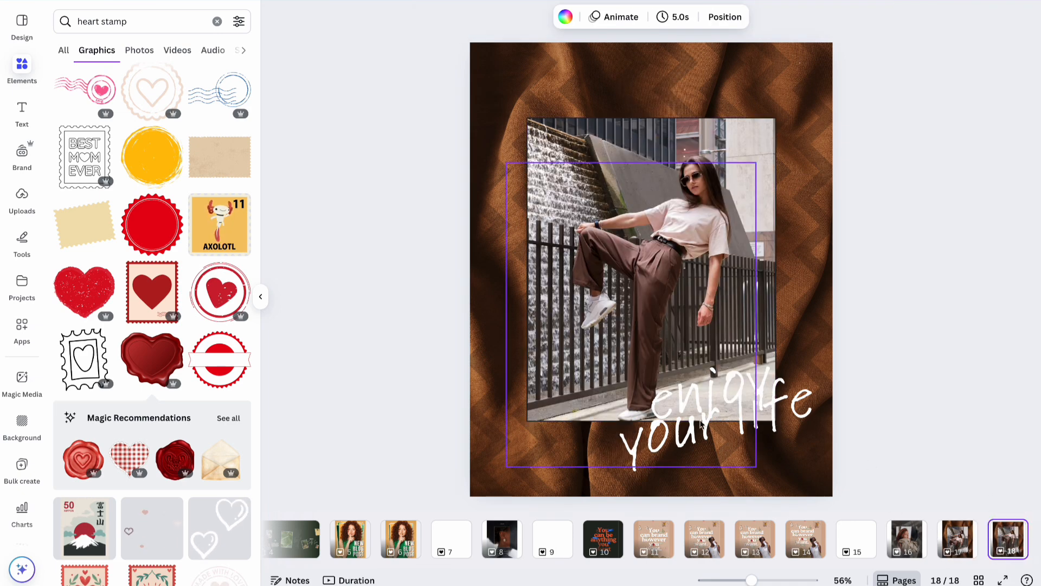
pyautogui.click(628, 378)
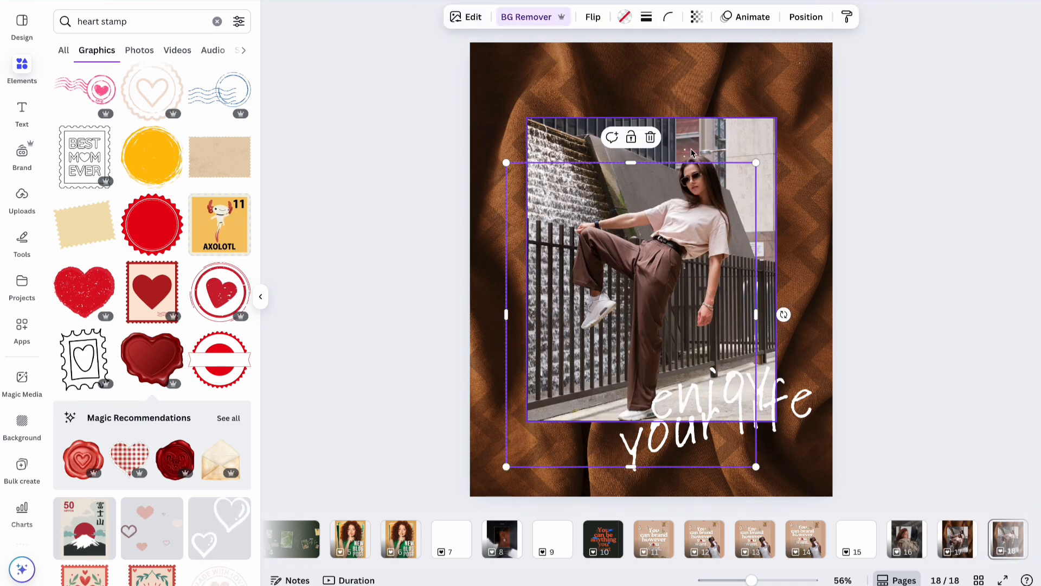
# Apply a whole-image blur at intensity about 59 to the framed street photo.
pyautogui.click(451, 16)
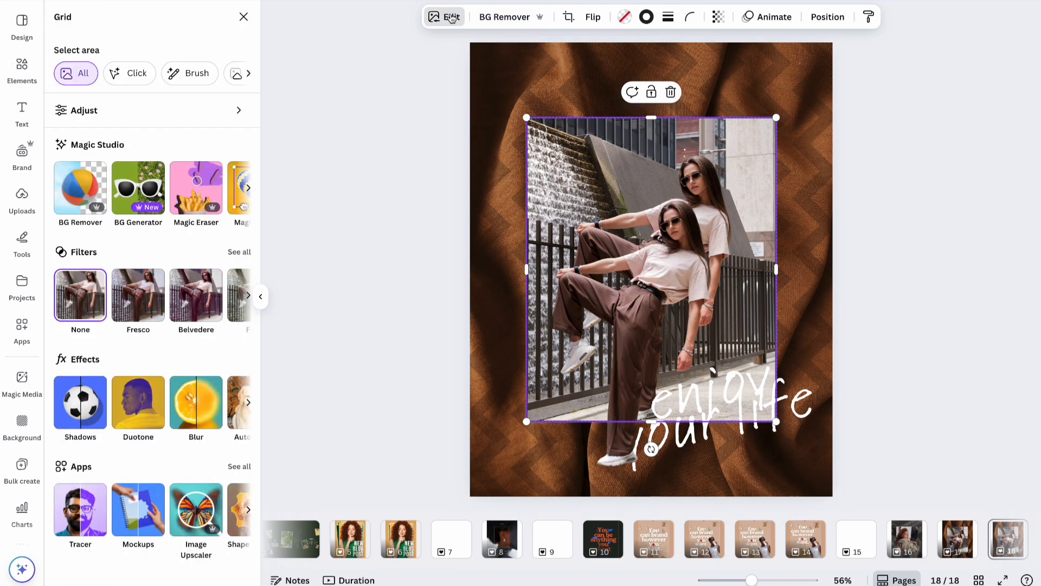
pyautogui.click(193, 423)
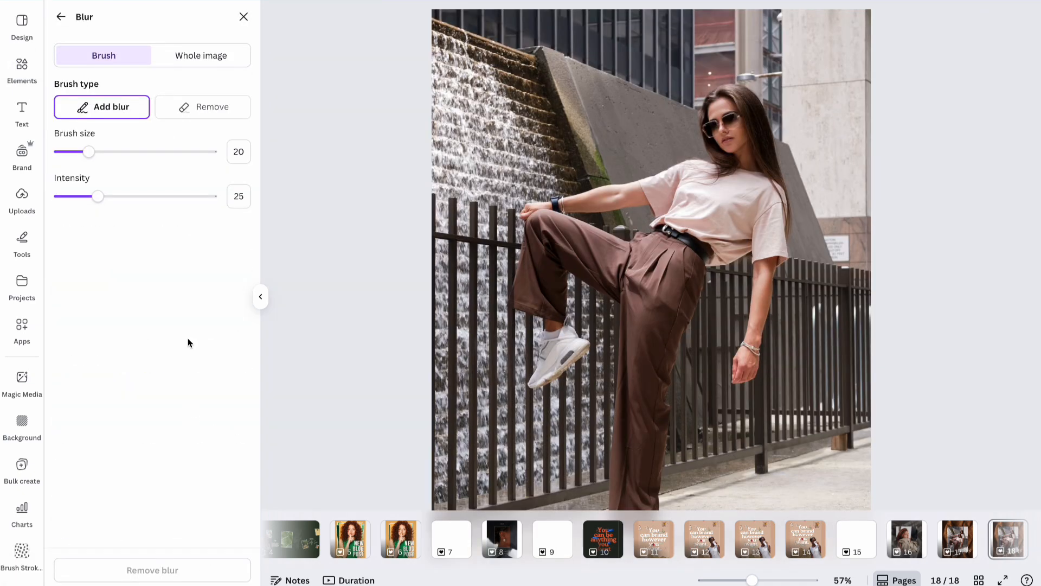
pyautogui.click(179, 62)
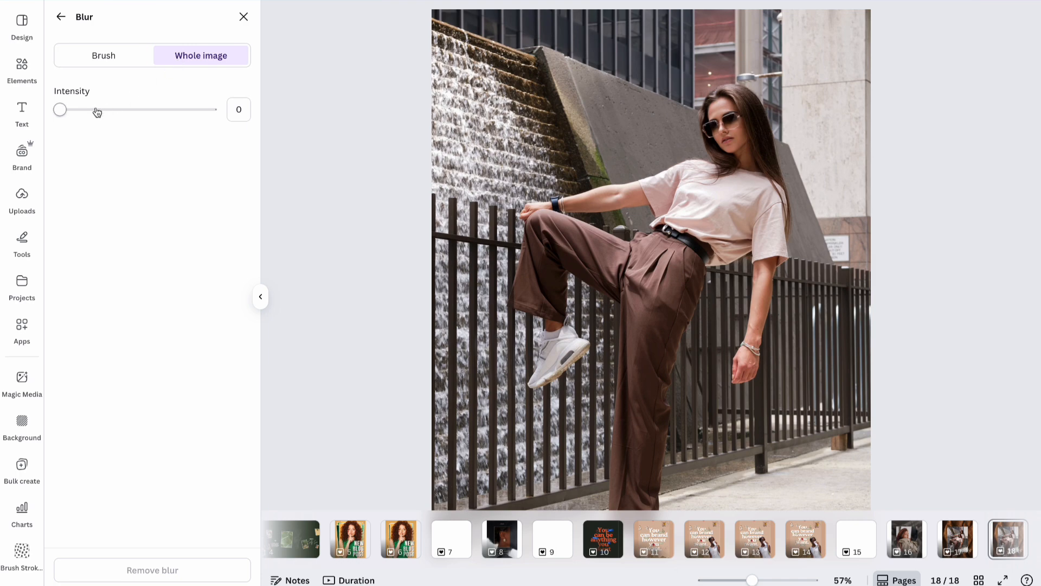
pyautogui.moveTo(61, 110); pyautogui.dragTo(150, 126)
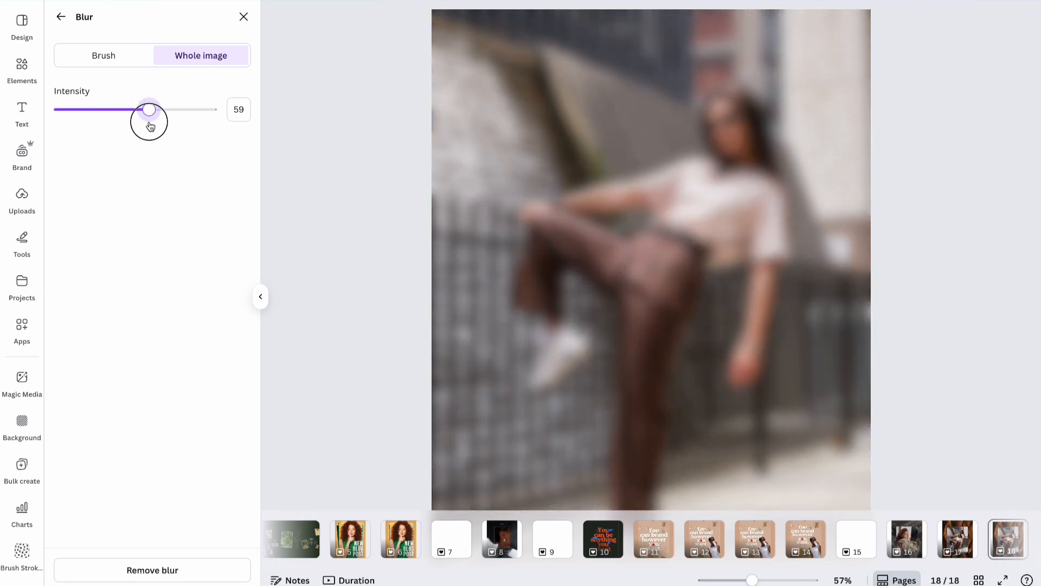
pyautogui.click(244, 17)
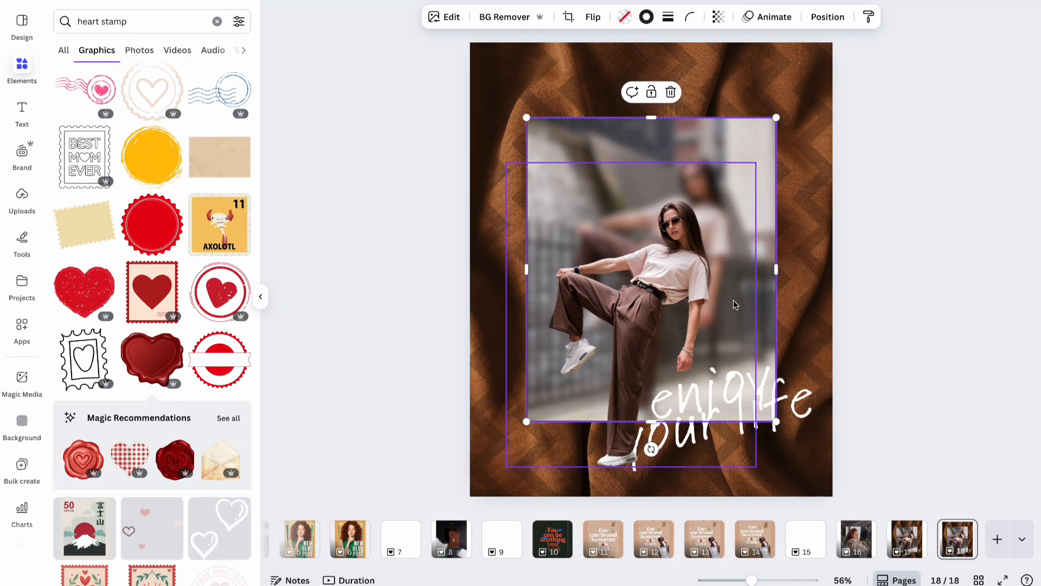
# Enlarge the woman cutout so her head rises above the blurred frame, positioned toward the right.
pyautogui.click(640, 319)
pyautogui.moveTo(640, 318); pyautogui.dragTo(598, 348)
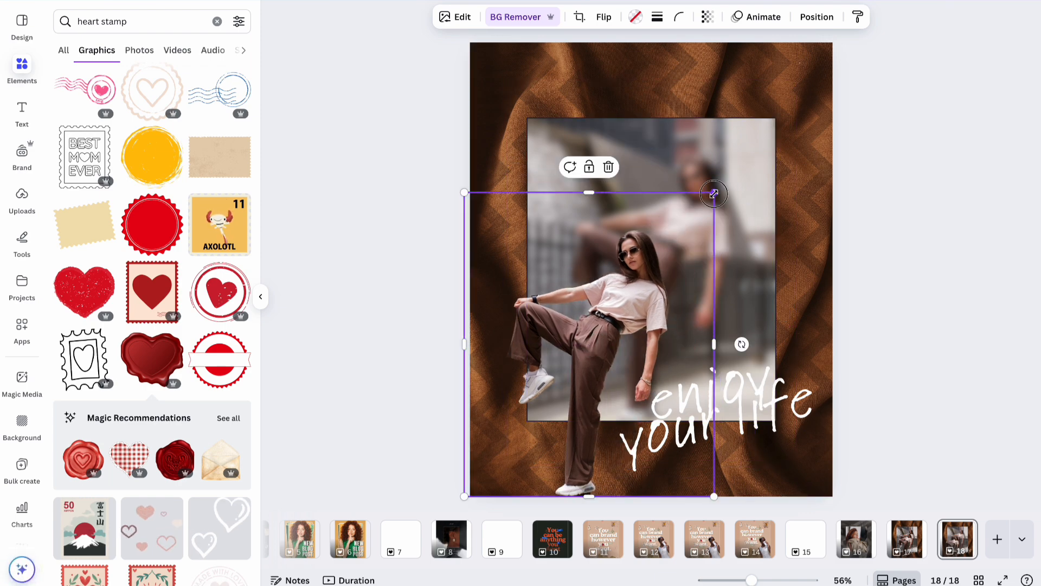
pyautogui.moveTo(714, 192); pyautogui.dragTo(886, 32)
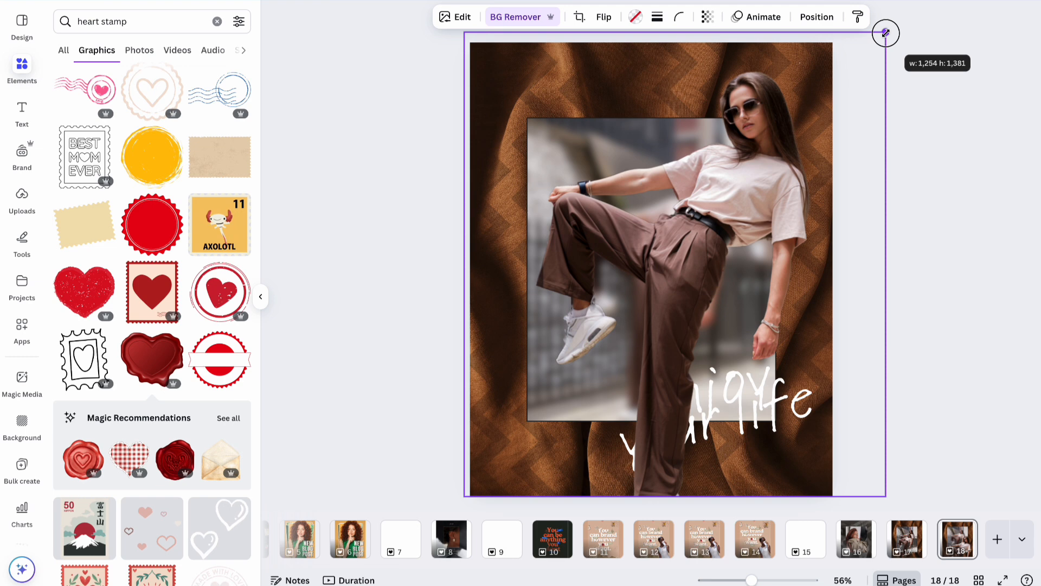
pyautogui.moveTo(694, 259); pyautogui.dragTo(676, 245)
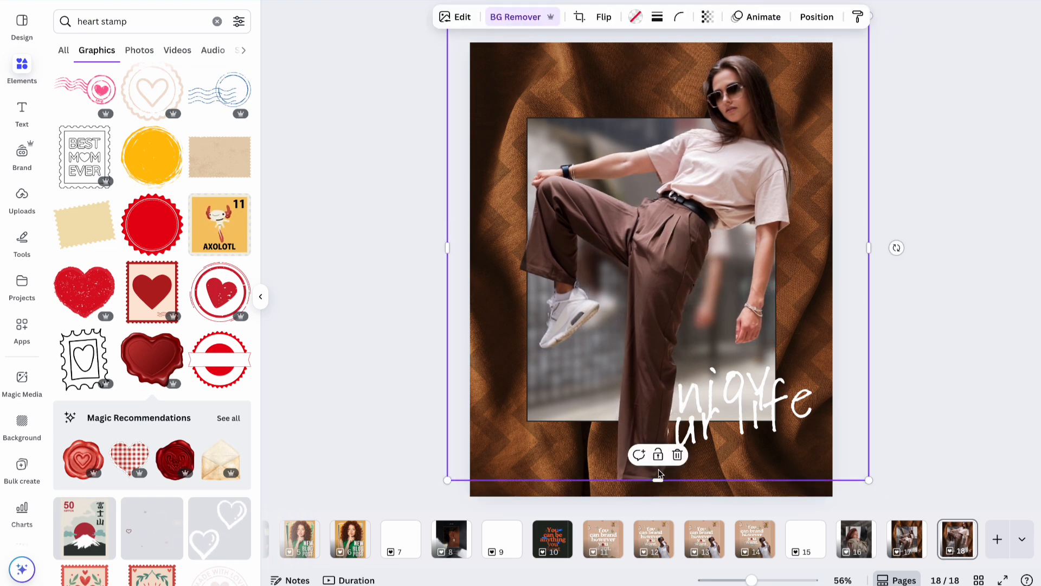
pyautogui.moveTo(656, 482); pyautogui.dragTo(656, 508)
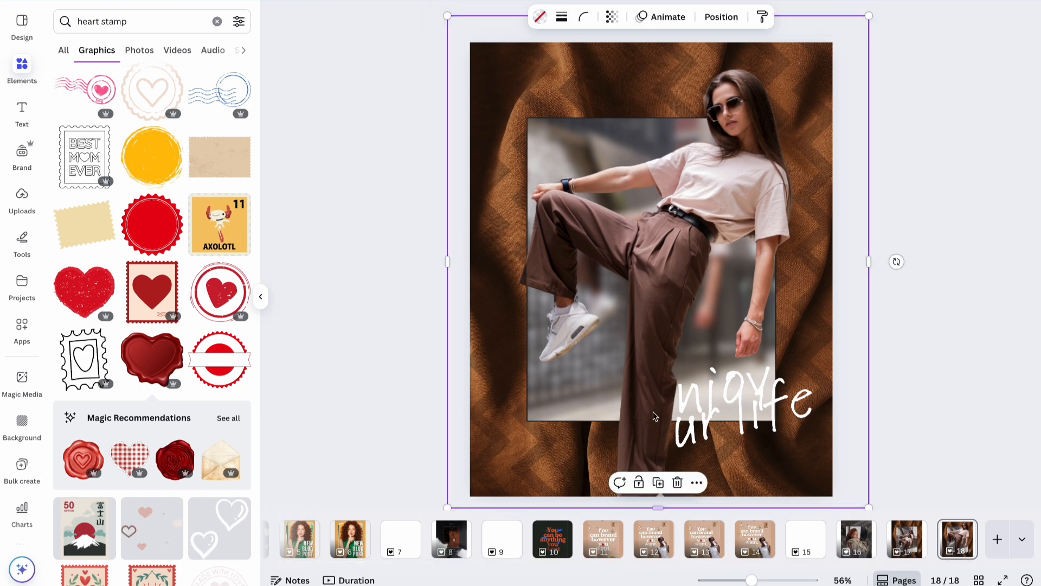
pyautogui.moveTo(650, 411); pyautogui.dragTo(640, 395)
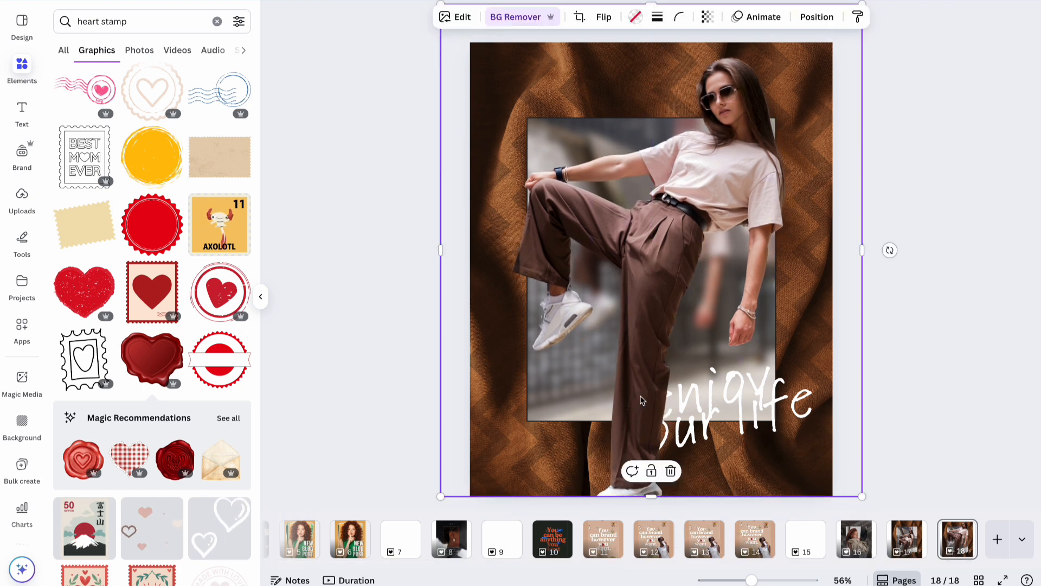
pyautogui.click(928, 296)
pyautogui.click(748, 438)
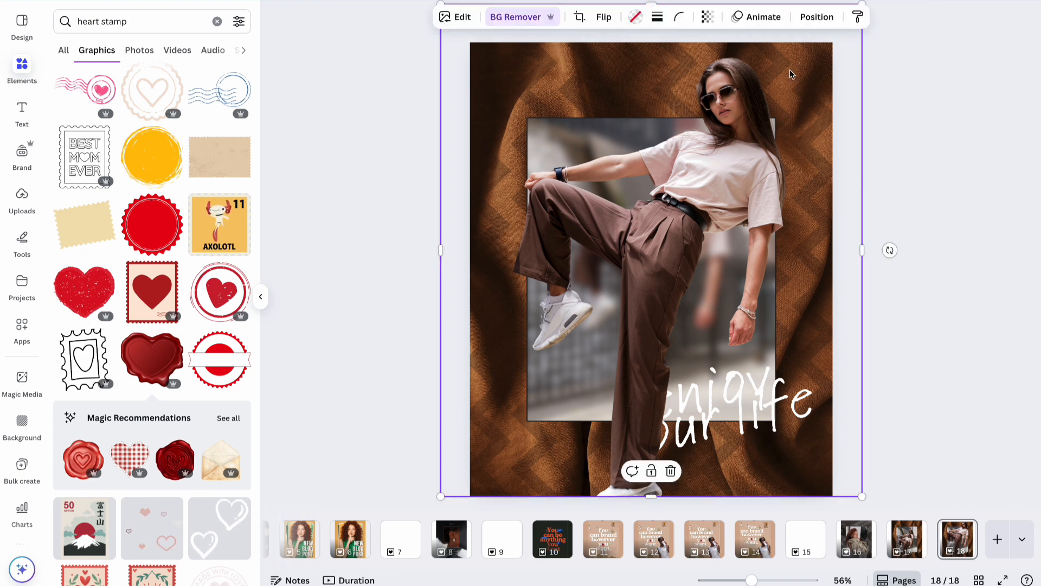
# Send the cutout behind the quote and straighten the quote to about -1°.
pyautogui.click(807, 24)
pyautogui.click(234, 81)
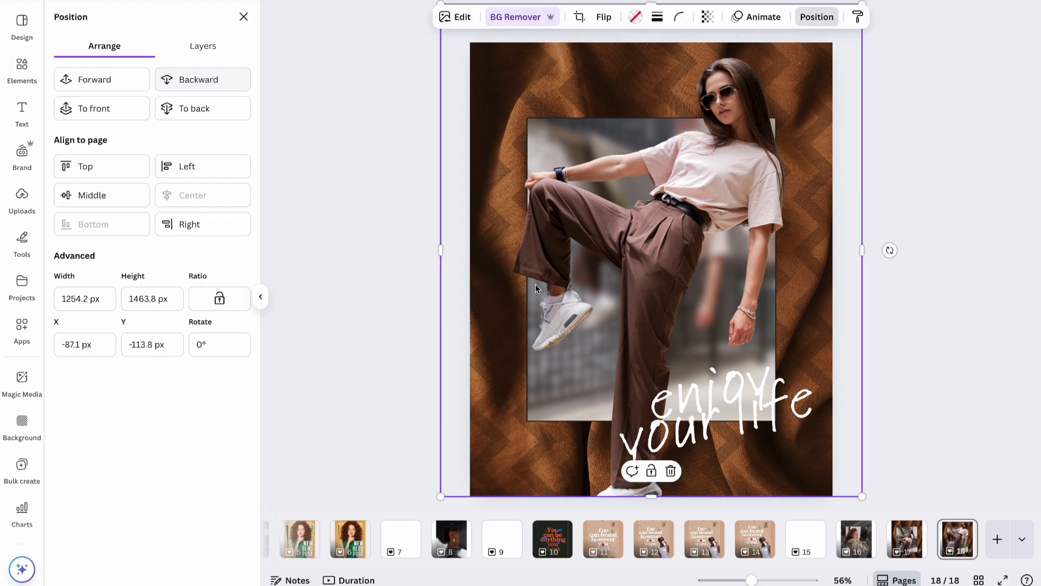
pyautogui.click(725, 446)
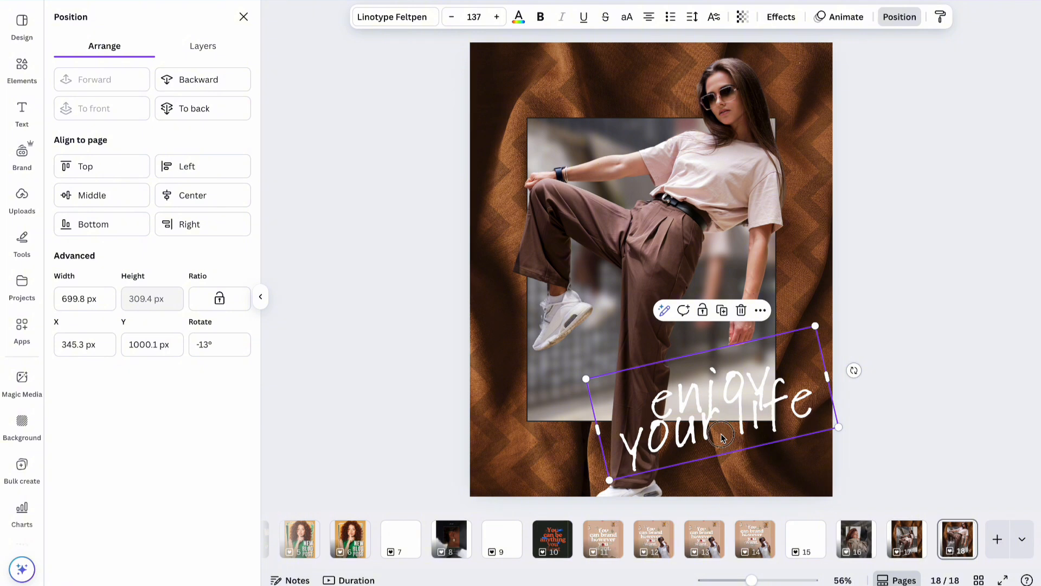
pyautogui.click(720, 434)
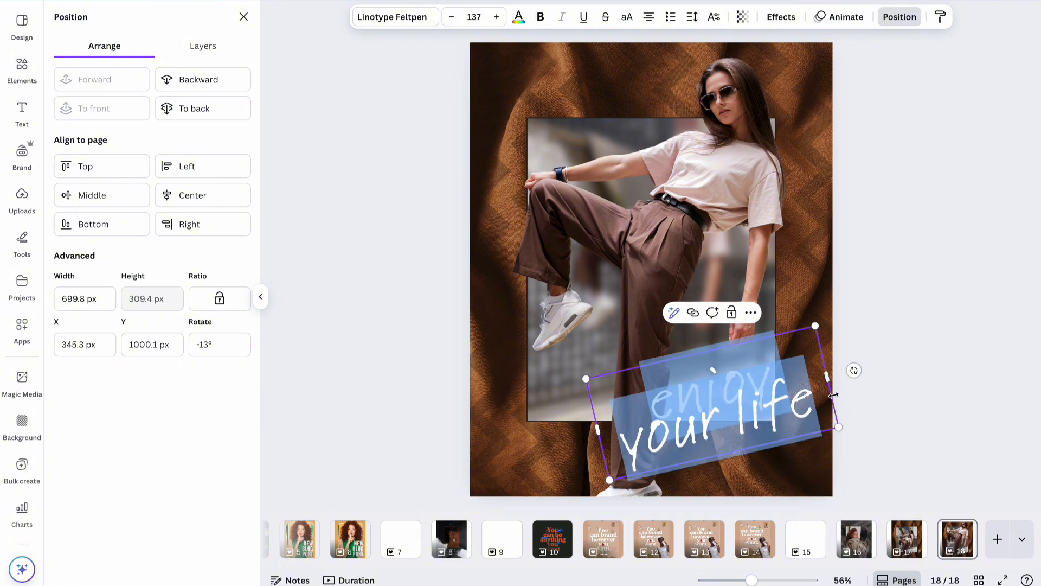
pyautogui.moveTo(854, 370); pyautogui.dragTo(857, 401)
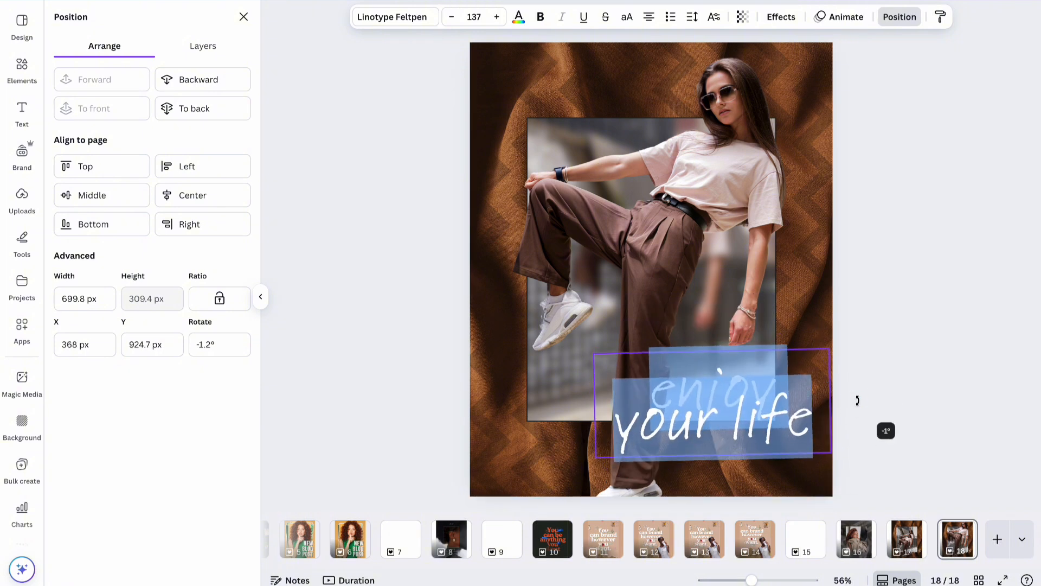
# Replace the quote wording with 'life is what you make it.'.
pyautogui.press('BackSpace')
pyautogui.write('life i')
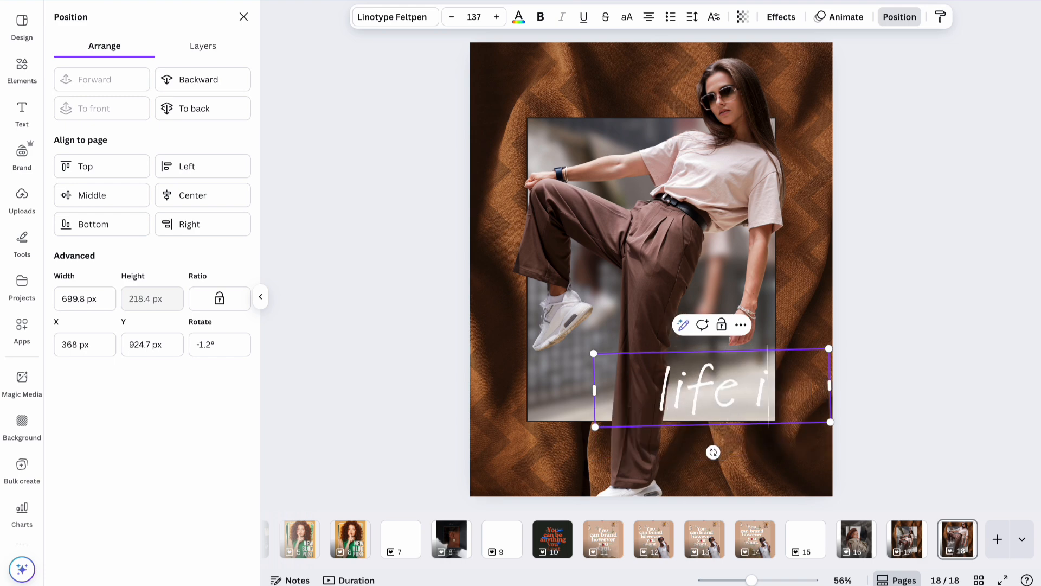
pyautogui.write('s what you make it')
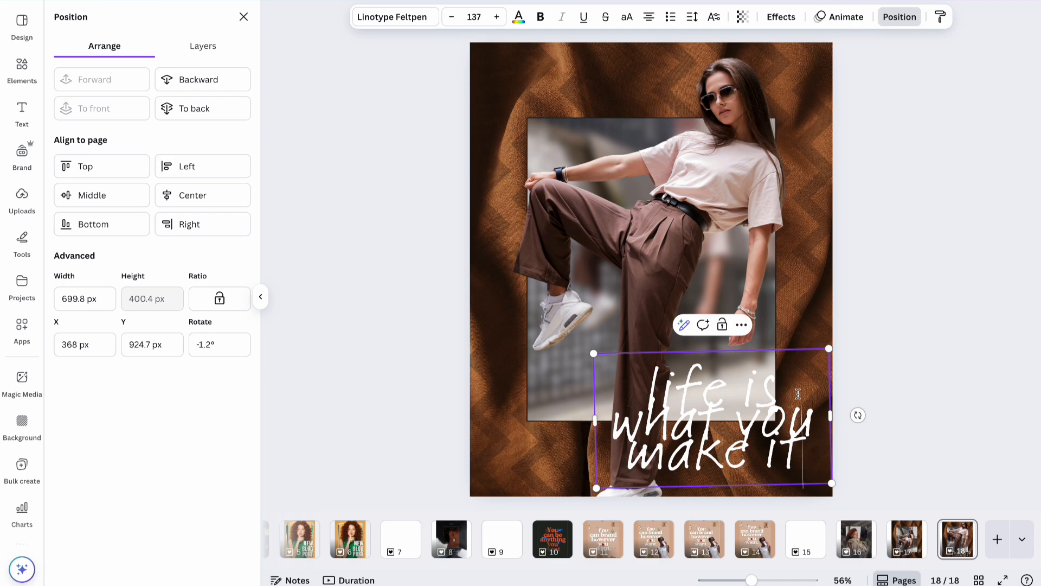
pyautogui.write('.')
pyautogui.click(933, 378)
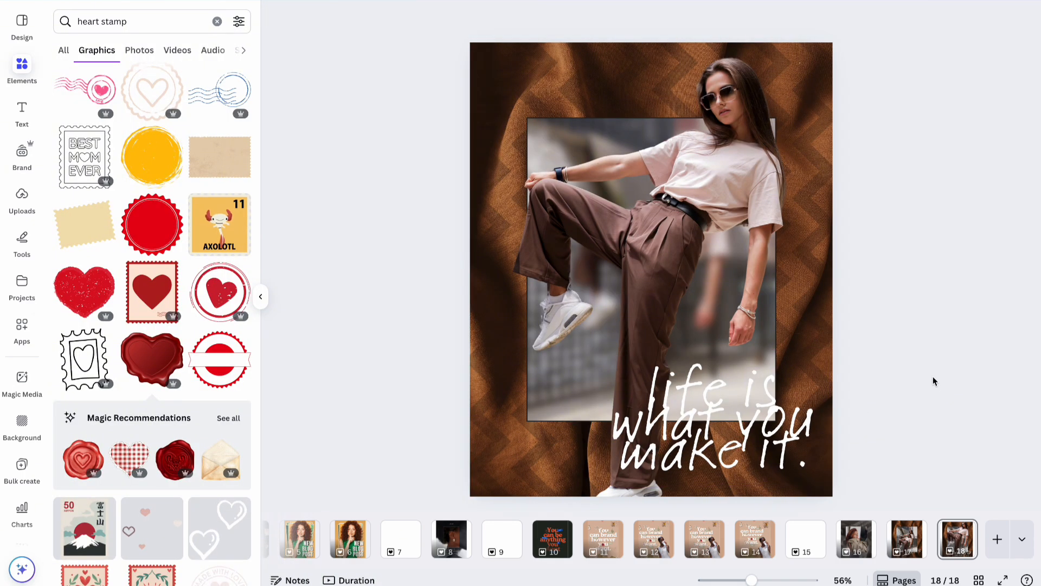
# Move the quote left and up and change its font to Distillery Display.
pyautogui.moveTo(768, 441); pyautogui.dragTo(644, 414)
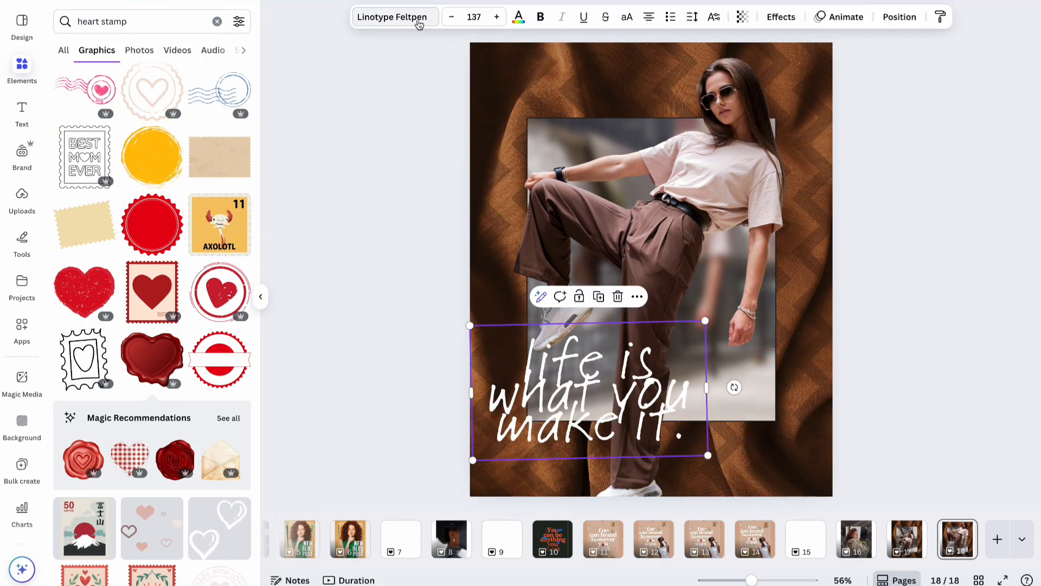
pyautogui.click(380, 17)
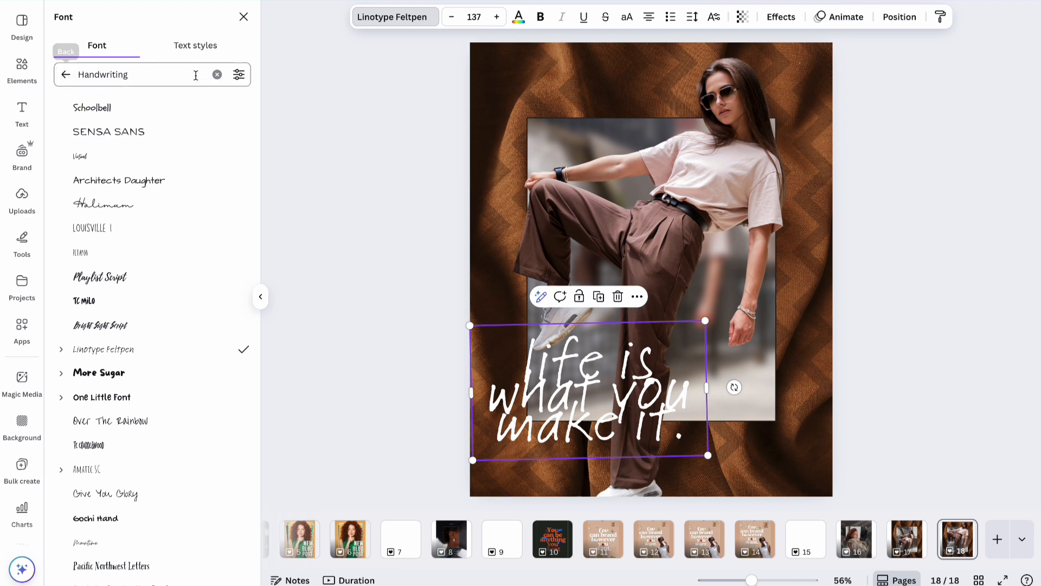
pyautogui.click(216, 79)
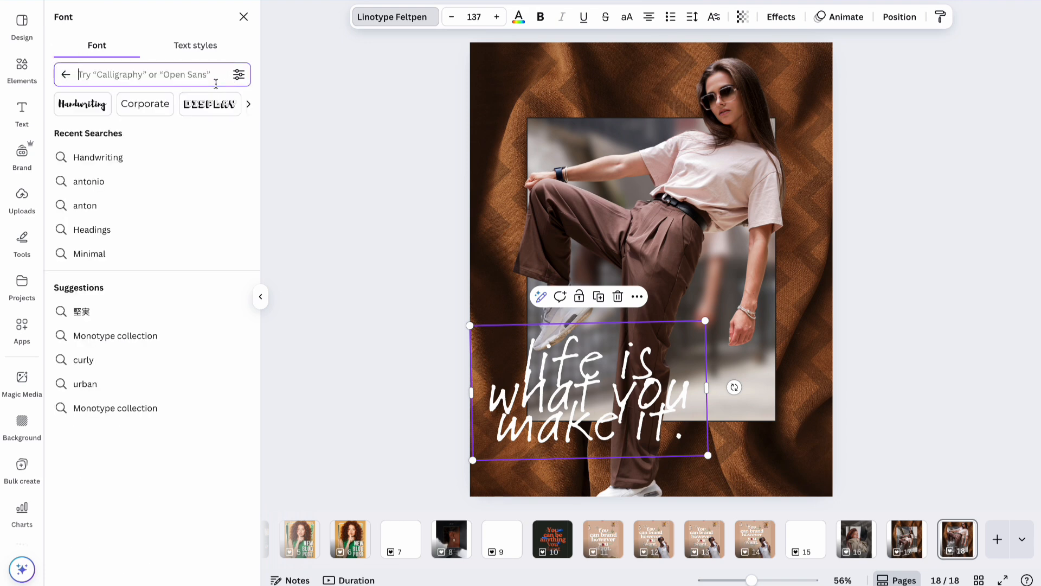
pyautogui.click(215, 111)
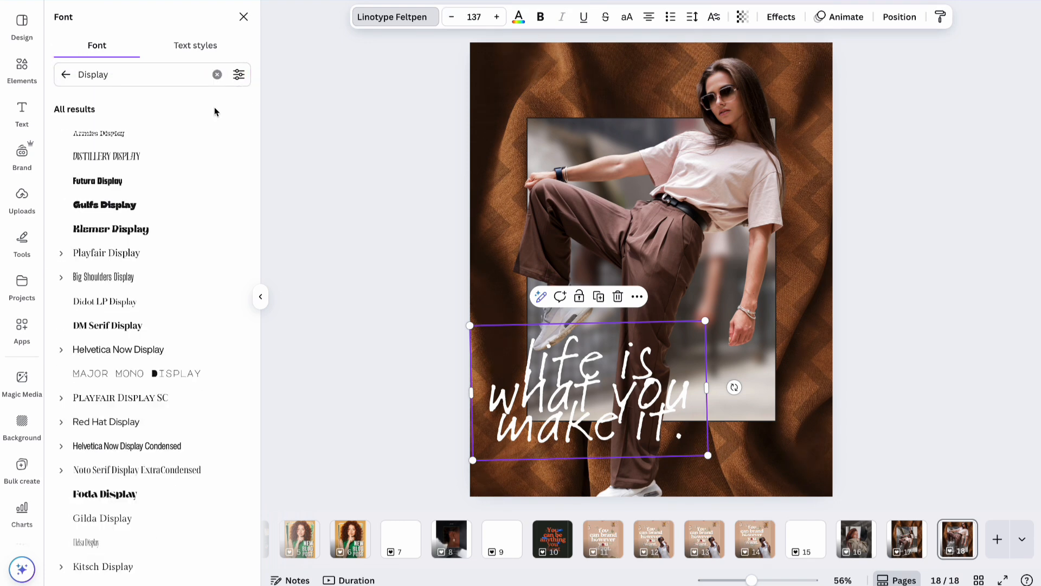
pyautogui.click(152, 162)
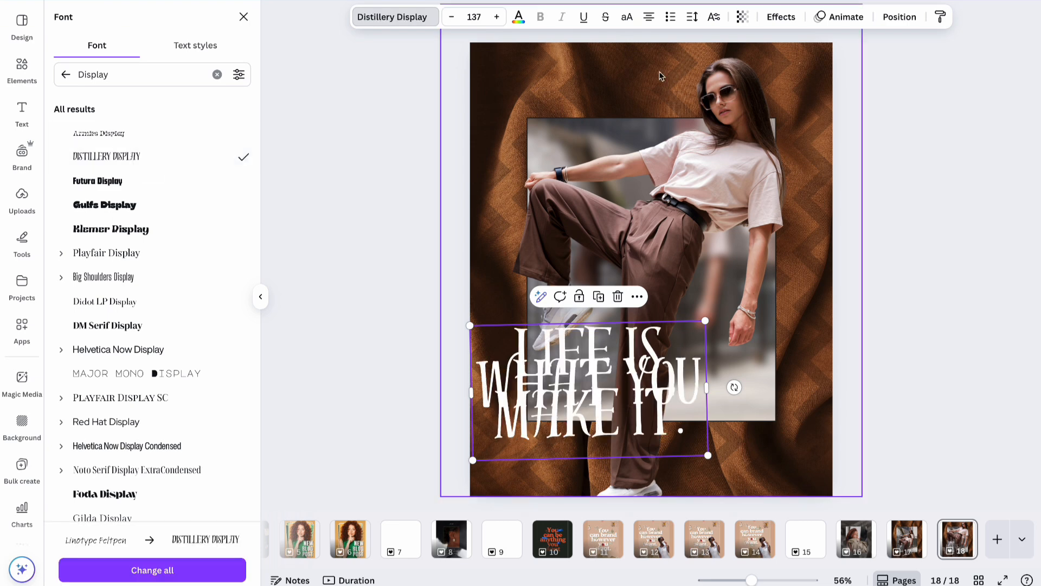
# Set line spacing 0.87, left-align, shrink to about 92 and place it lower right.
pyautogui.click(692, 17)
pyautogui.moveTo(631, 109)
pyautogui.mouseDown()
pyautogui.moveTo(658, 109)
pyautogui.moveTo(647, 113)
pyautogui.mouseUp()
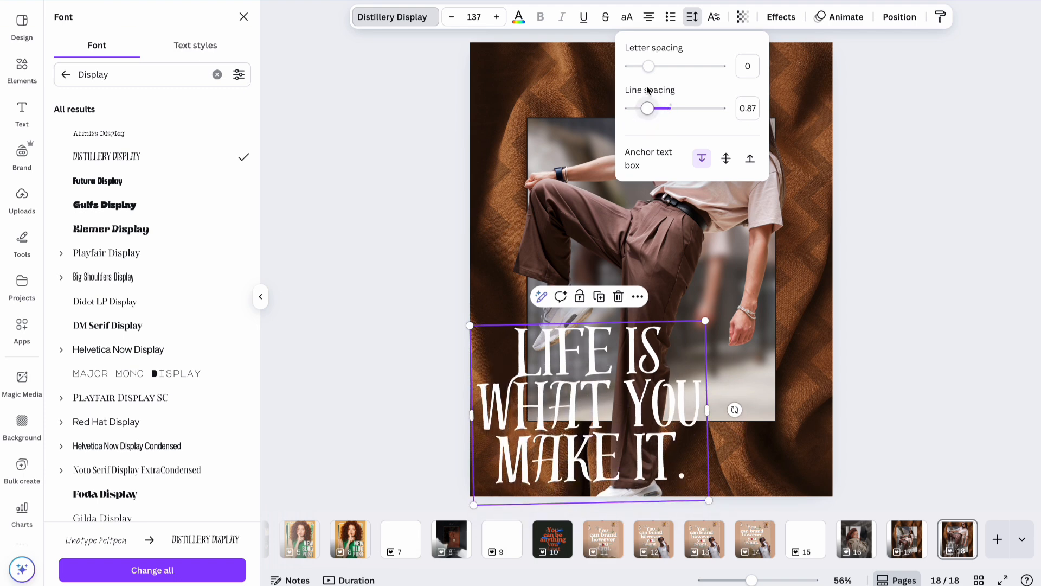
pyautogui.click(650, 18)
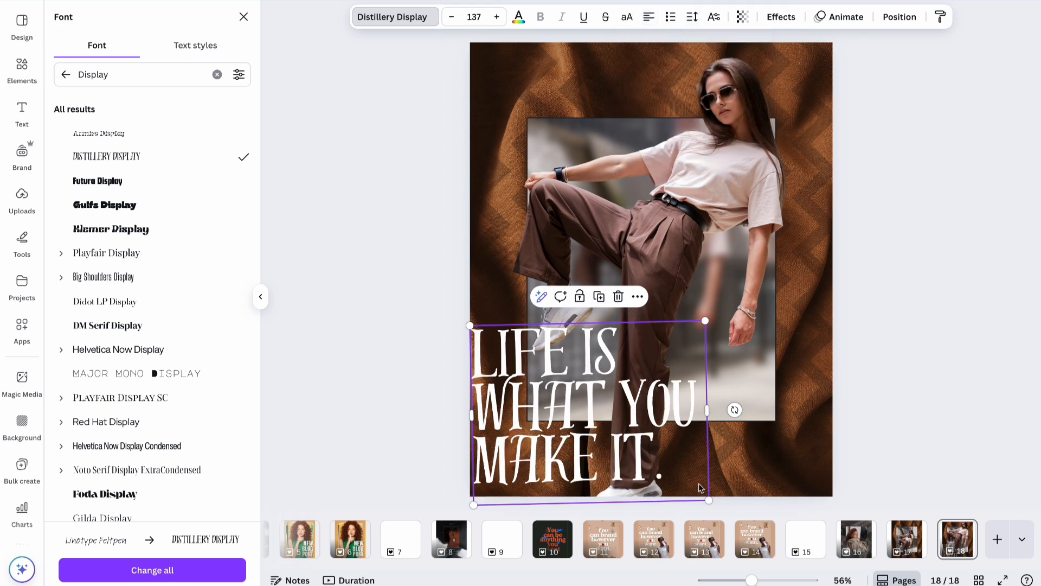
pyautogui.moveTo(708, 499); pyautogui.dragTo(631, 443)
pyautogui.moveTo(522, 402); pyautogui.dragTo(708, 439)
pyautogui.click(879, 322)
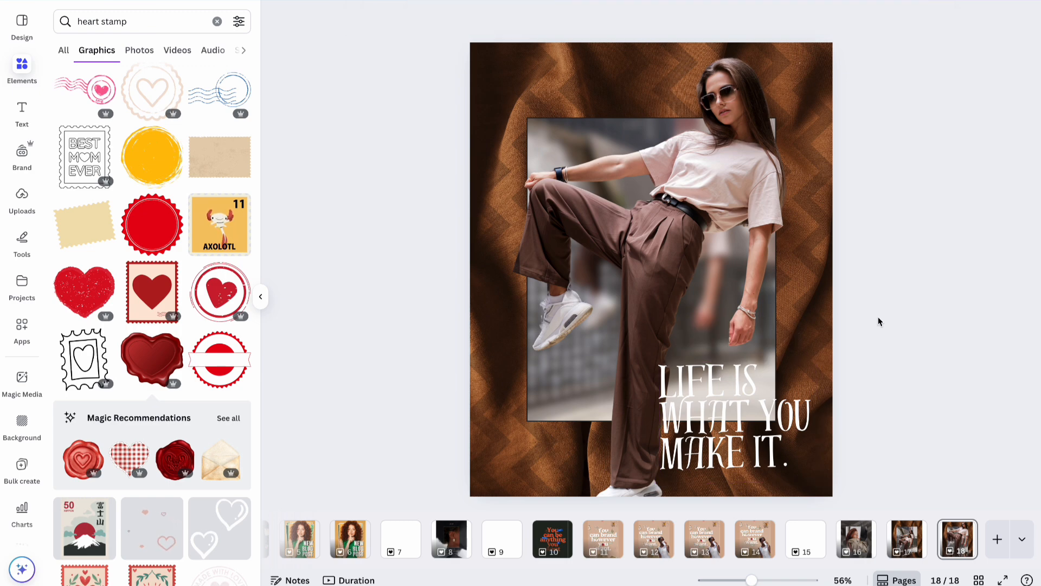
# Give the 'LIFE IS WHAT YOU MAKE IT.' quote a dark brown drop shadow.
pyautogui.click(740, 373)
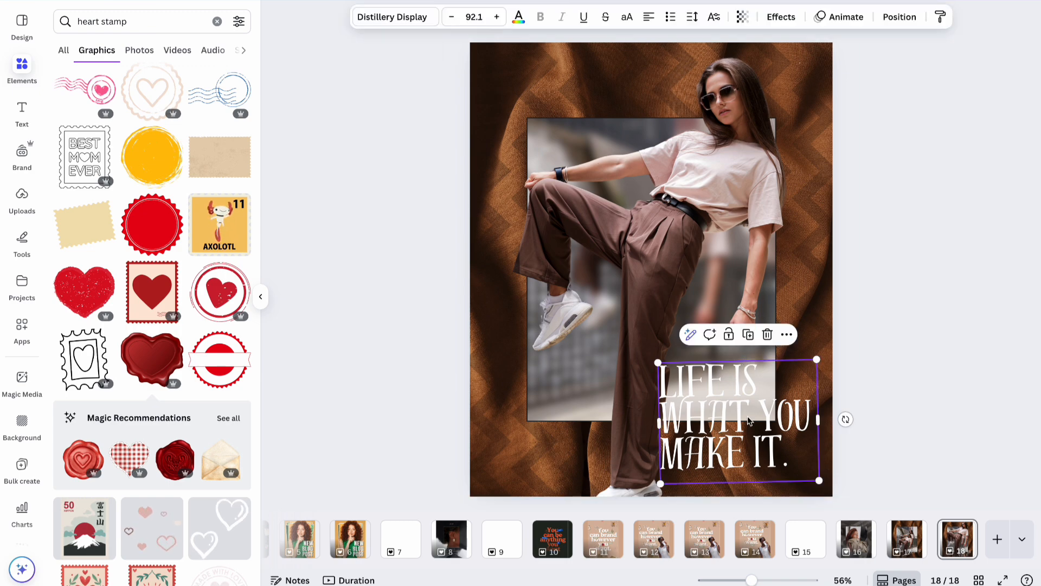
pyautogui.click(773, 25)
pyautogui.click(171, 97)
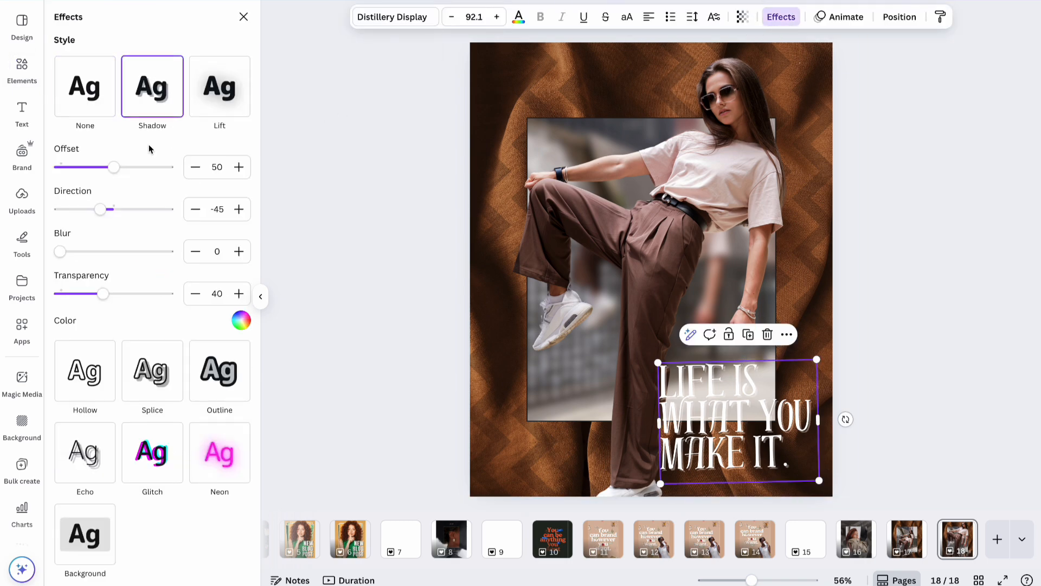
pyautogui.click(241, 321)
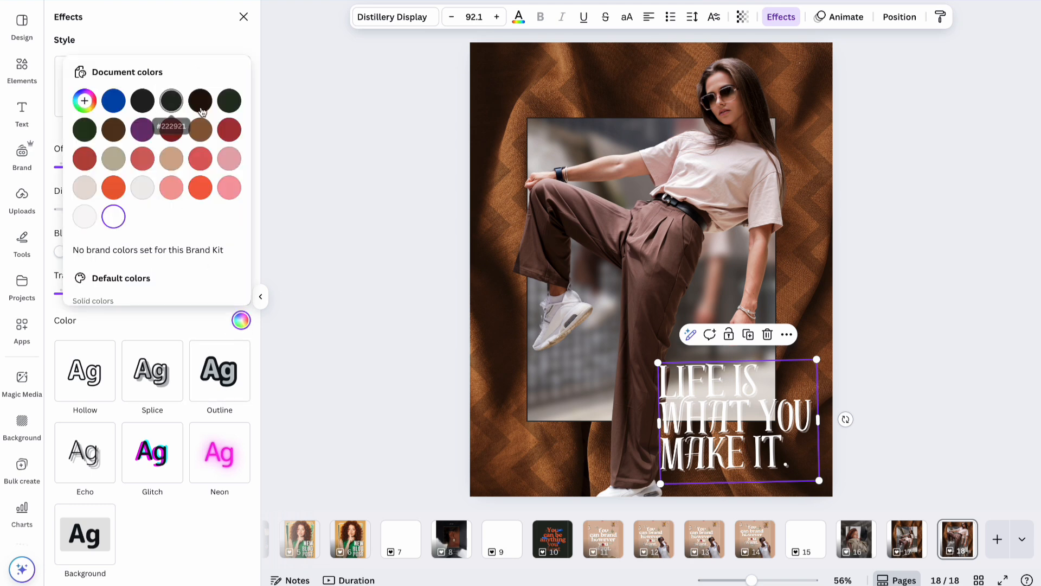
pyautogui.click(113, 129)
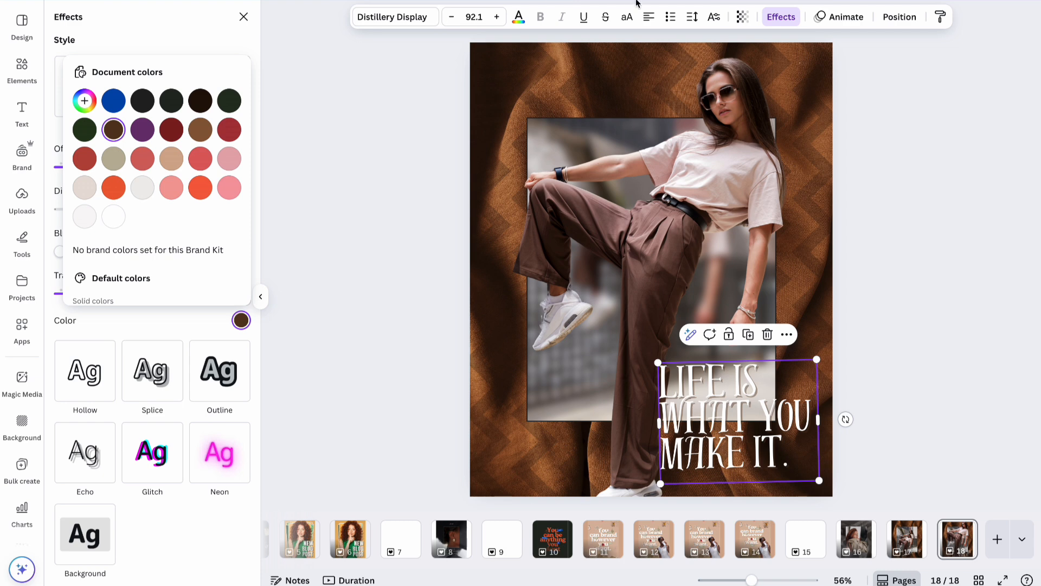
pyautogui.click(181, 333)
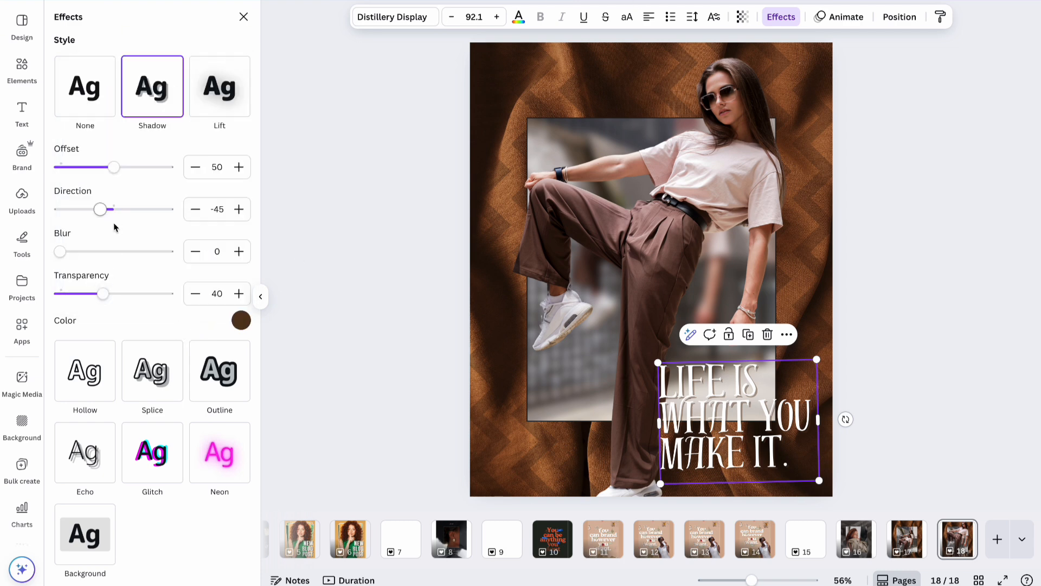
# Raise the shadow transparency to 84 and shift its direction to -31.
pyautogui.moveTo(104, 300); pyautogui.dragTo(152, 300)
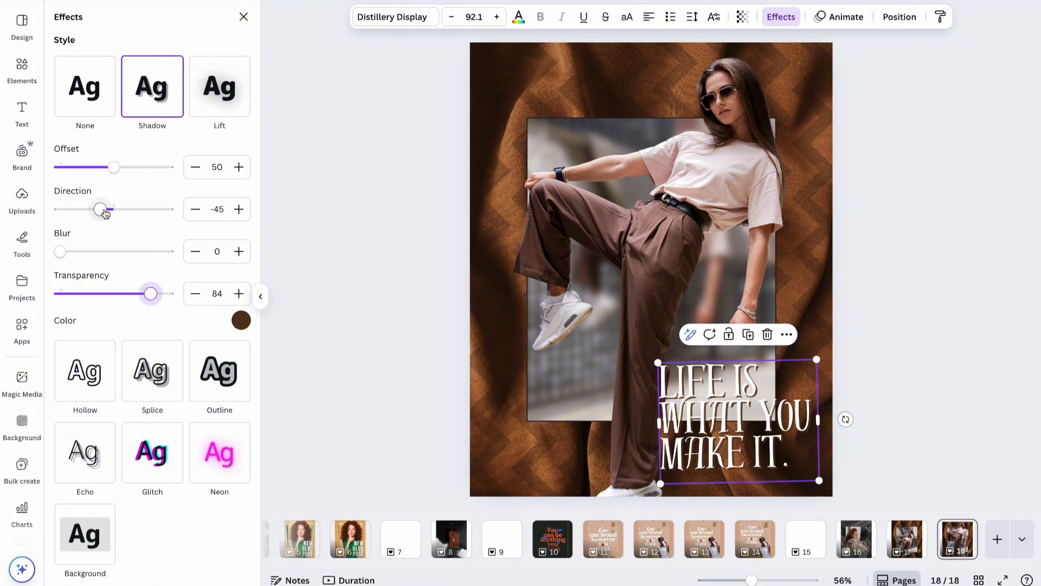
pyautogui.moveTo(105, 213); pyautogui.dragTo(106, 213)
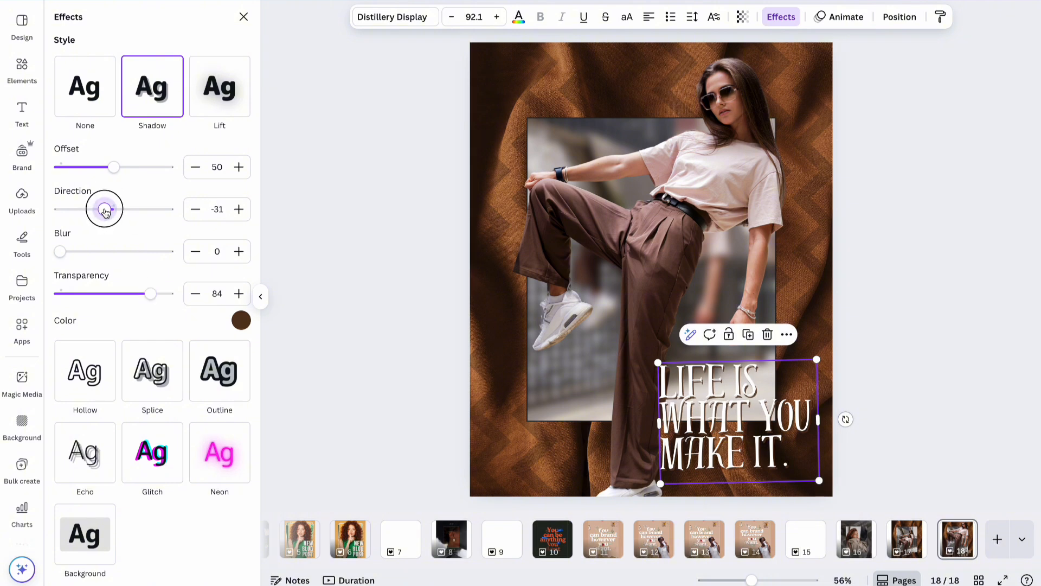
pyautogui.click(873, 195)
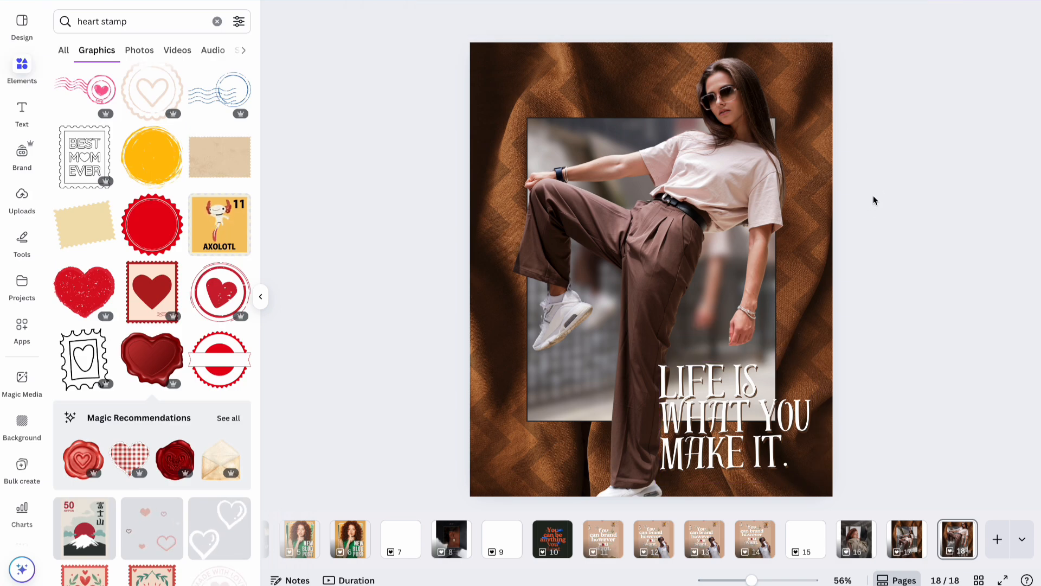
# Duplicate page 18 as a new page and move its quote to the lower left.
pyautogui.click(953, 542)
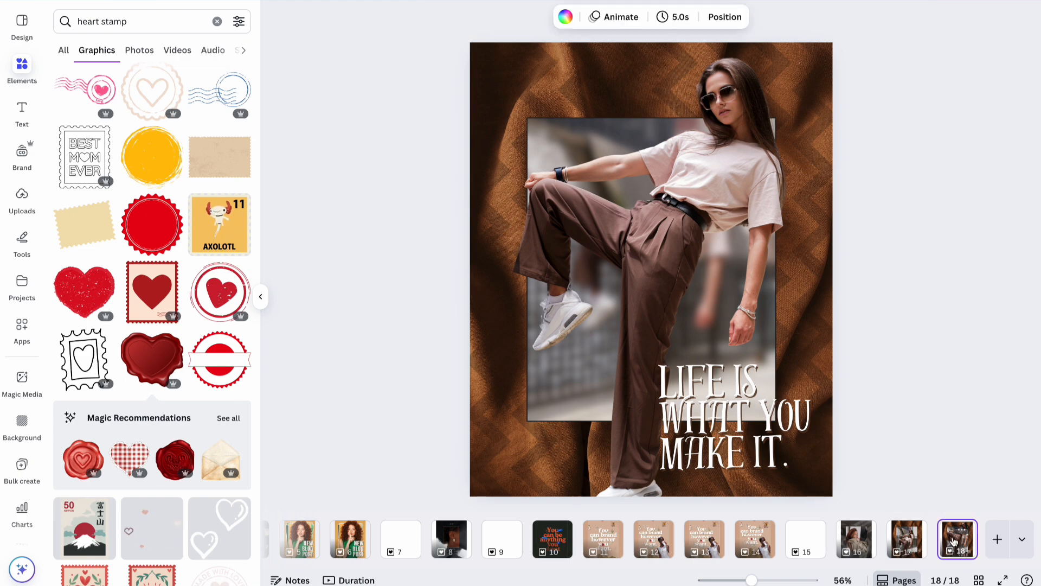
pyautogui.hotkey('ctrl', 'd')
pyautogui.rightClick(992, 532)
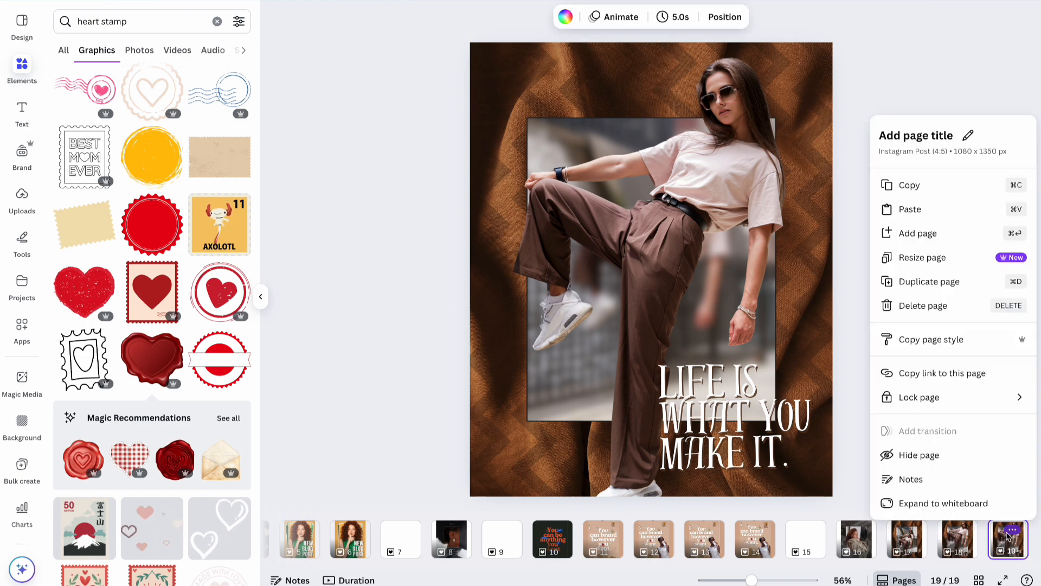
pyautogui.click(848, 228)
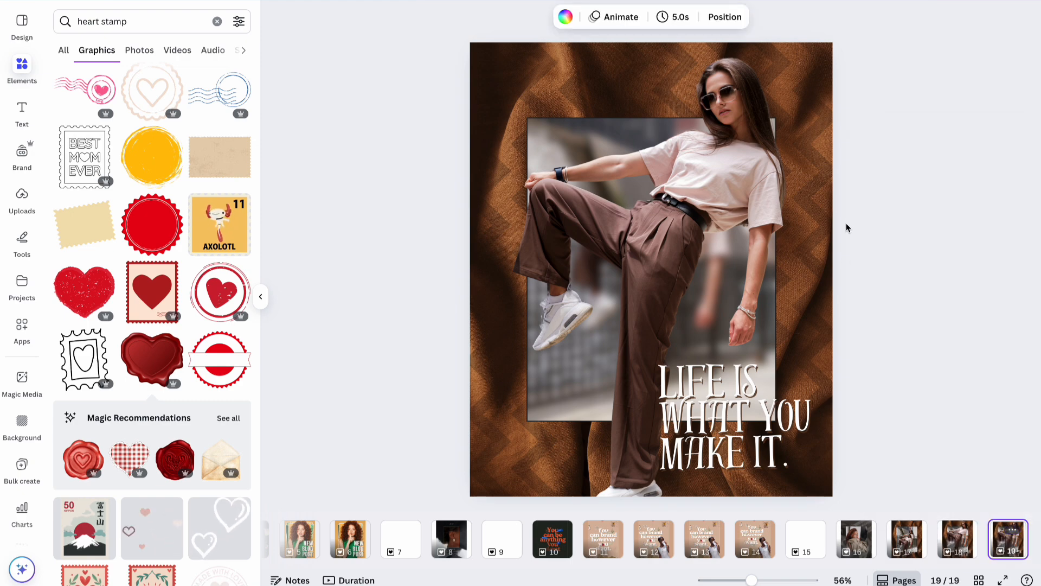
pyautogui.click(732, 424)
pyautogui.moveTo(691, 412); pyautogui.dragTo(518, 354)
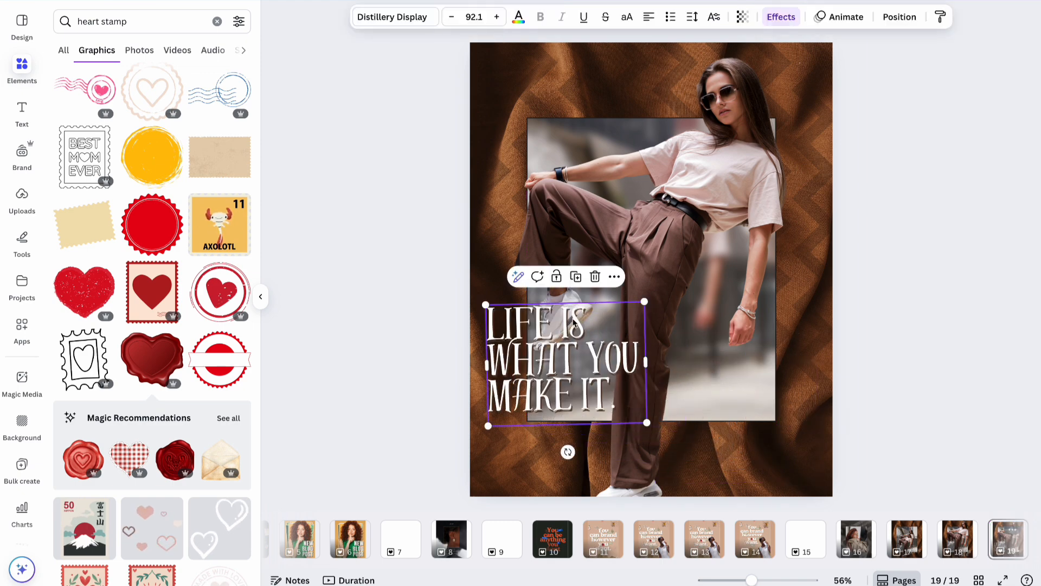
# Delete the cut-out woman photo, leaving the blurred framed photo behind.
pyautogui.click(616, 142)
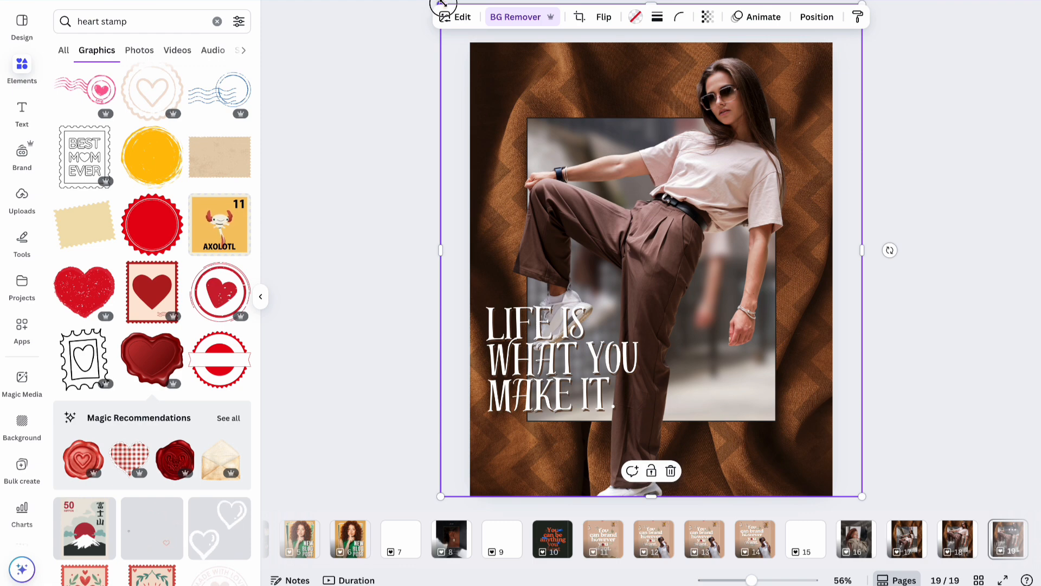
pyautogui.moveTo(441, 4); pyautogui.dragTo(667, 235)
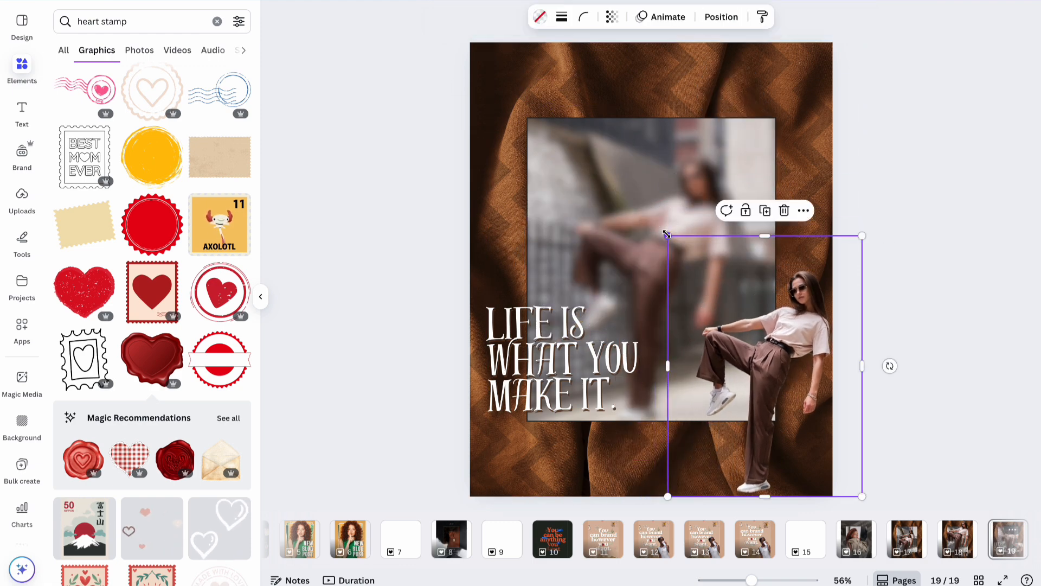
pyautogui.moveTo(782, 329); pyautogui.dragTo(782, 349)
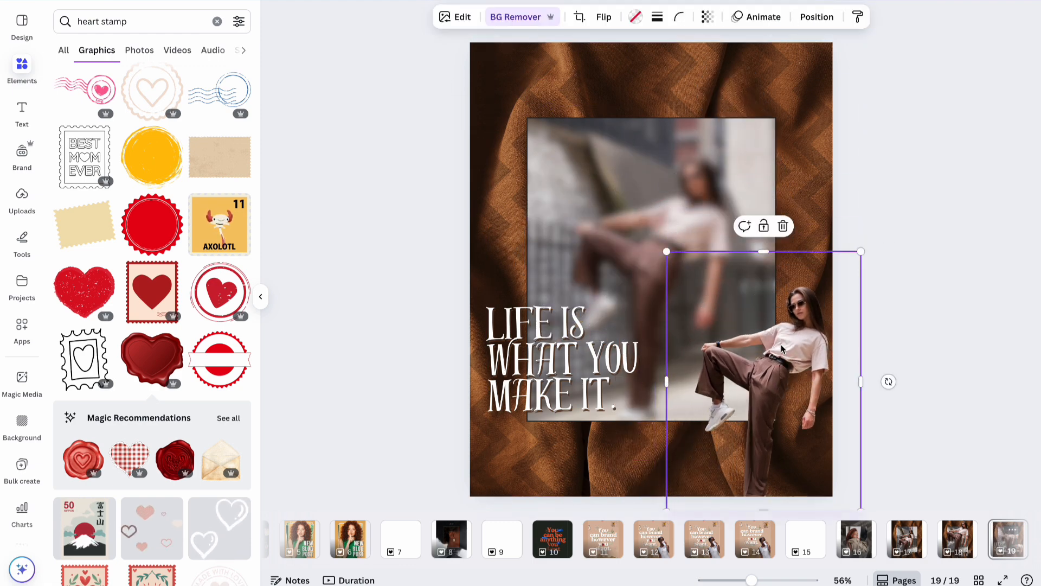
pyautogui.press('Delete')
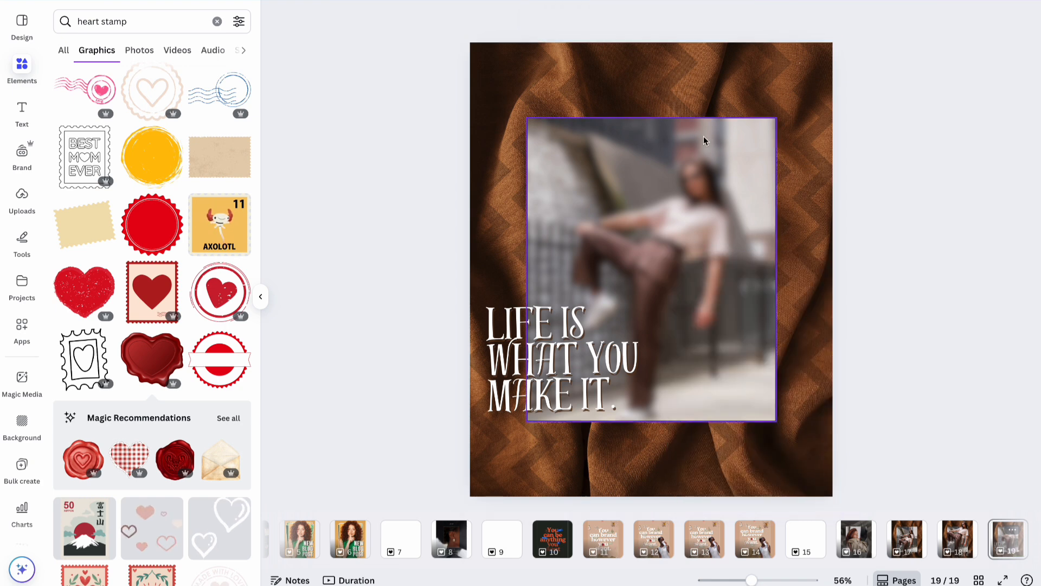
# Replace the framed blurred photo with a beige cloud photo from a 'brown' Photos search.
pyautogui.click(670, 198)
pyautogui.tripleClick(146, 24)
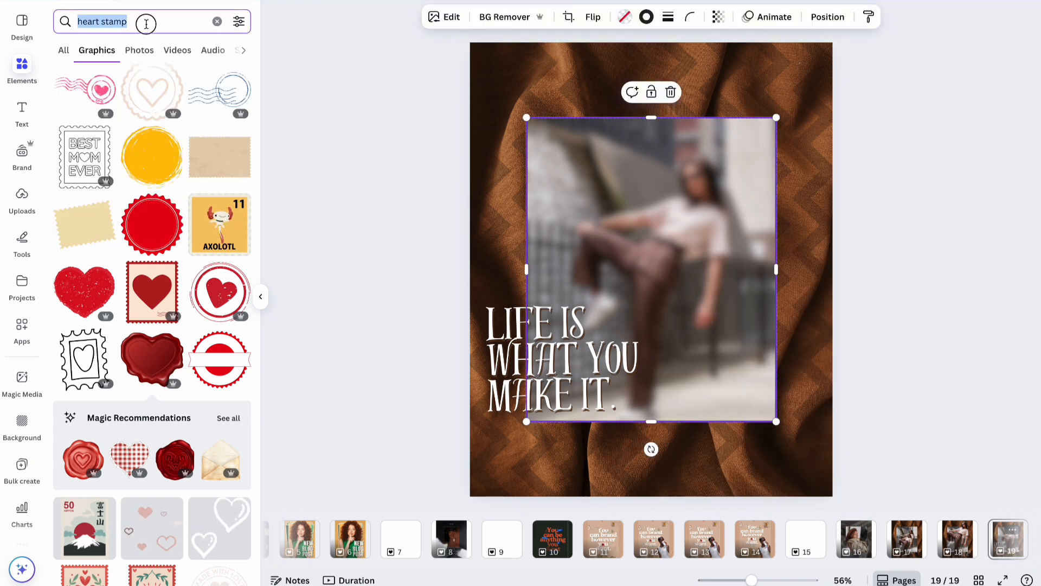
pyautogui.write('brown')
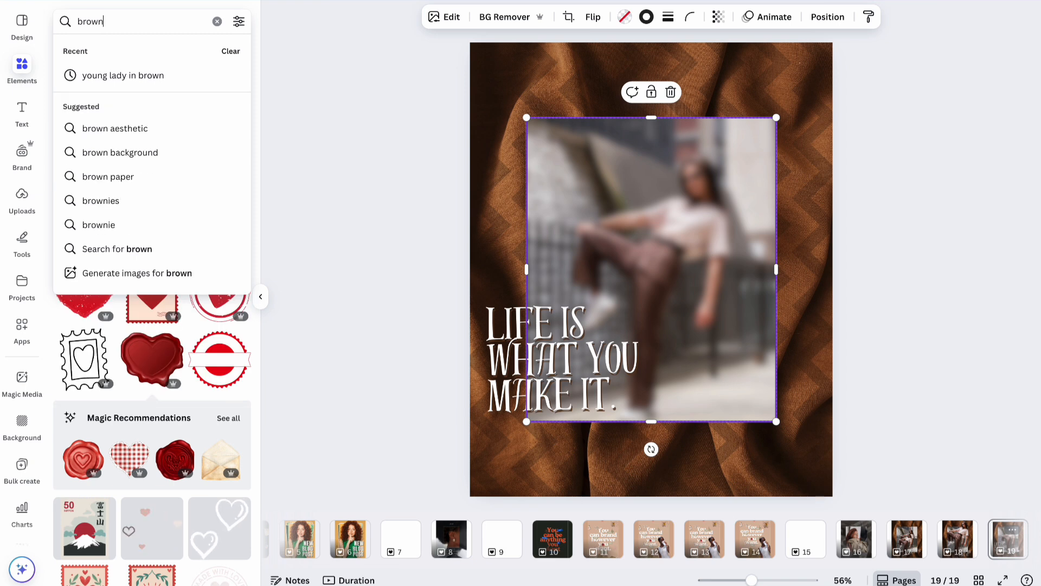
pyautogui.press('Return')
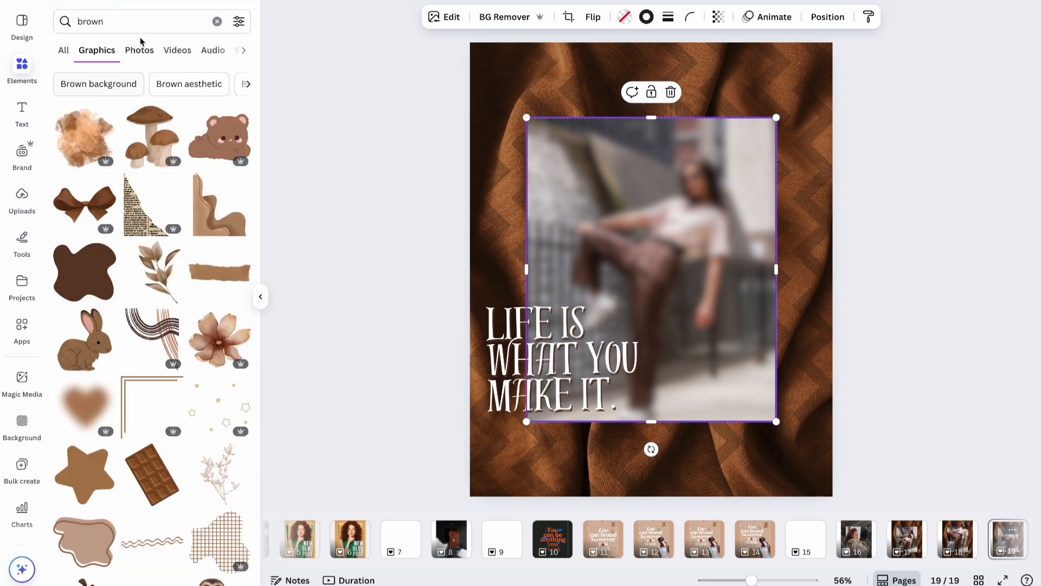
pyautogui.click(140, 50)
pyautogui.scroll(-3, 130, 324)
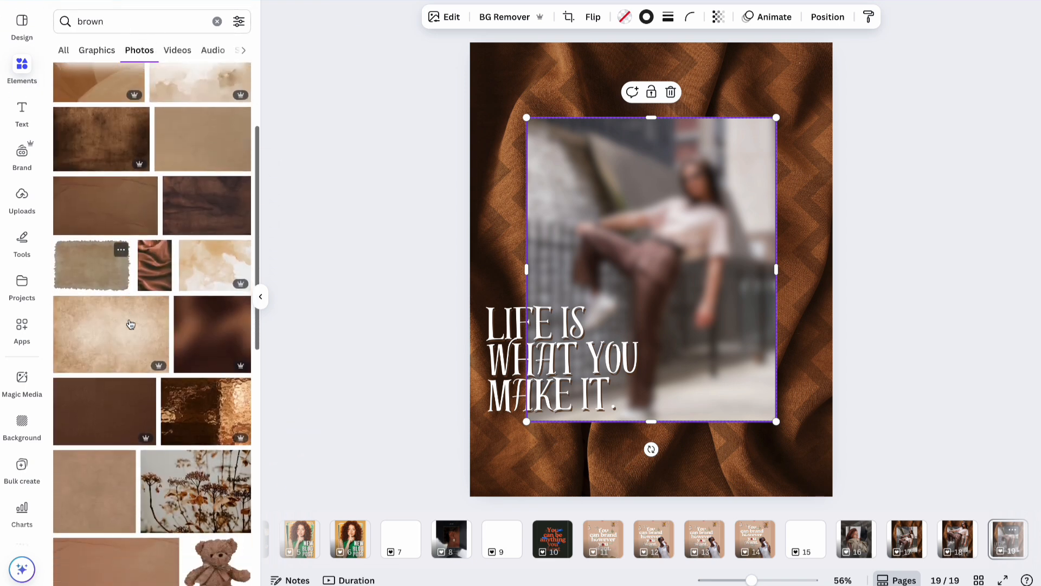
pyautogui.scroll(2, 130, 324)
pyautogui.moveTo(196, 157); pyautogui.dragTo(566, 180)
pyautogui.click(961, 180)
# Set the beige cloud photo's transparency to 70.
pyautogui.click(720, 255)
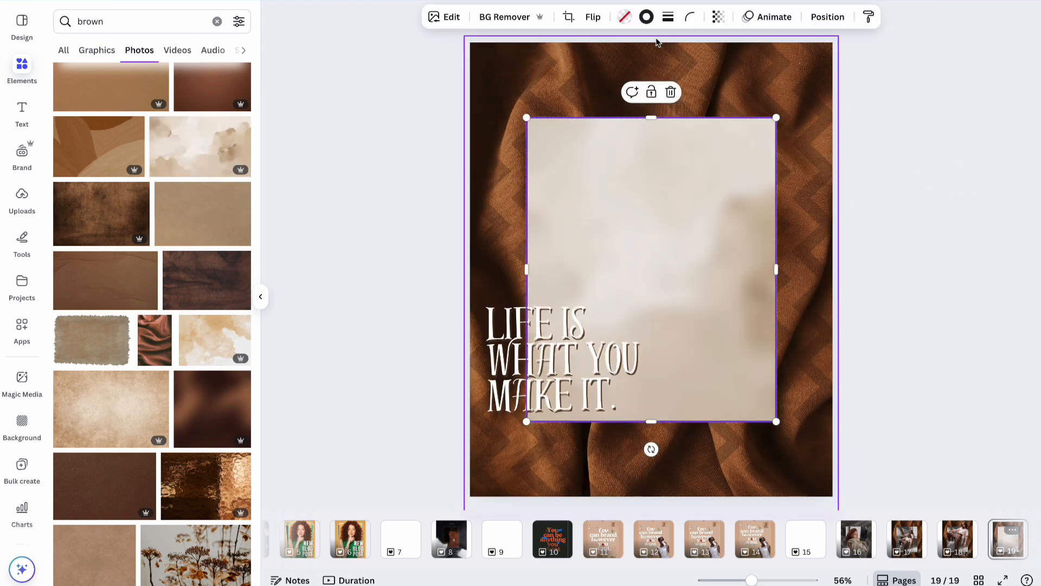
pyautogui.click(717, 17)
pyautogui.moveTo(741, 73); pyautogui.dragTo(719, 74)
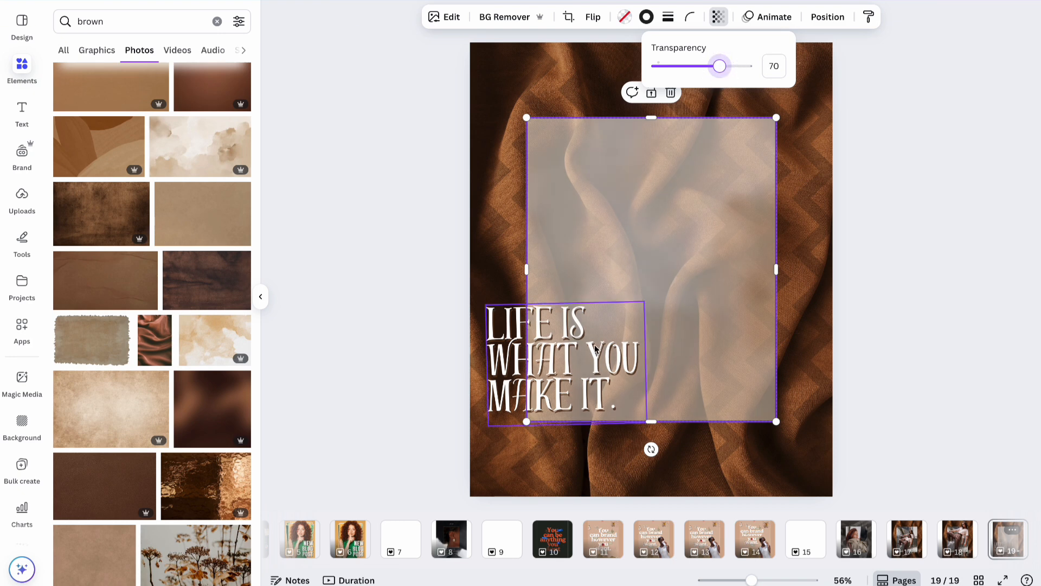
pyautogui.click(574, 359)
# Change the quote font to Playfair Display and centre-align it.
pyautogui.click(410, 18)
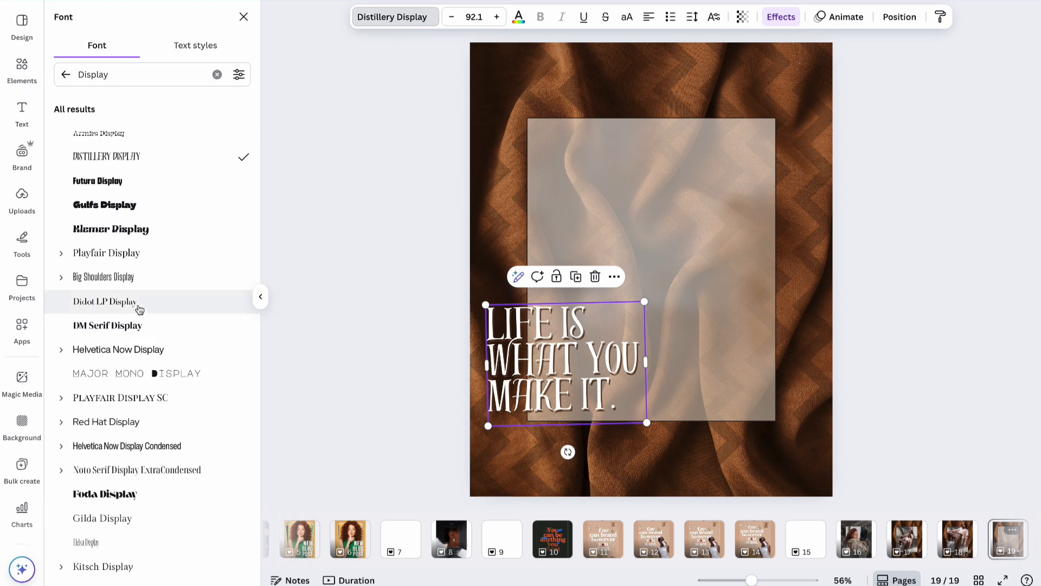
pyautogui.click(140, 253)
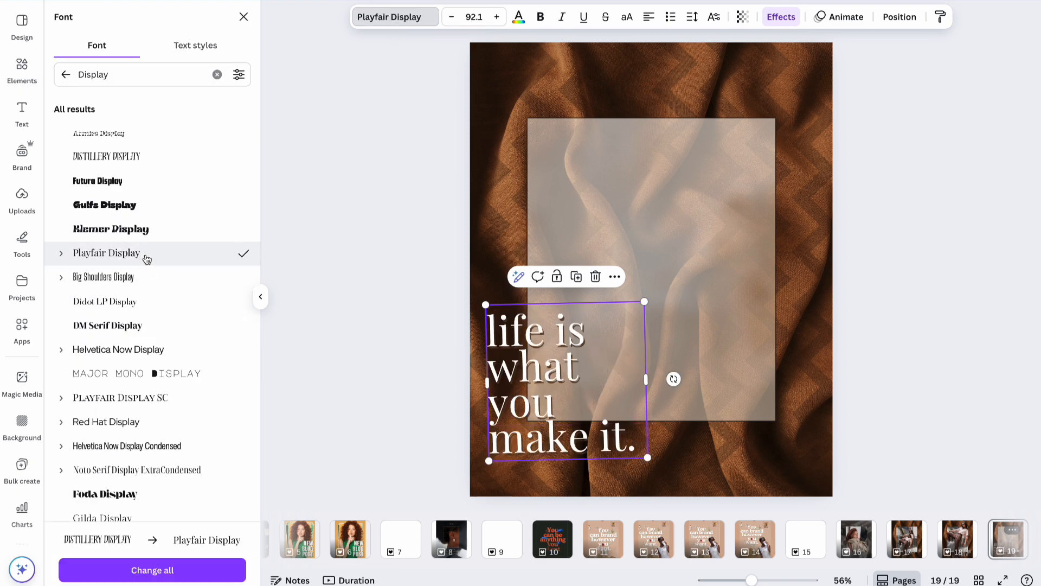
pyautogui.click(653, 17)
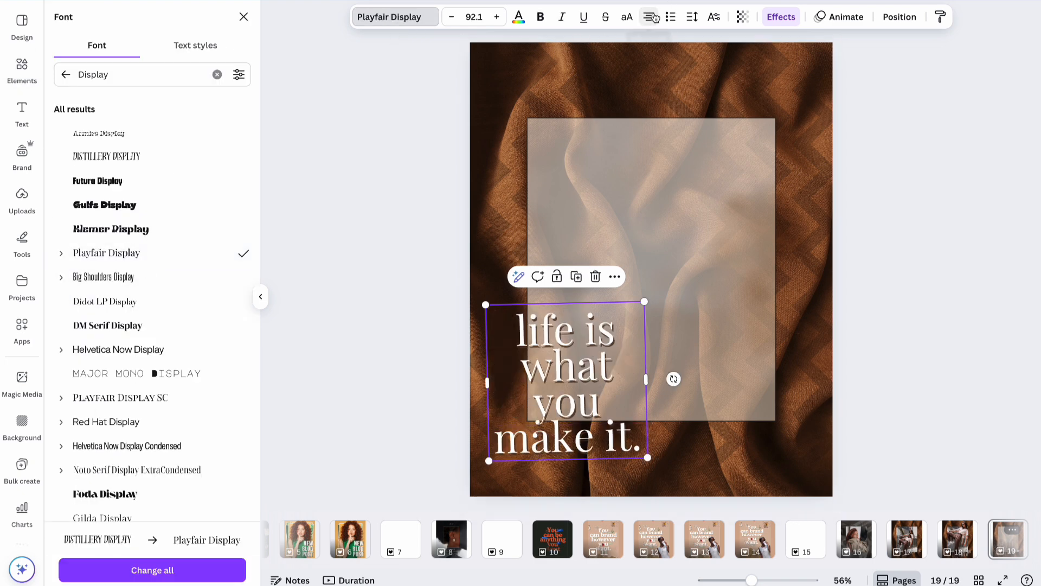
# Reduce the quote's font size to 62.1 so it fits on two lines.
pyautogui.click(498, 18)
pyautogui.click(498, 18)
pyautogui.click(498, 18)
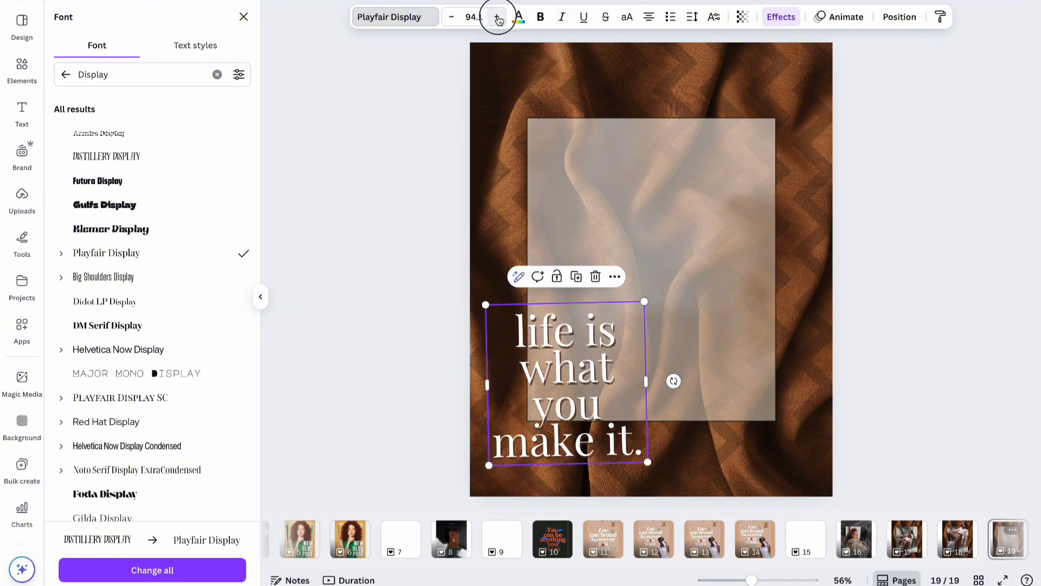
pyautogui.click(498, 18)
pyautogui.click(498, 17)
pyautogui.click(498, 18)
pyautogui.click(459, 19)
pyautogui.click(459, 21)
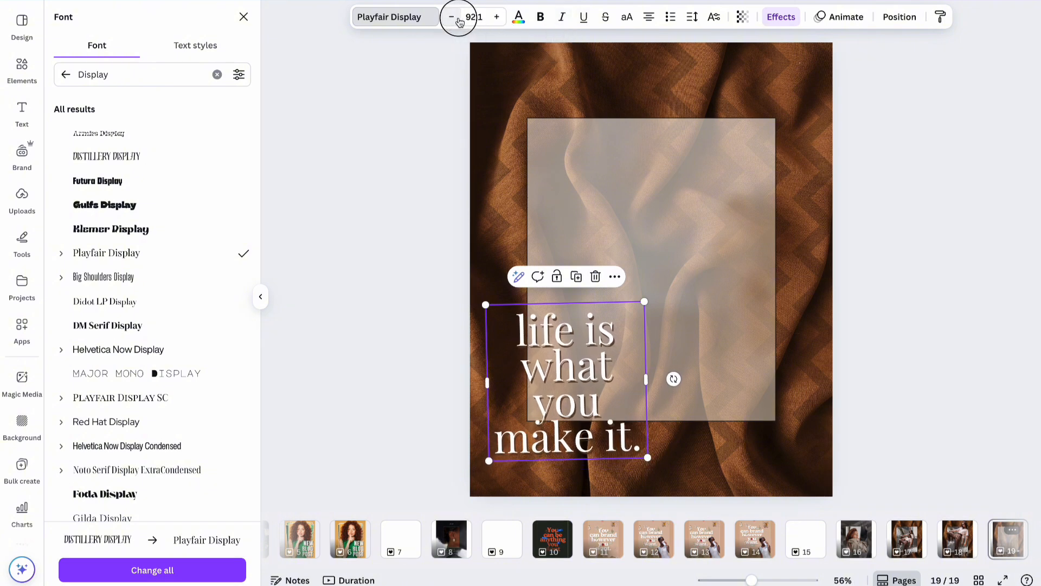
pyautogui.click(459, 21)
pyautogui.click(459, 21)
pyautogui.click(459, 20)
pyautogui.click(459, 21)
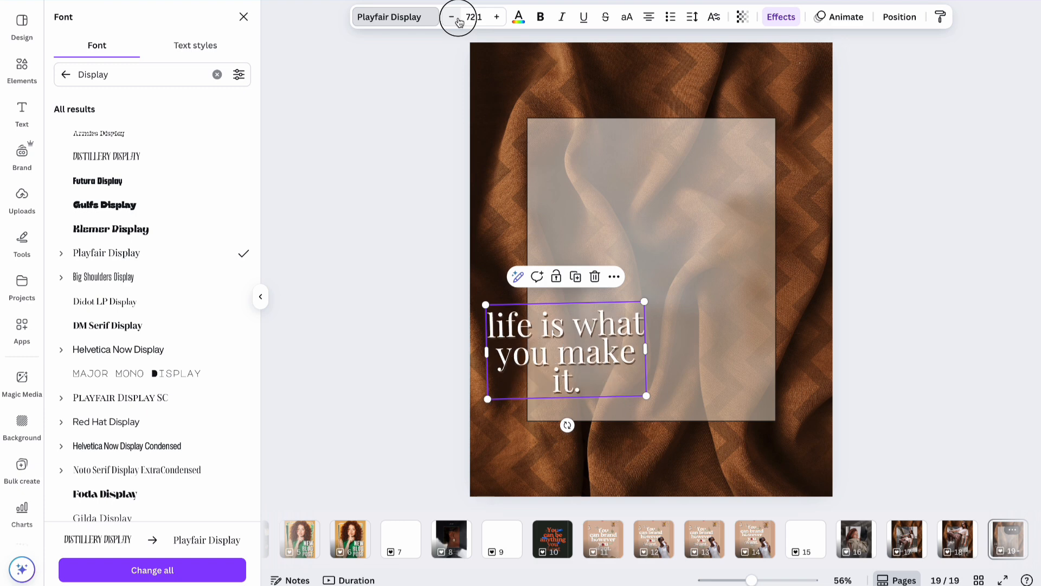
pyautogui.click(459, 21)
pyautogui.click(459, 21)
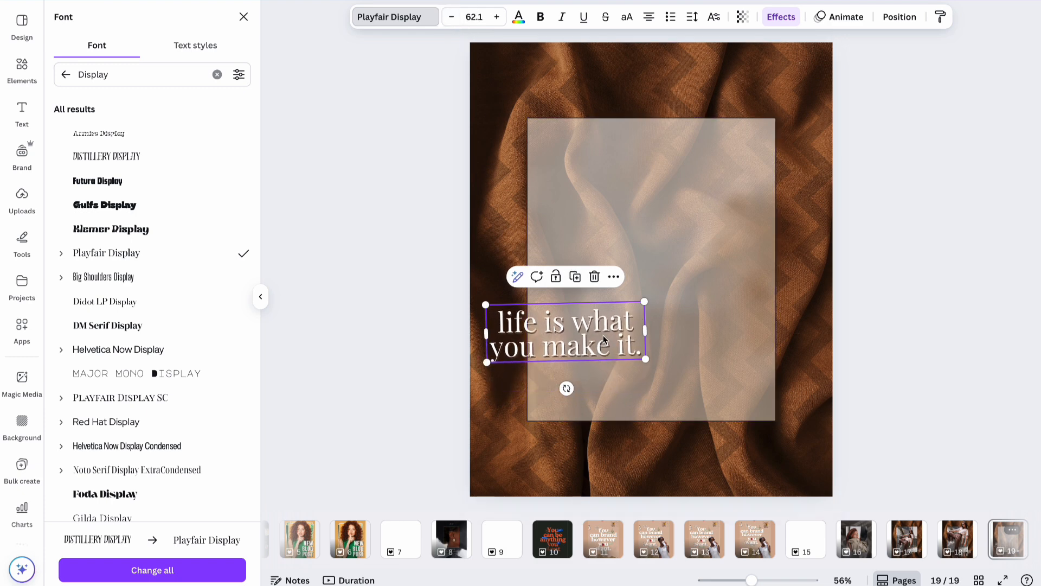
# Change the quote's first letter to a capital 'L'.
pyautogui.doubleClick(505, 324)
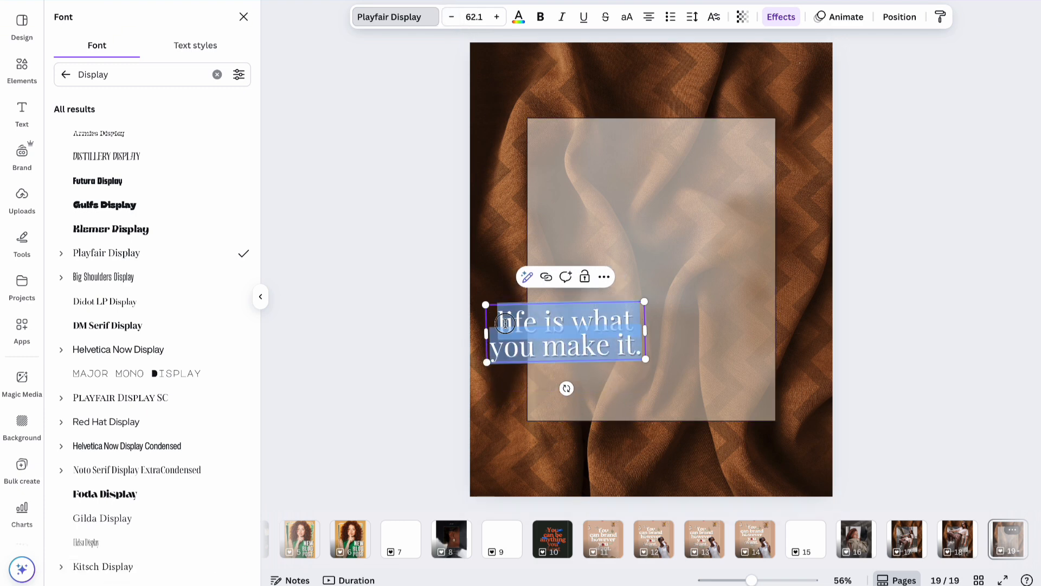
pyautogui.click(505, 324)
pyautogui.press('BackSpace')
pyautogui.write('L')
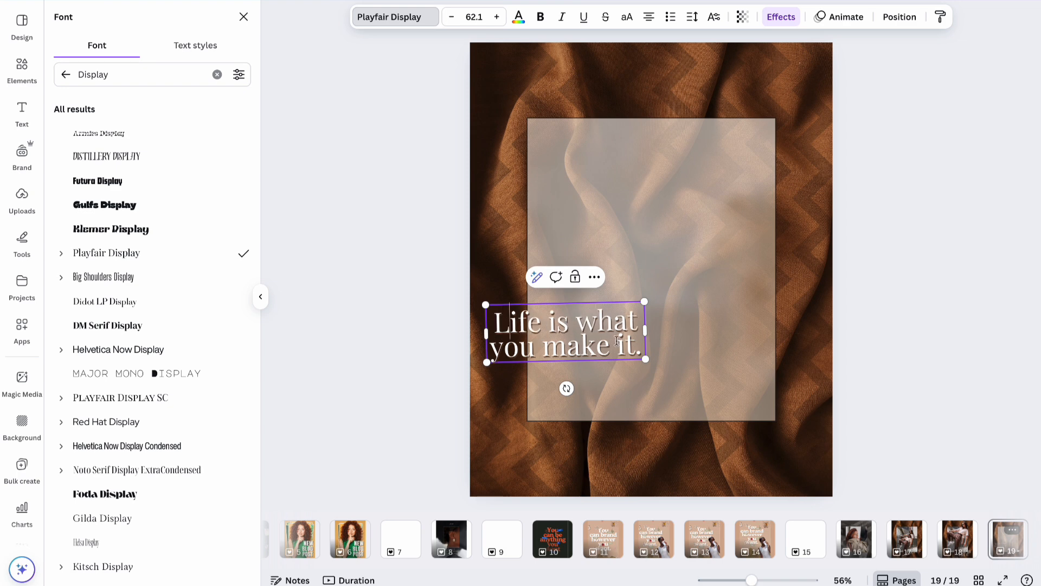
# Add a new line reading 'So enjoy your life while you still can. Don't waste a moment.'.
pyautogui.click(641, 351)
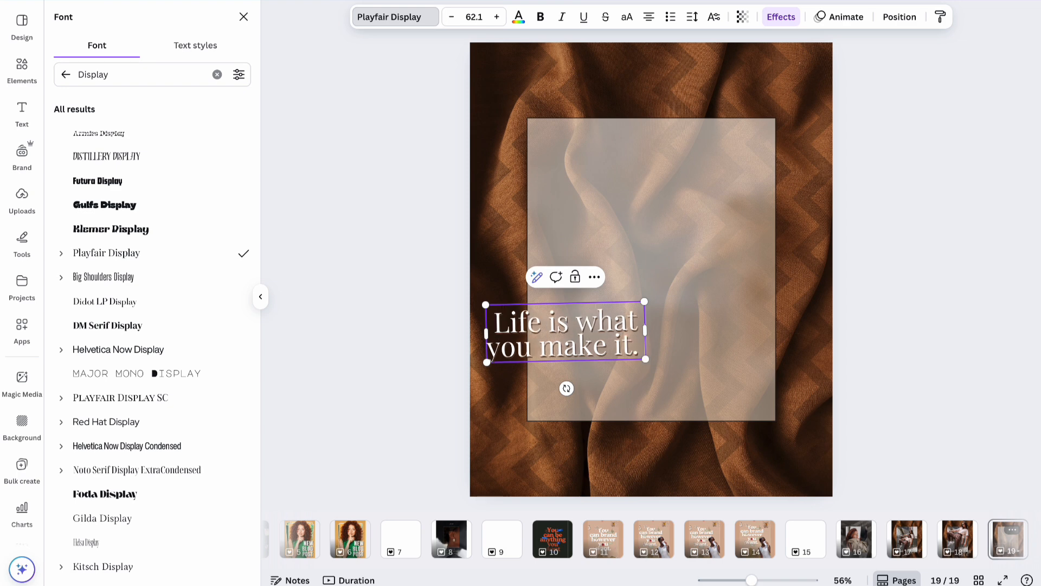
pyautogui.press('Return')
pyautogui.write('SO enjy')
pyautogui.press('BackSpace')
pyautogui.press('BackSpace')
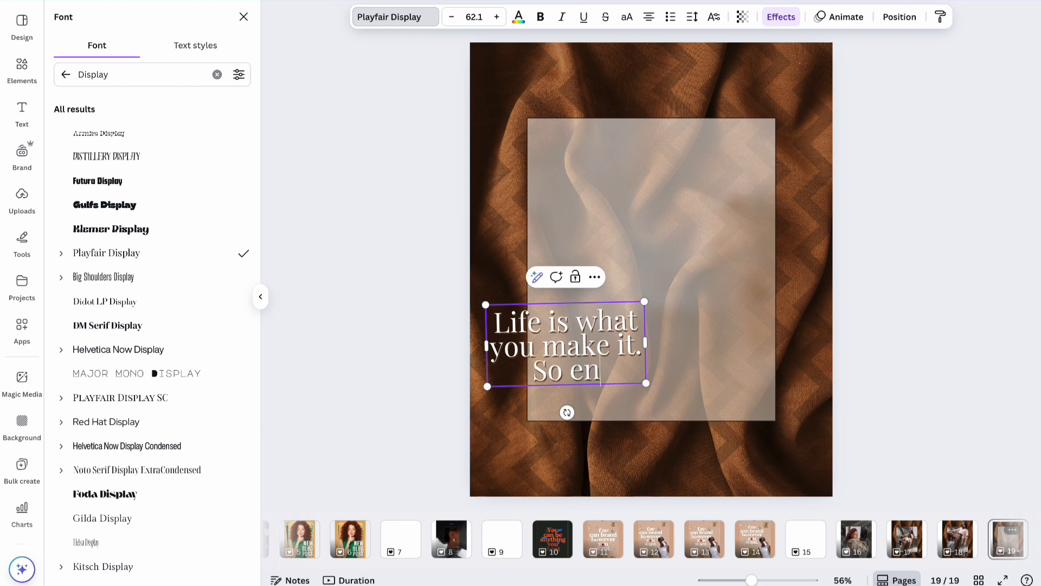
pyautogui.write('joy your life wh')
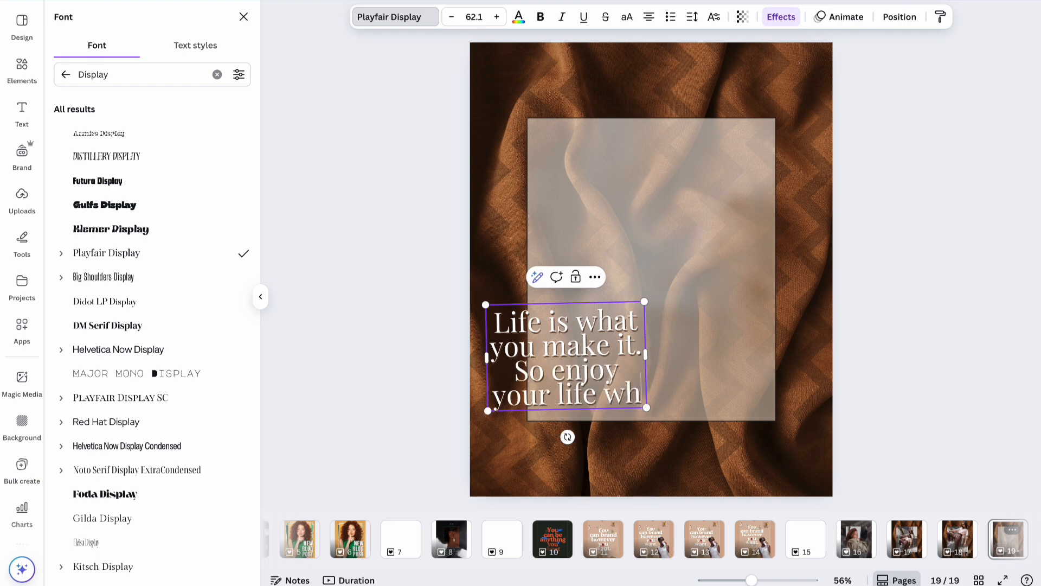
pyautogui.write('ile you still')
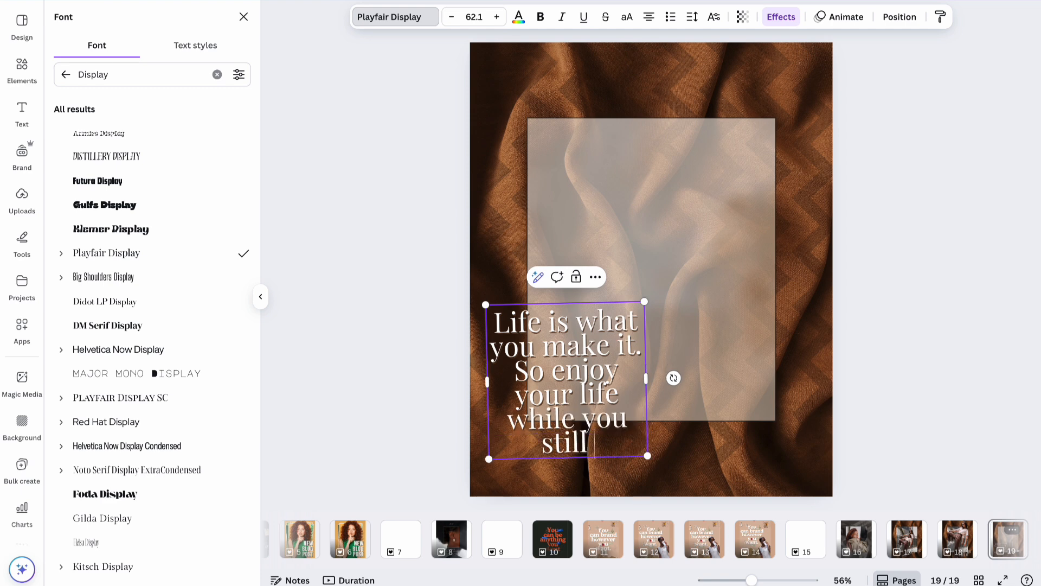
pyautogui.write(" can. DOn't wa")
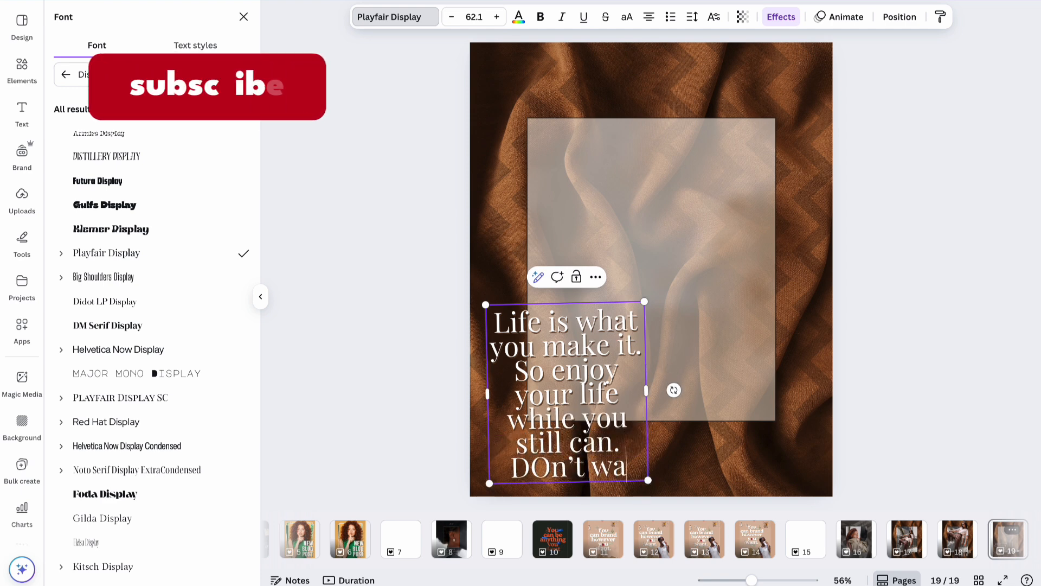
pyautogui.write('ste a moment.')
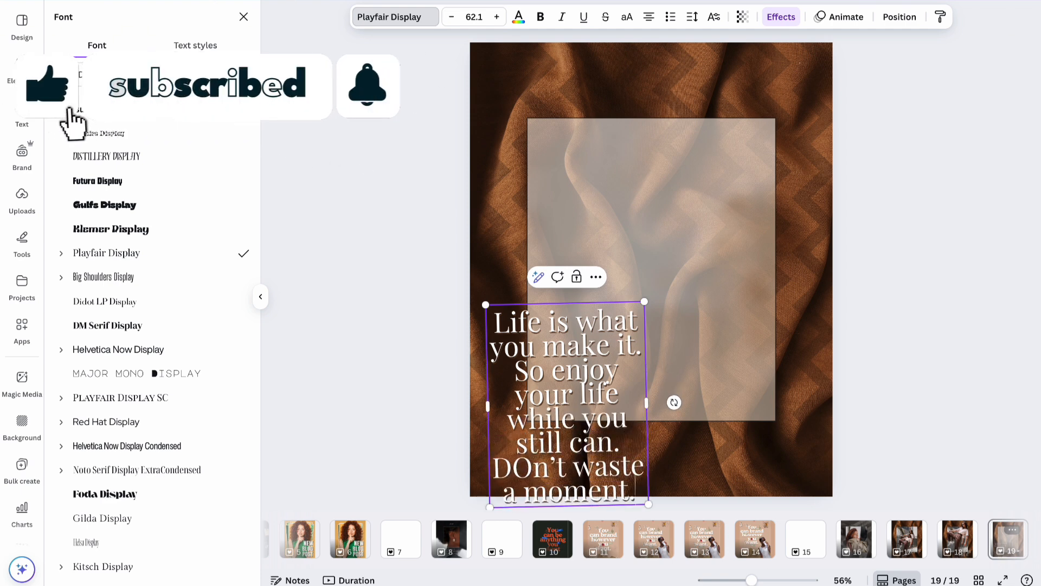
pyautogui.click(532, 468)
pyautogui.press('BackSpace')
pyautogui.write('o')
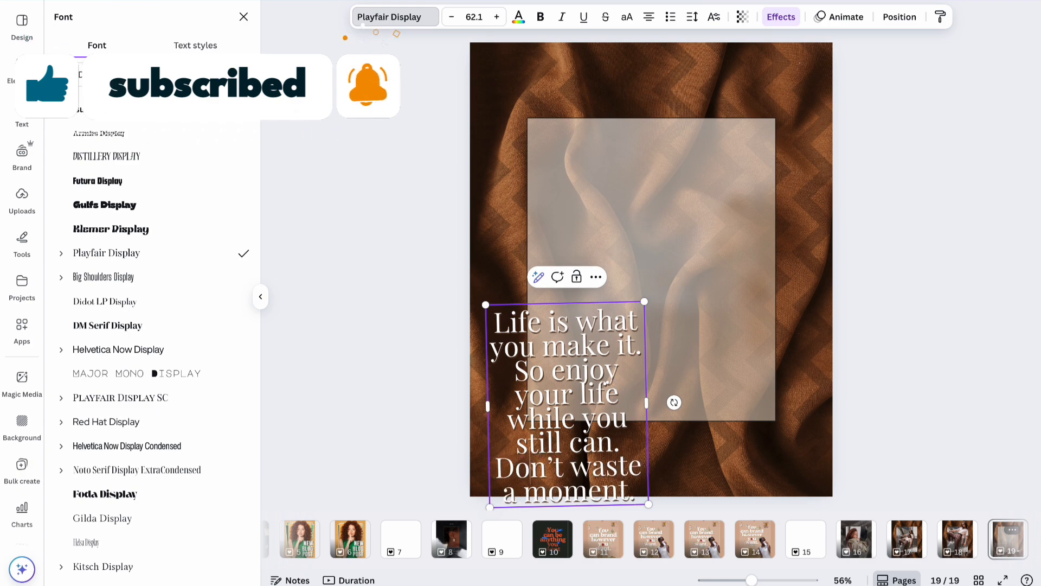
# Widen the quote box so it wraps into five lines and rotate it back level.
pyautogui.moveTo(647, 404); pyautogui.dragTo(729, 400)
pyautogui.moveTo(765, 365)
pyautogui.mouseDown()
pyautogui.moveTo(753, 363)
pyautogui.moveTo(757, 371)
pyautogui.mouseUp()
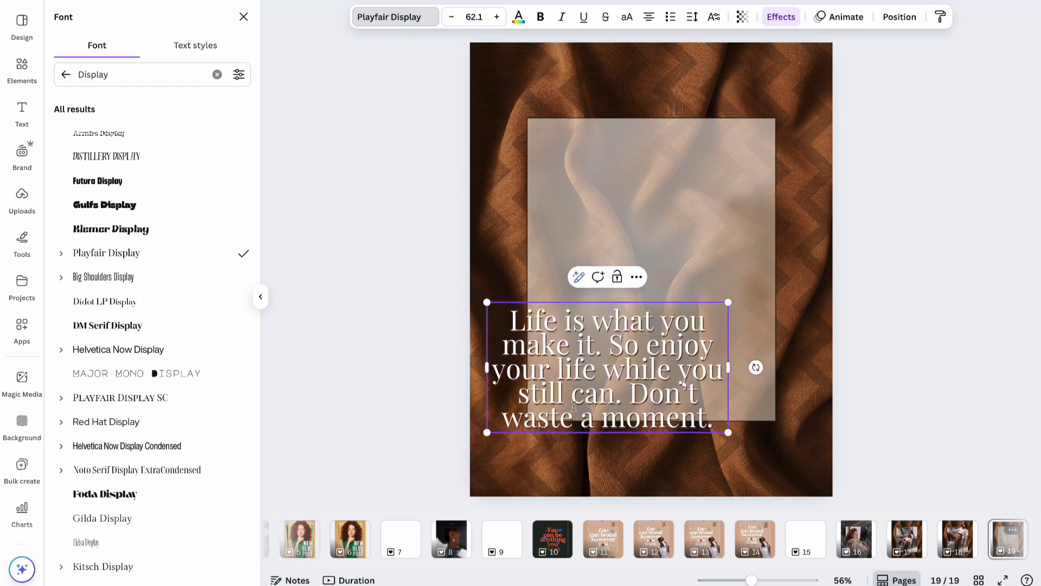
pyautogui.moveTo(574, 396); pyautogui.dragTo(802, 259)
pyautogui.click(882, 247)
# Shrink the quote text to size 45.5 and centre it on the translucent panel.
pyautogui.click(882, 248)
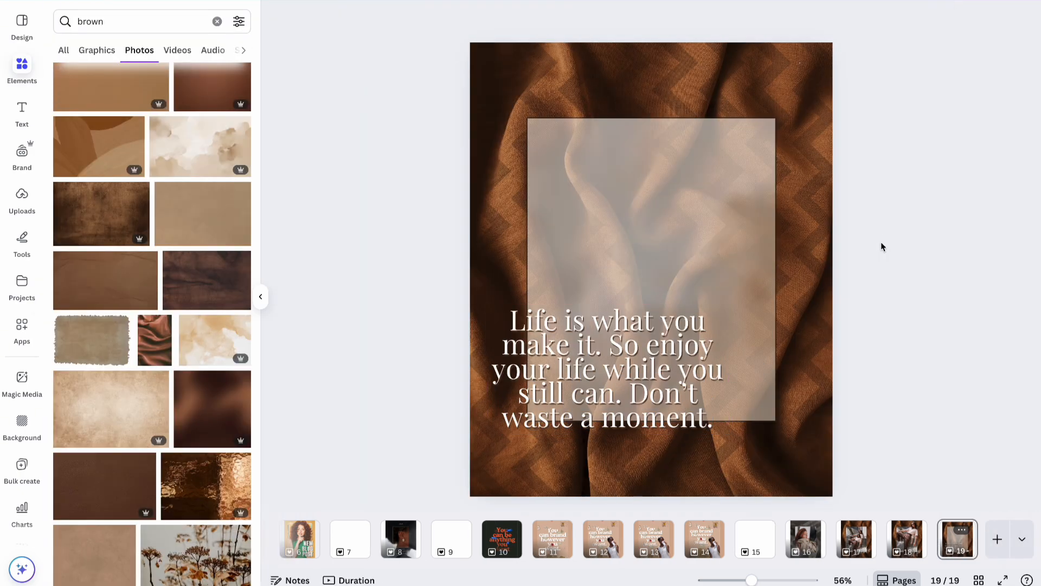
pyautogui.click(562, 345)
pyautogui.moveTo(486, 437); pyautogui.dragTo(547, 387)
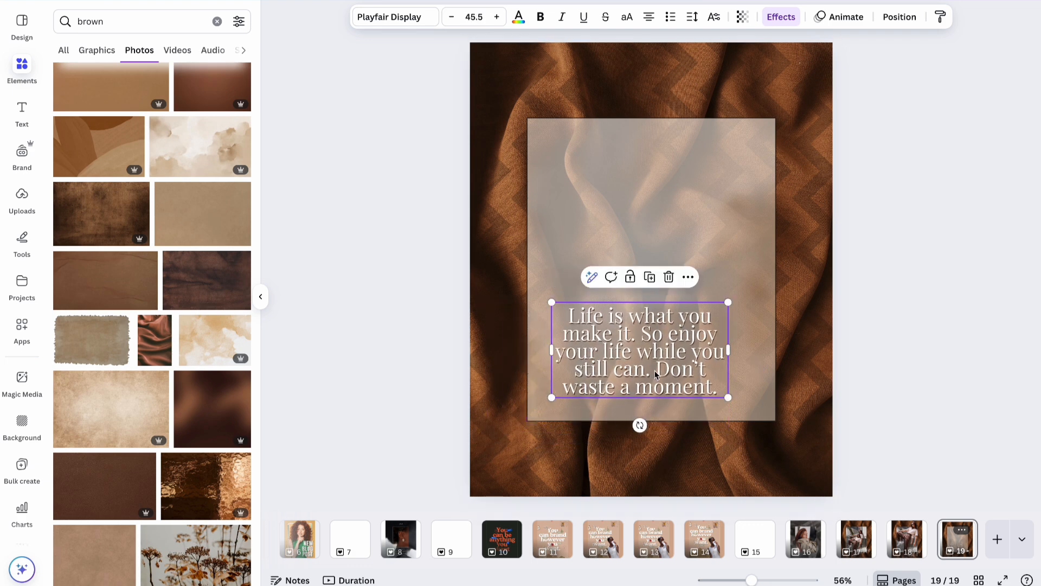
pyautogui.moveTo(655, 375); pyautogui.dragTo(670, 296)
pyautogui.click(929, 259)
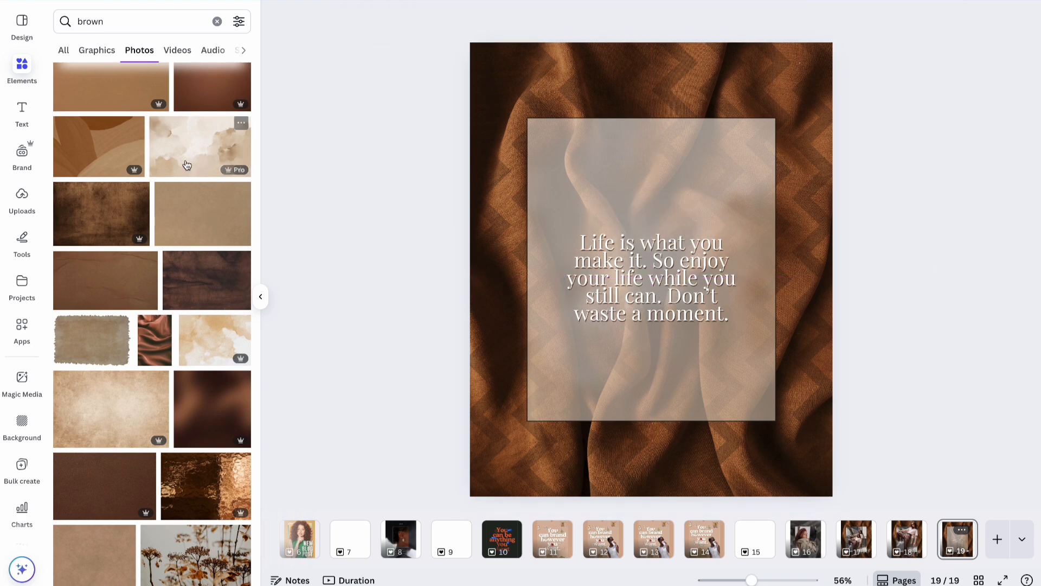
# Search Elements for 'quote' and show the Graphics results.
pyautogui.click(130, 18)
pyautogui.press('Return')
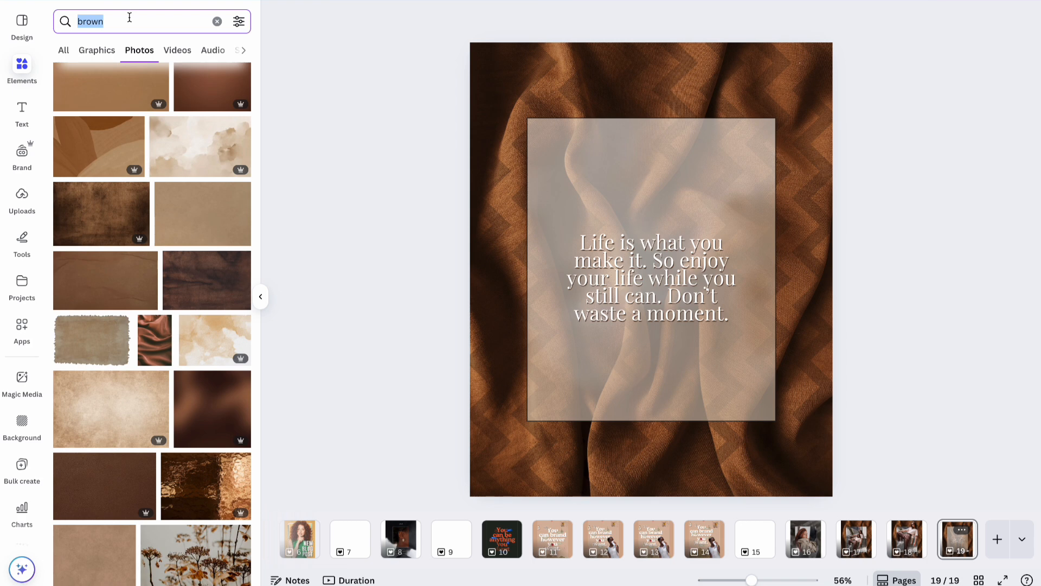
pyautogui.write('quote')
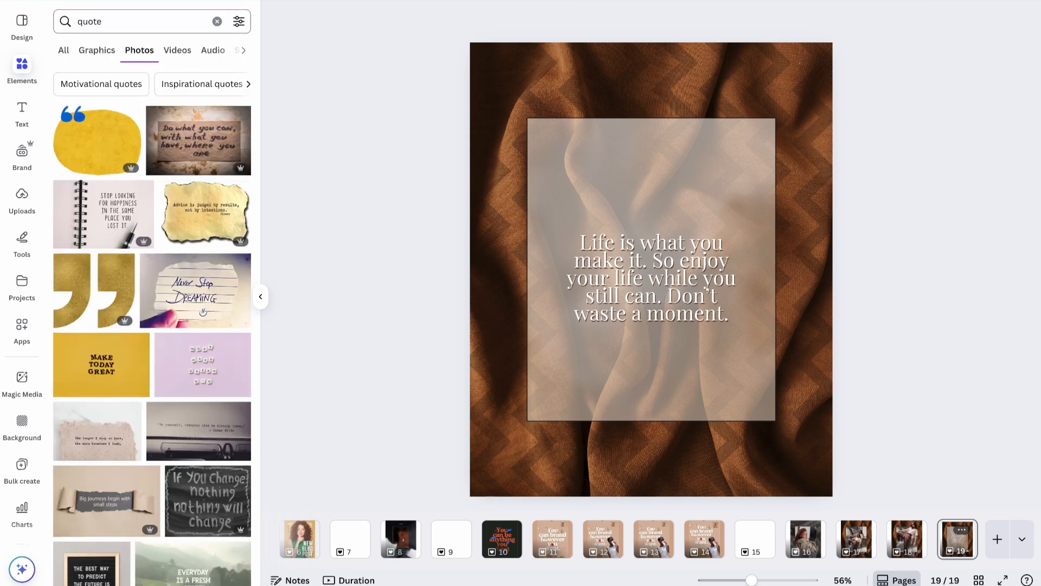
pyautogui.click(97, 50)
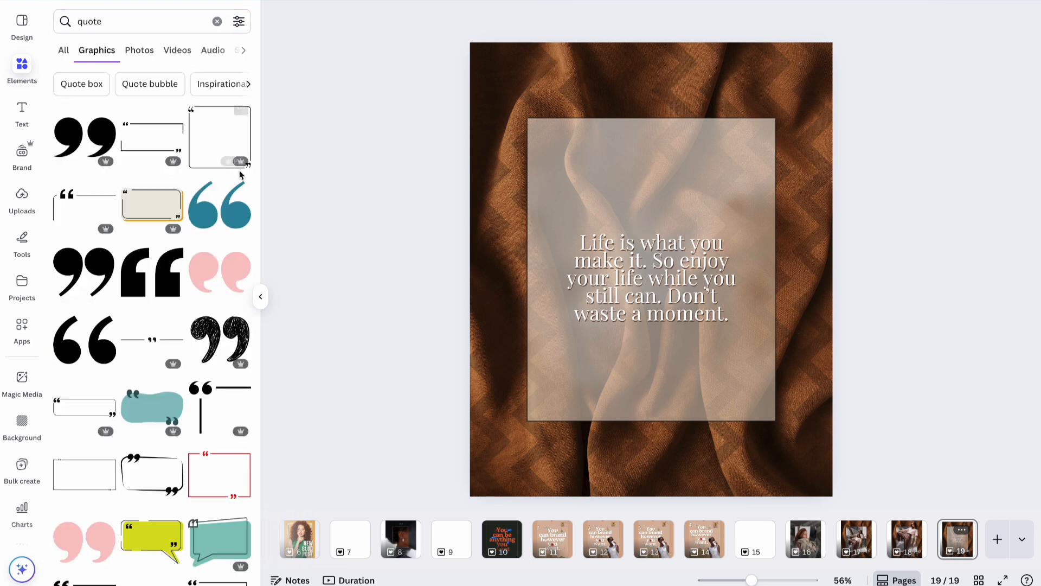
# Add the quotation-mark graphic, shrink it, and colour it medium brown.
pyautogui.click(168, 279)
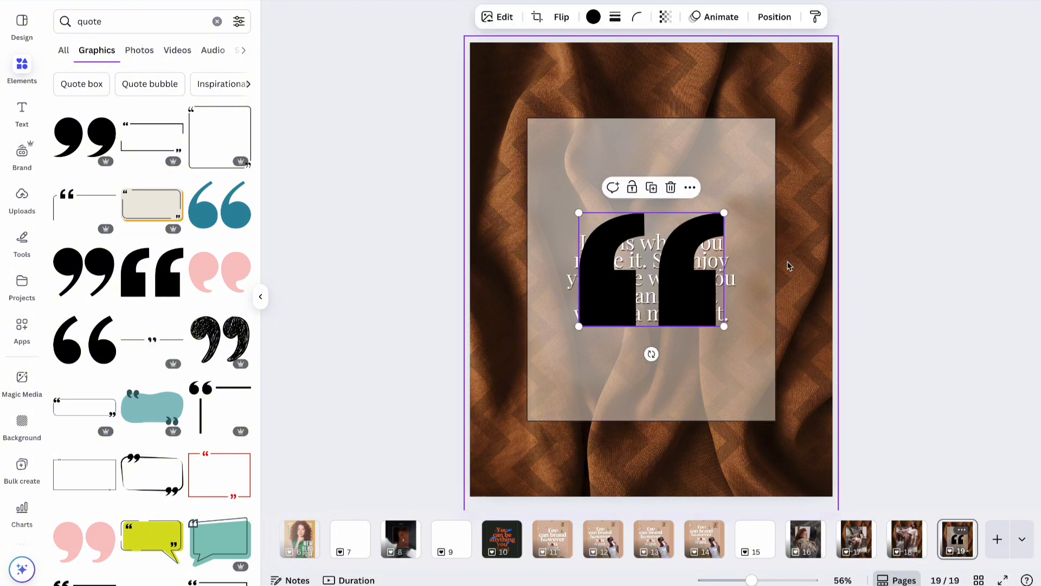
pyautogui.moveTo(578, 326); pyautogui.dragTo(656, 238)
pyautogui.click(593, 17)
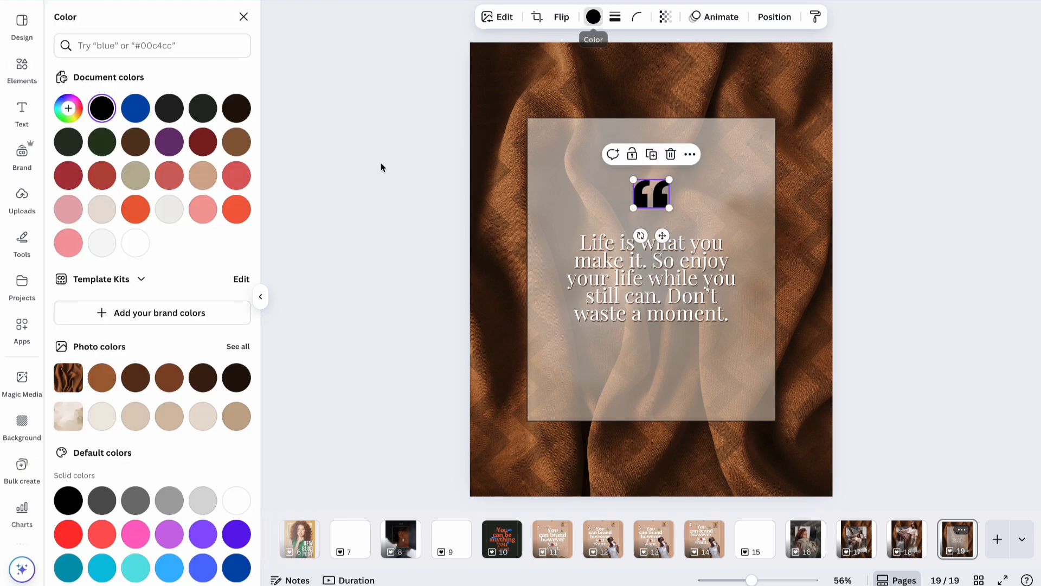
pyautogui.click(206, 384)
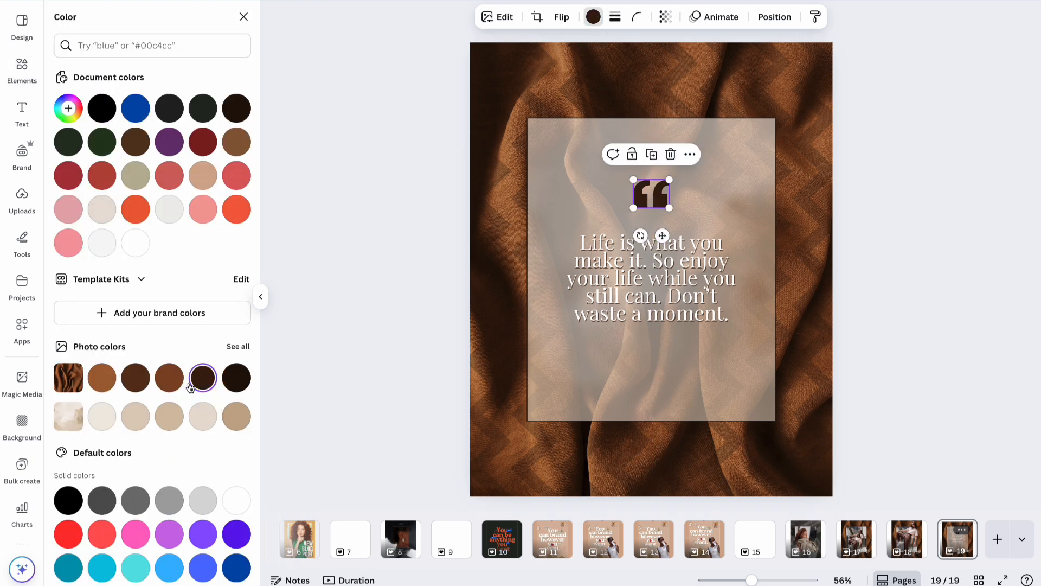
pyautogui.click(168, 380)
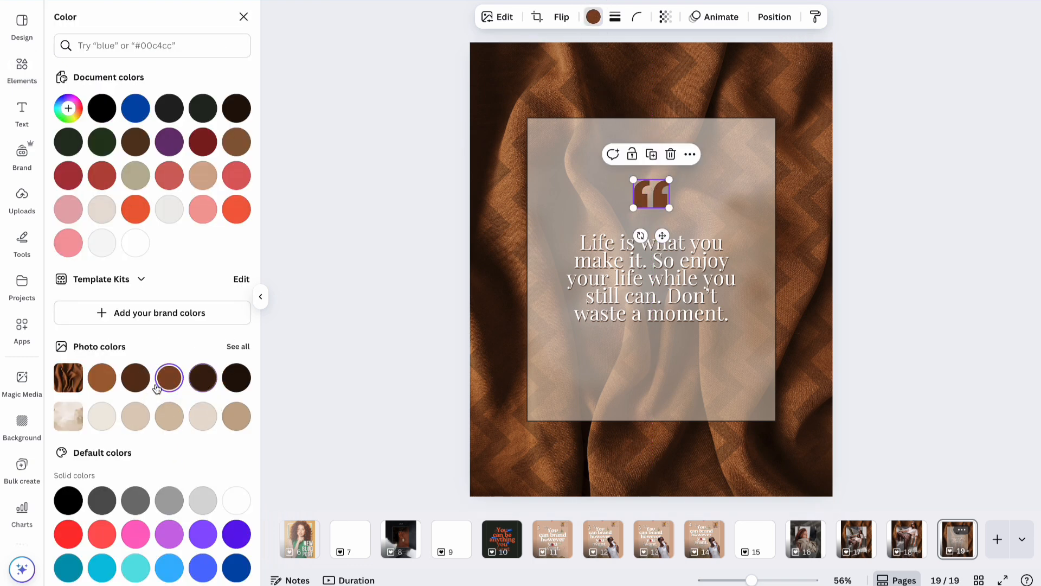
# Centre the quotation mark above the quote text and fade it to about 64 transparency.
pyautogui.click(898, 225)
pyautogui.moveTo(703, 291); pyautogui.dragTo(703, 284)
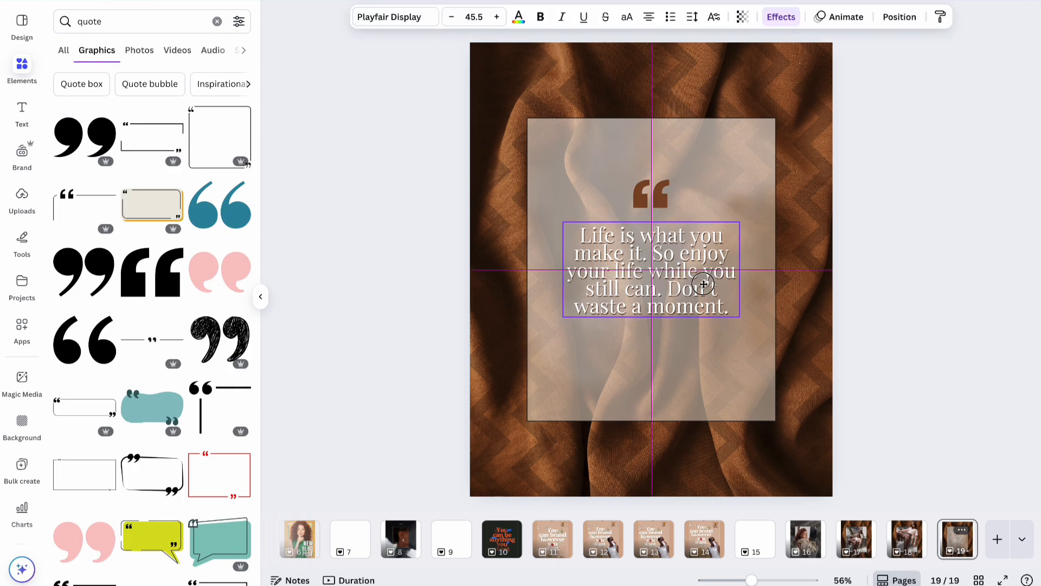
pyautogui.moveTo(651, 184); pyautogui.dragTo(649, 170)
pyautogui.click(665, 16)
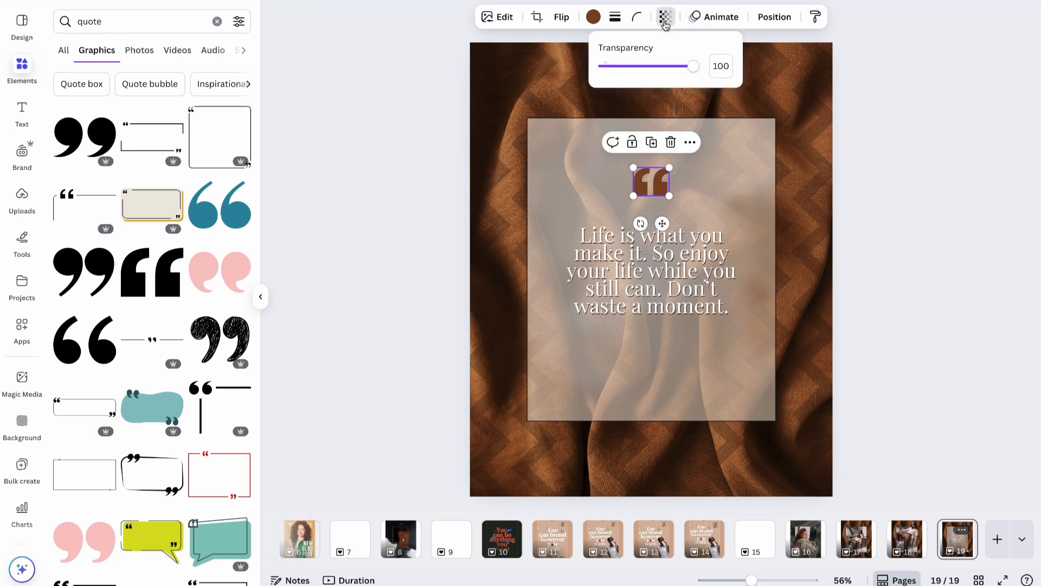
pyautogui.moveTo(694, 66); pyautogui.dragTo(663, 72)
pyautogui.click(949, 193)
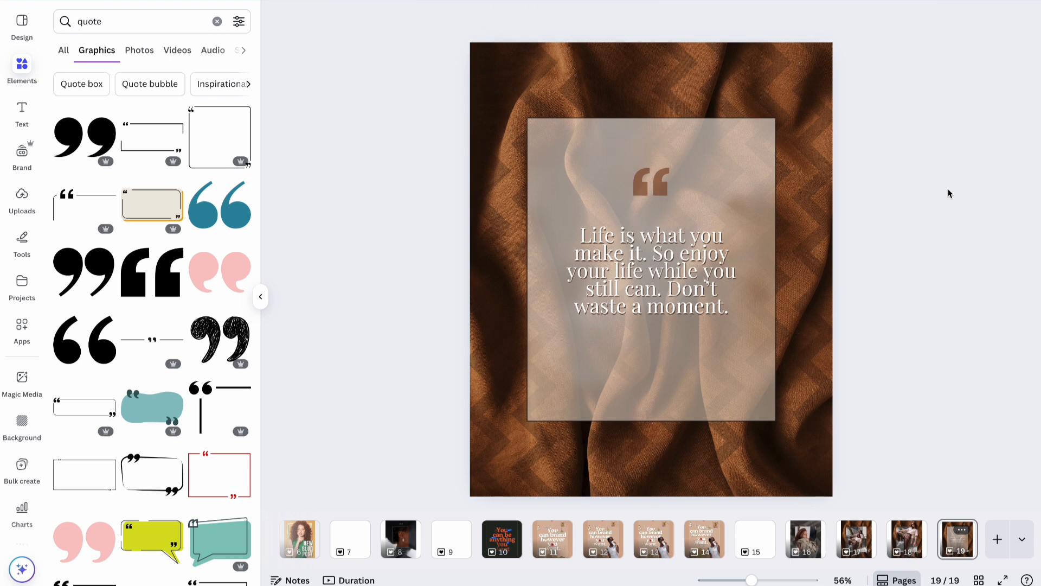
pyautogui.click(678, 278)
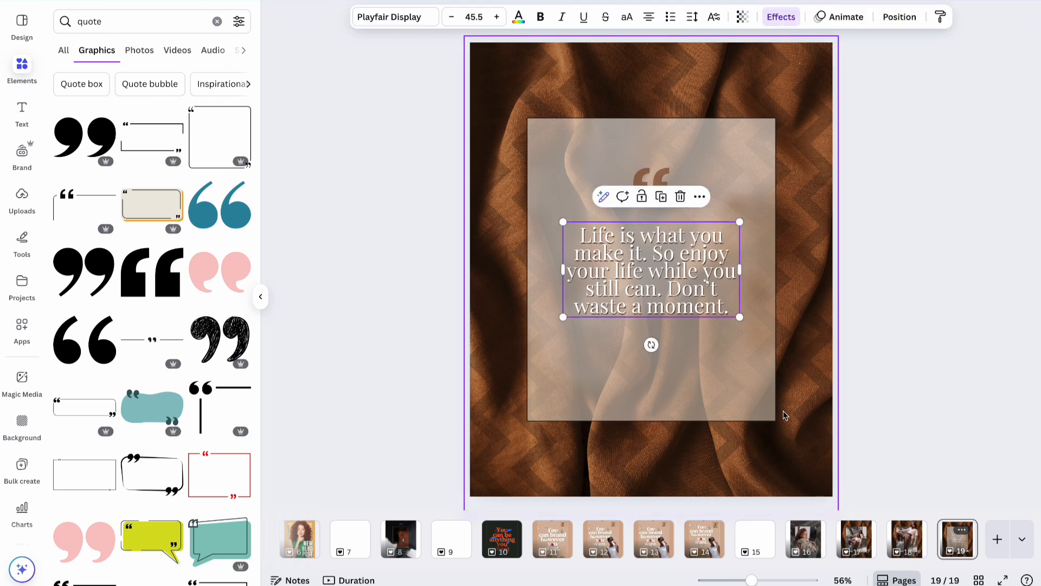
pyautogui.click(956, 540)
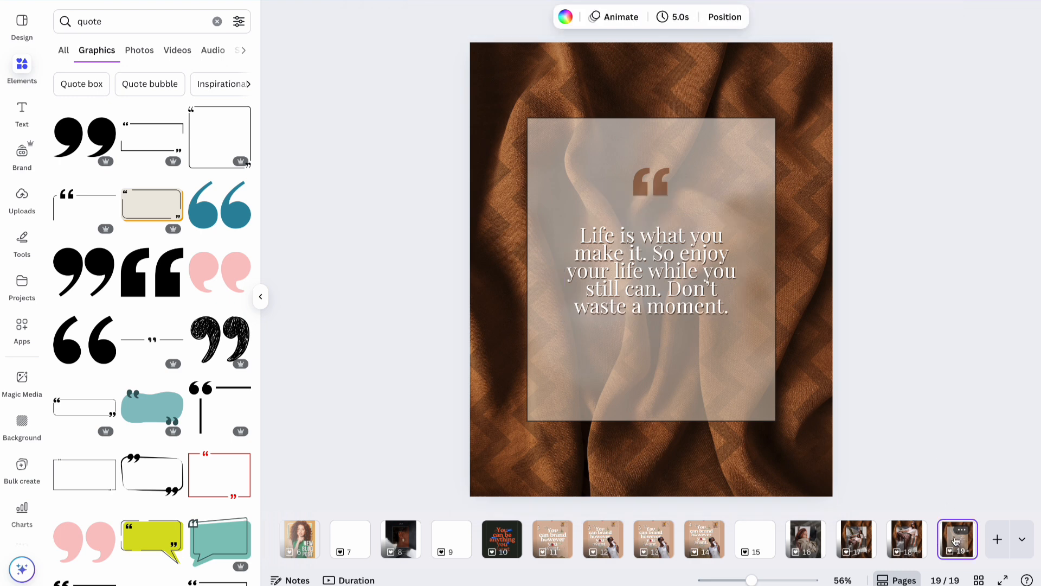
# Duplicate page 19 as page 20 and set the quote text's effect to None.
pyautogui.hotkey('ctrl', 'd')
pyautogui.click(681, 288)
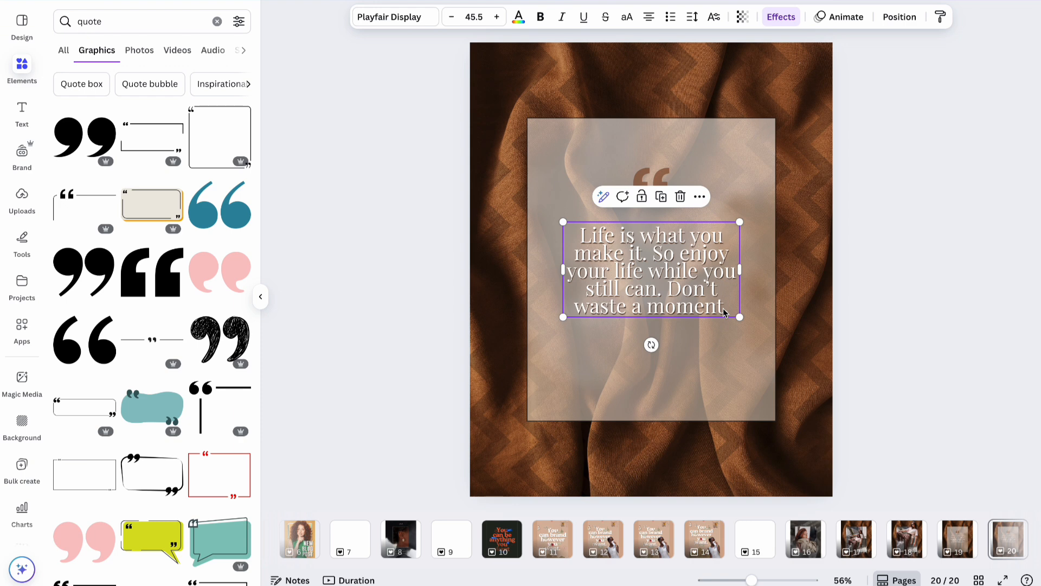
pyautogui.click(778, 21)
pyautogui.click(87, 85)
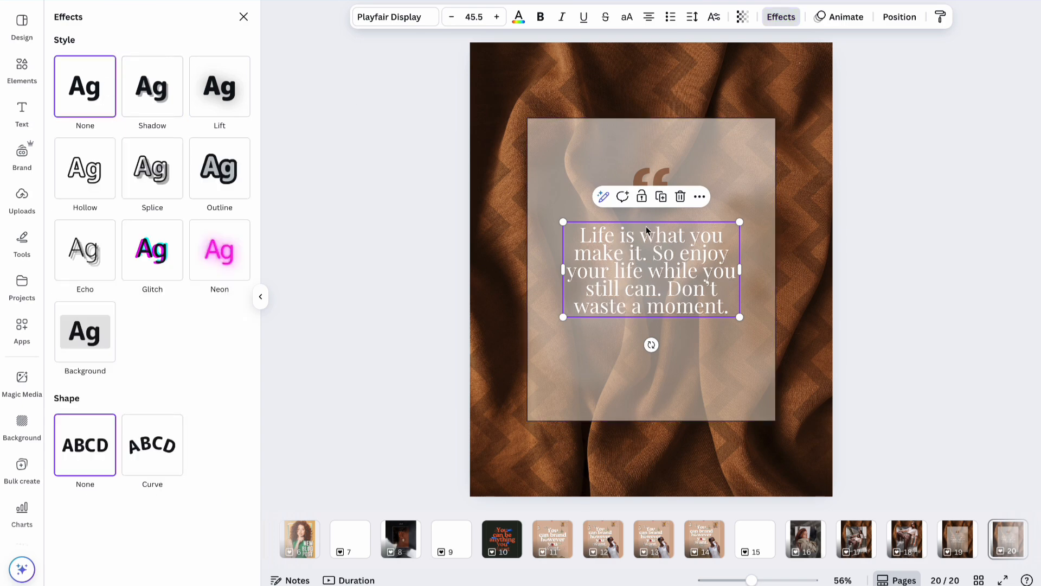
# Recolour the quote text a near-black dark brown.
pyautogui.click(518, 17)
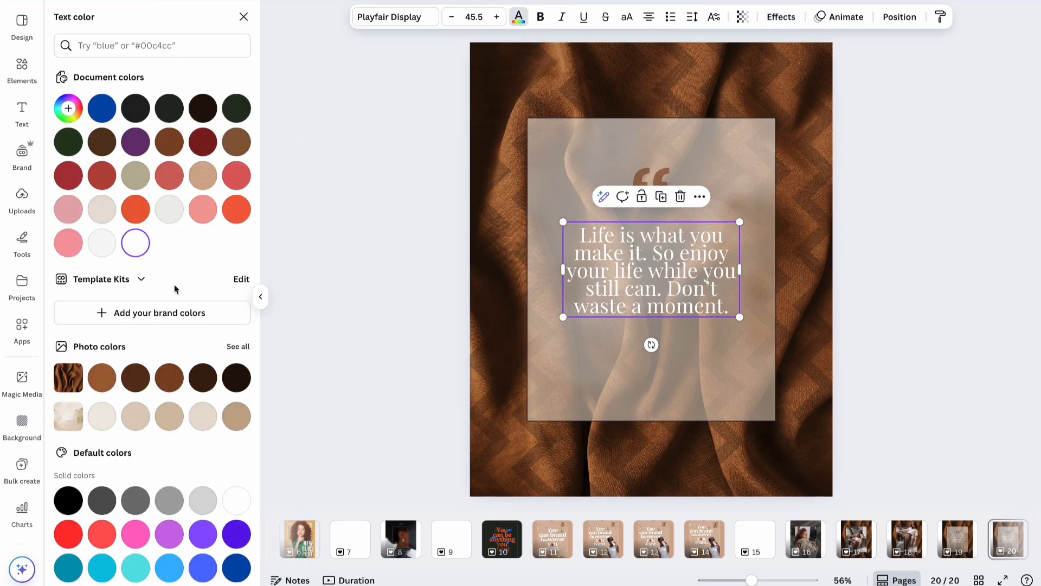
pyautogui.click(170, 382)
pyautogui.click(237, 378)
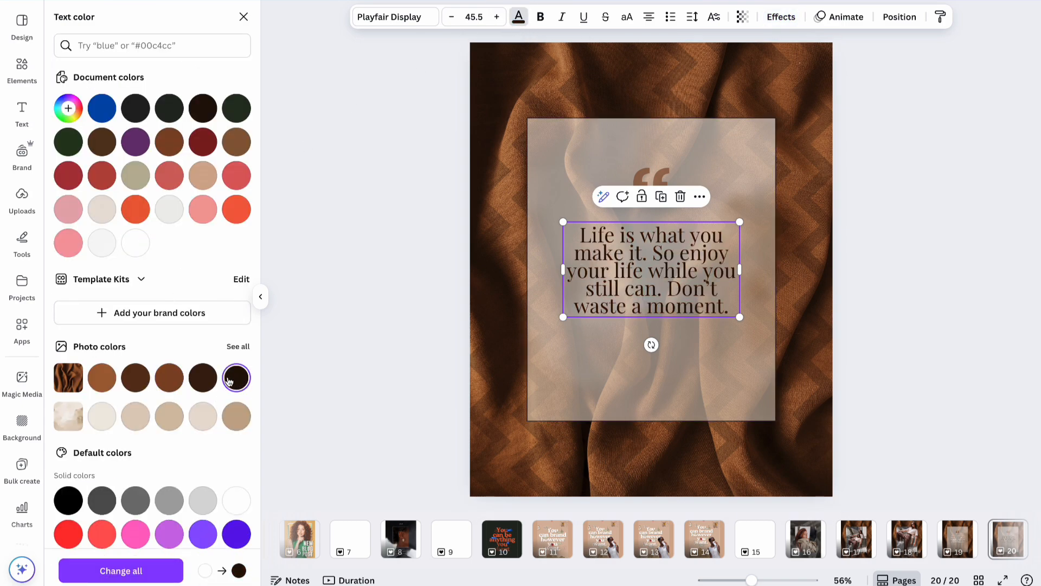
pyautogui.click(203, 378)
pyautogui.click(916, 232)
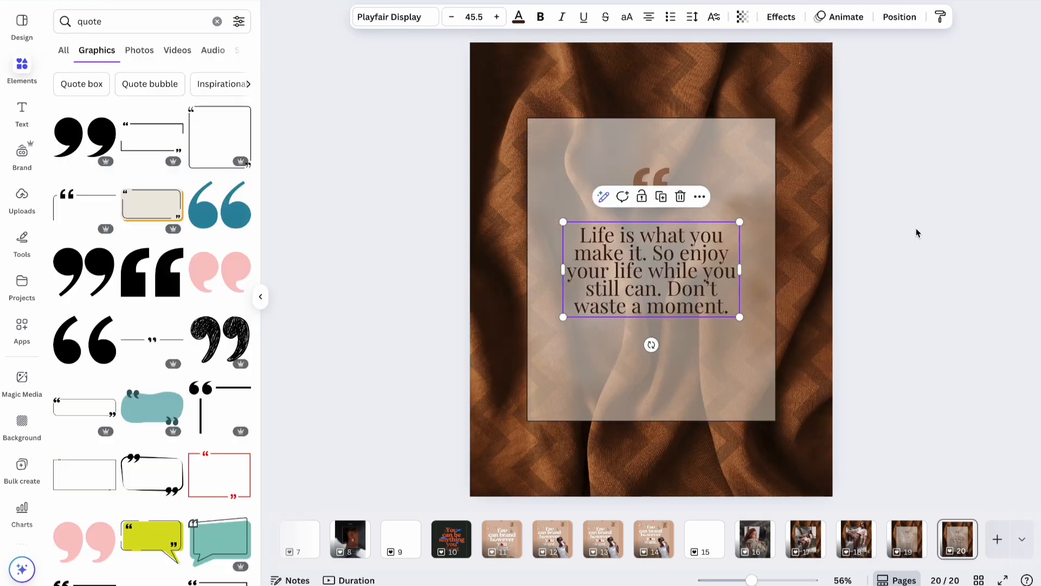
pyautogui.click(685, 274)
# Duplicate the quote box below the quote and replace its text with a dash and the author's name.
pyautogui.click(667, 202)
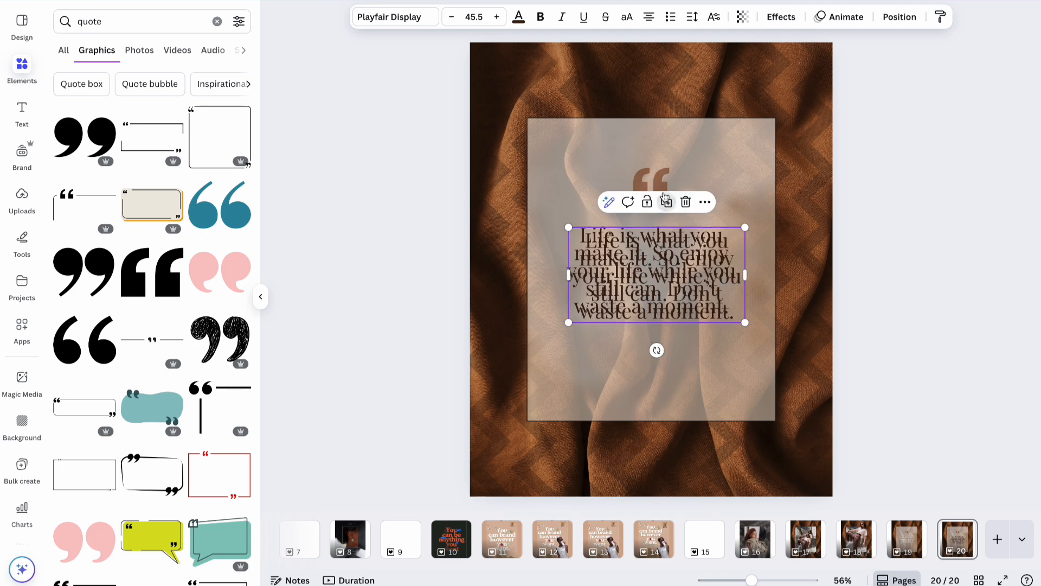
pyautogui.moveTo(656, 276); pyautogui.dragTo(658, 359)
pyautogui.doubleClick(658, 359)
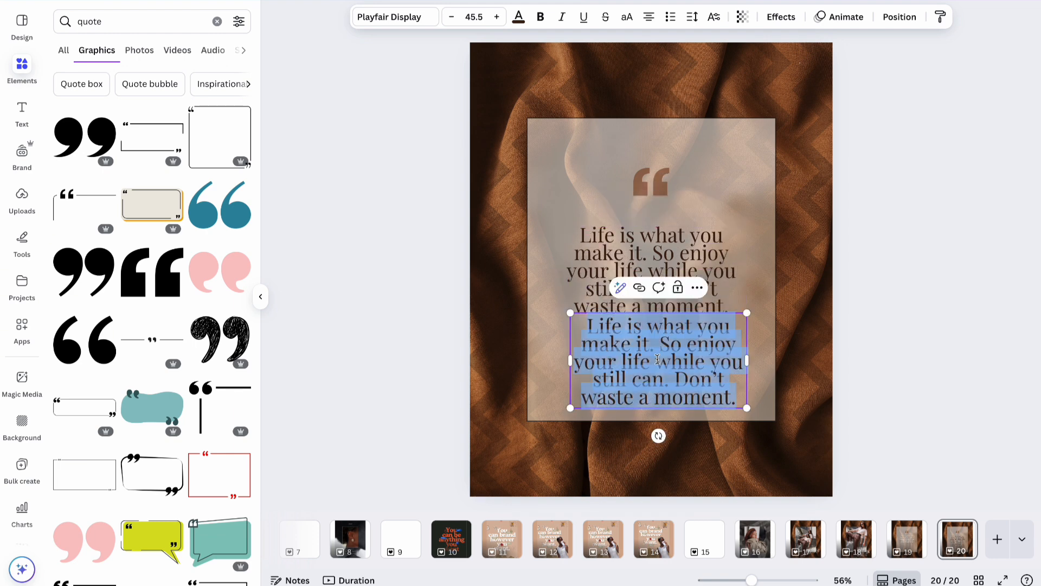
pyautogui.press('BackSpace')
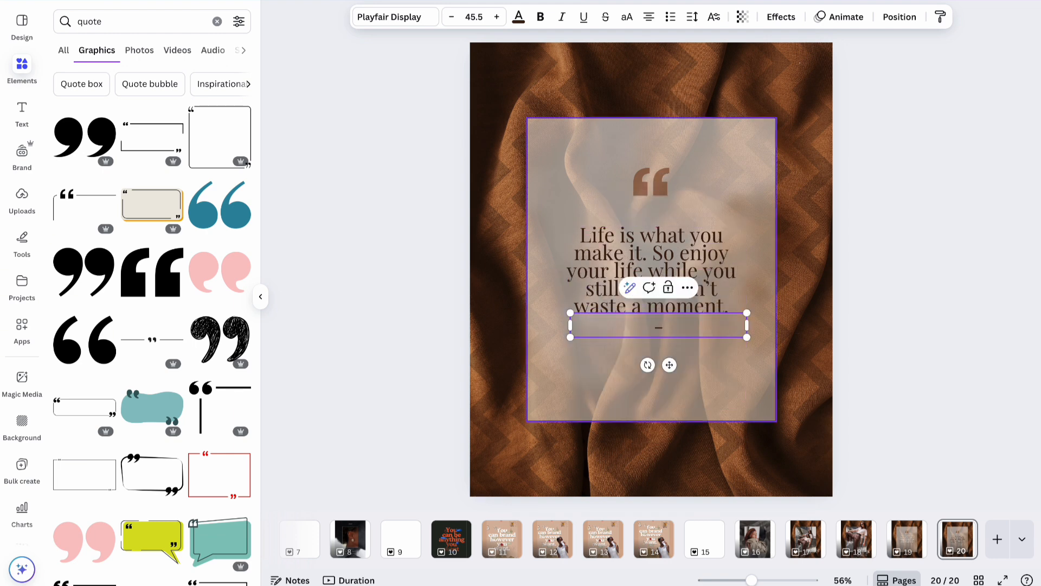
pyautogui.write('-Sa')
pyautogui.press('BackSpace')
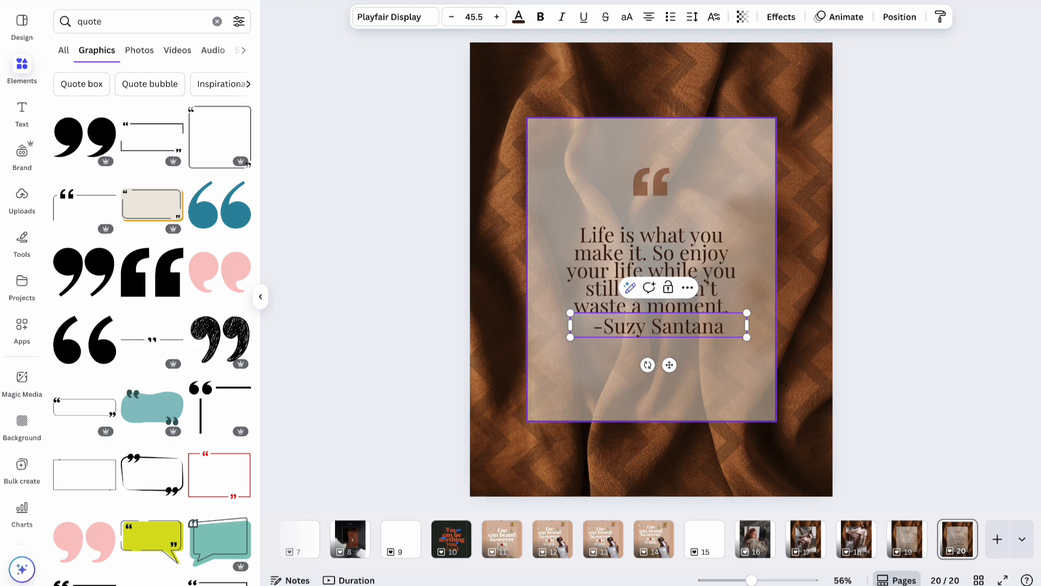
# Remove the dash, shrink the author line to 27.5, move it lower, and make it uppercase.
pyautogui.click(603, 327)
pyautogui.press('BackSpace')
pyautogui.moveTo(747, 313); pyautogui.dragTo(674, 329)
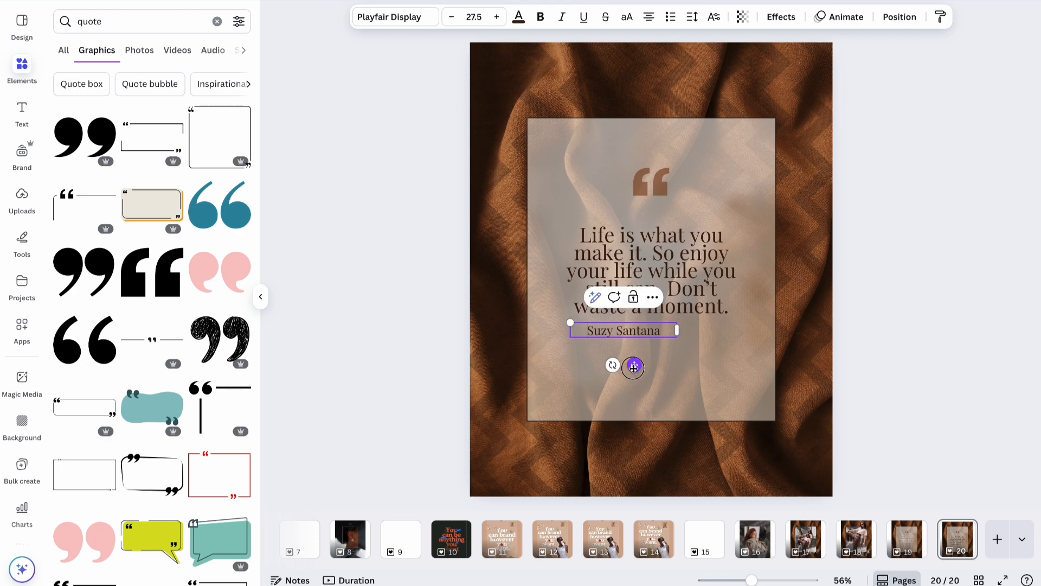
pyautogui.moveTo(633, 380); pyautogui.dragTo(662, 395)
pyautogui.click(628, 19)
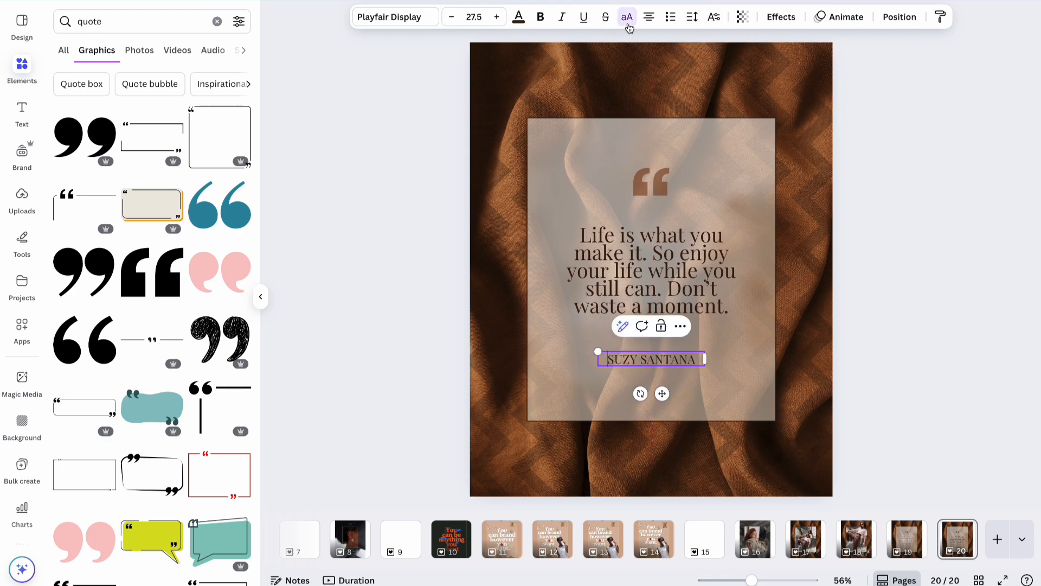
# Nudge the quote text slightly down to centre it on the panel.
pyautogui.click(918, 358)
pyautogui.click(711, 282)
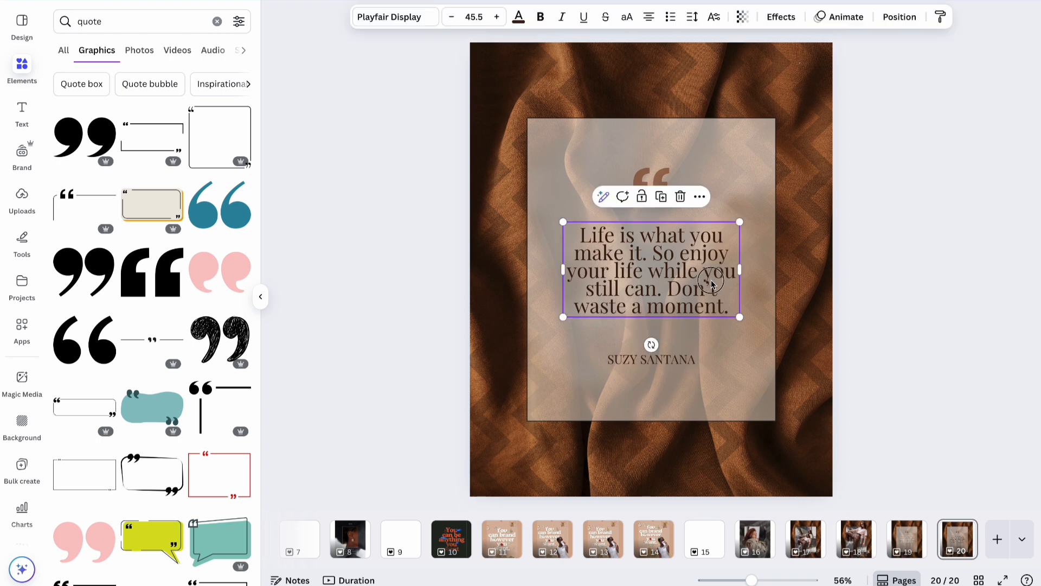
pyautogui.moveTo(712, 282); pyautogui.dragTo(711, 285)
pyautogui.click(888, 240)
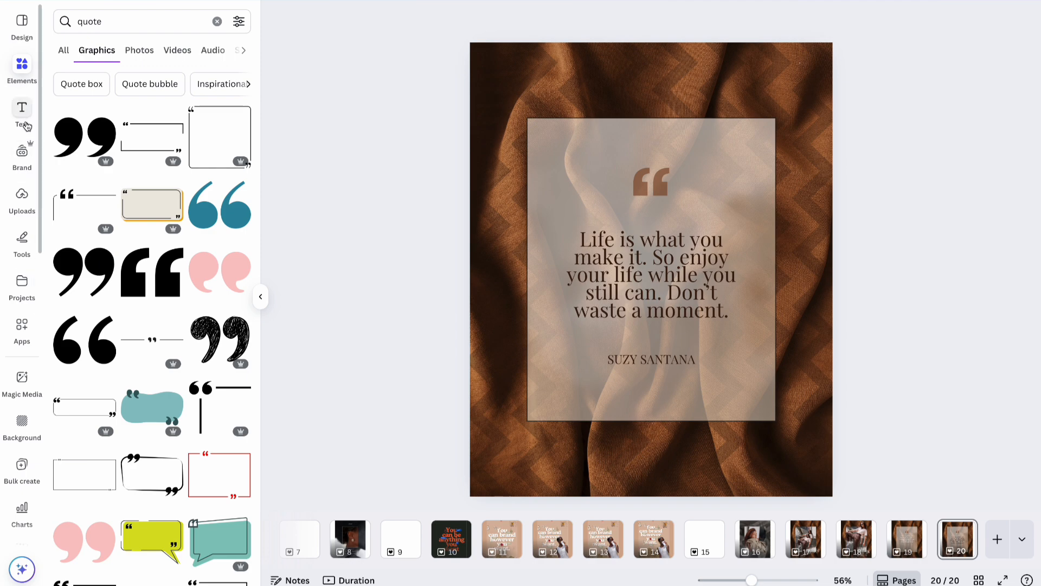
# Add the B2.avif woman photo from Brand Photos, remove its background, and place the cutout at lower right.
pyautogui.click(24, 151)
pyautogui.scroll(-15, 190, 345)
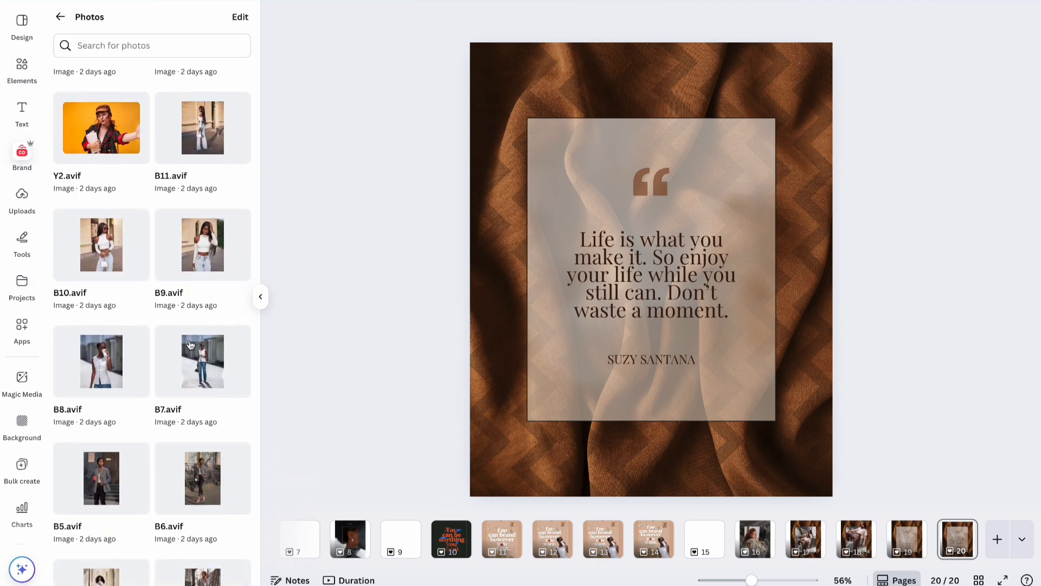
pyautogui.scroll(-5, 189, 345)
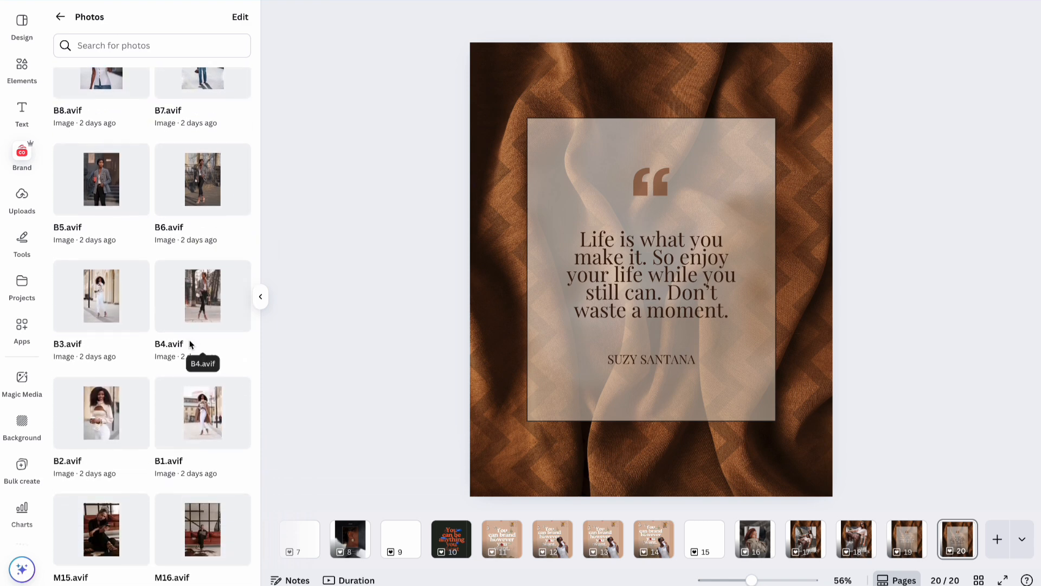
pyautogui.click(106, 423)
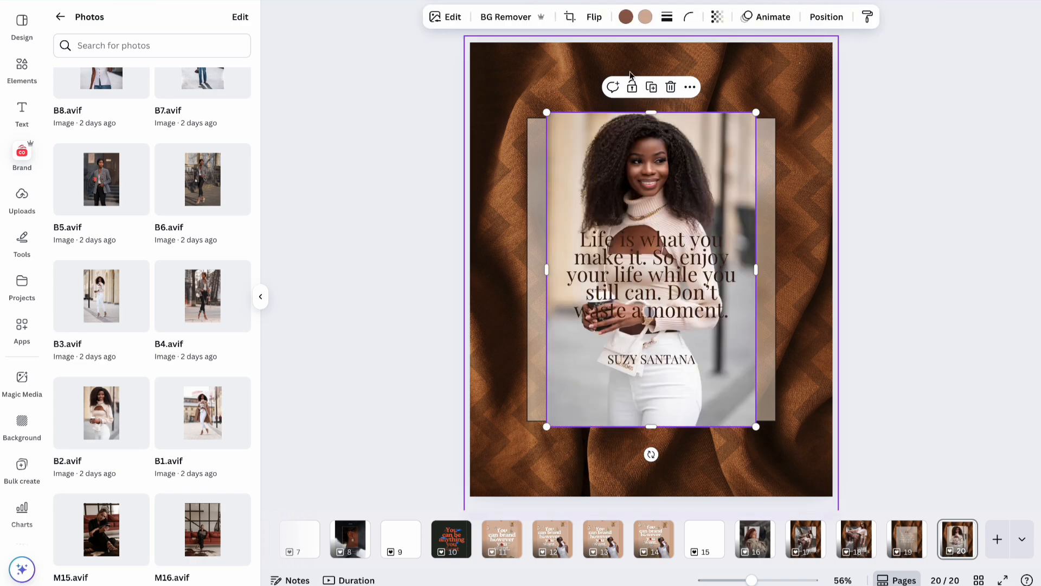
pyautogui.click(534, 17)
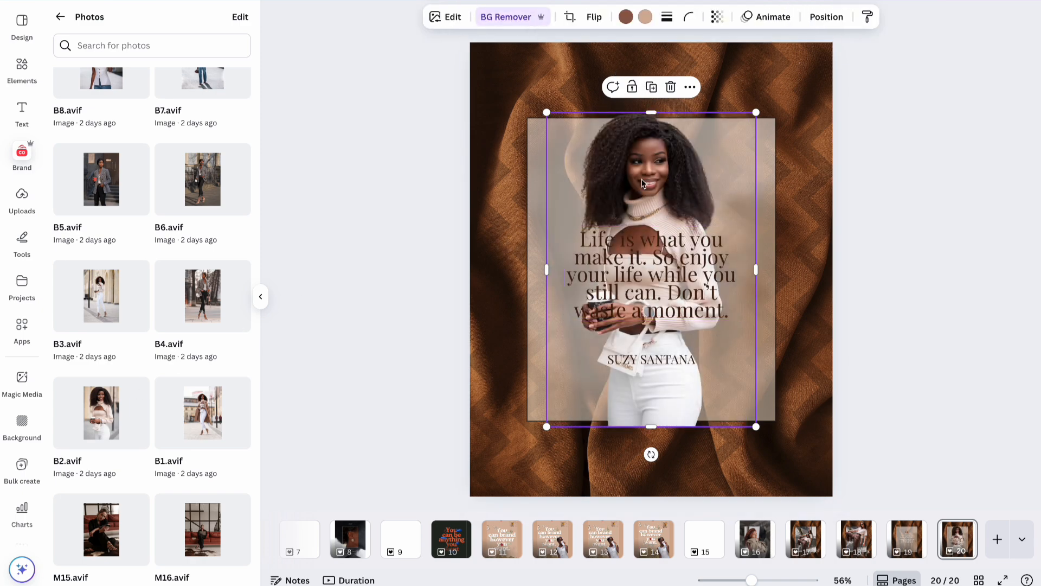
pyautogui.moveTo(644, 179); pyautogui.dragTo(783, 253)
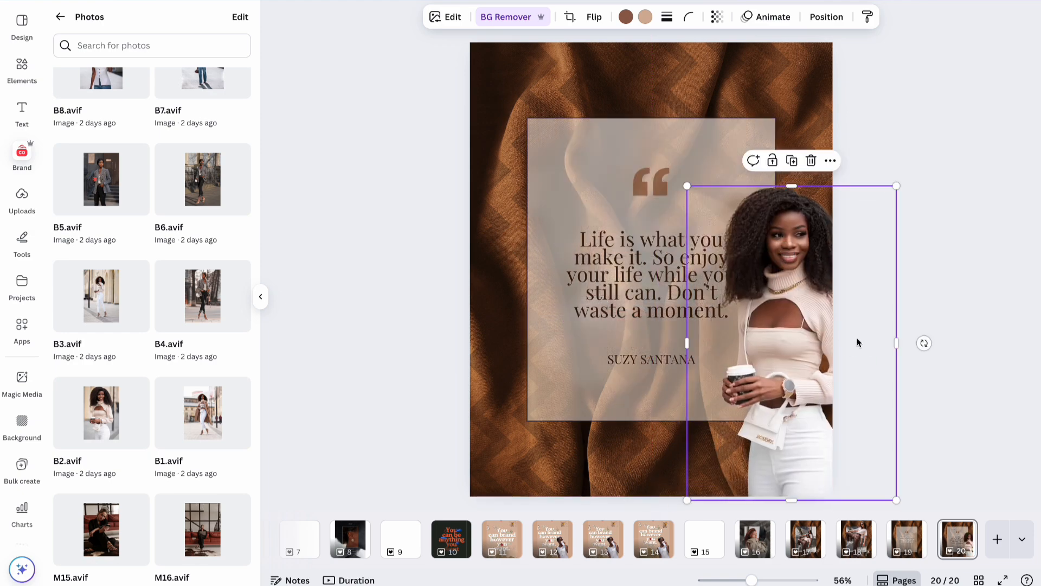
pyautogui.click(968, 547)
# Duplicate the page as page 21, delete the woman cutout from page 20, and return to page 21.
pyautogui.hotkey('ctrl', 'd')
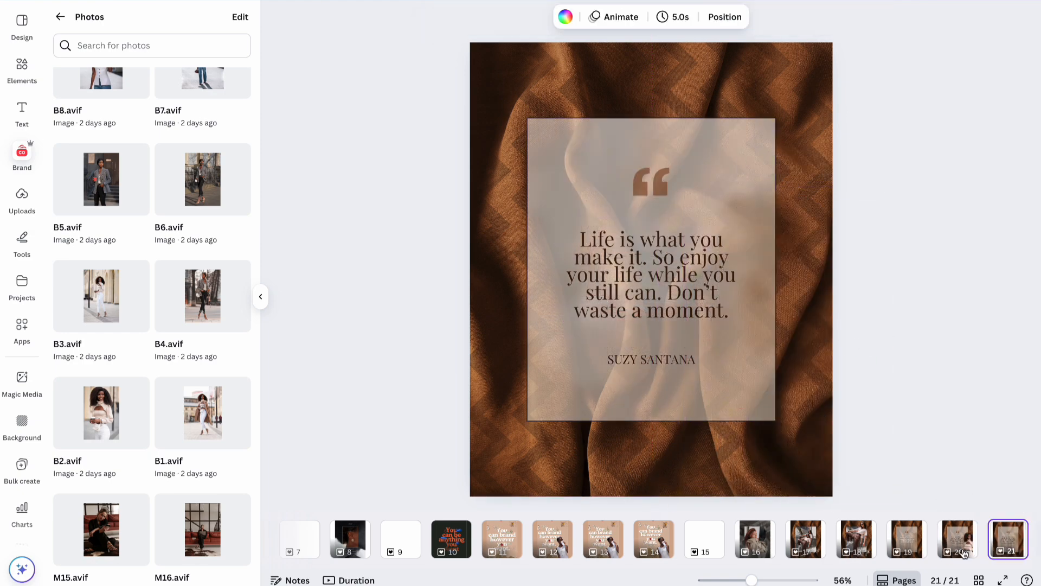
pyautogui.click(971, 539)
pyautogui.click(845, 410)
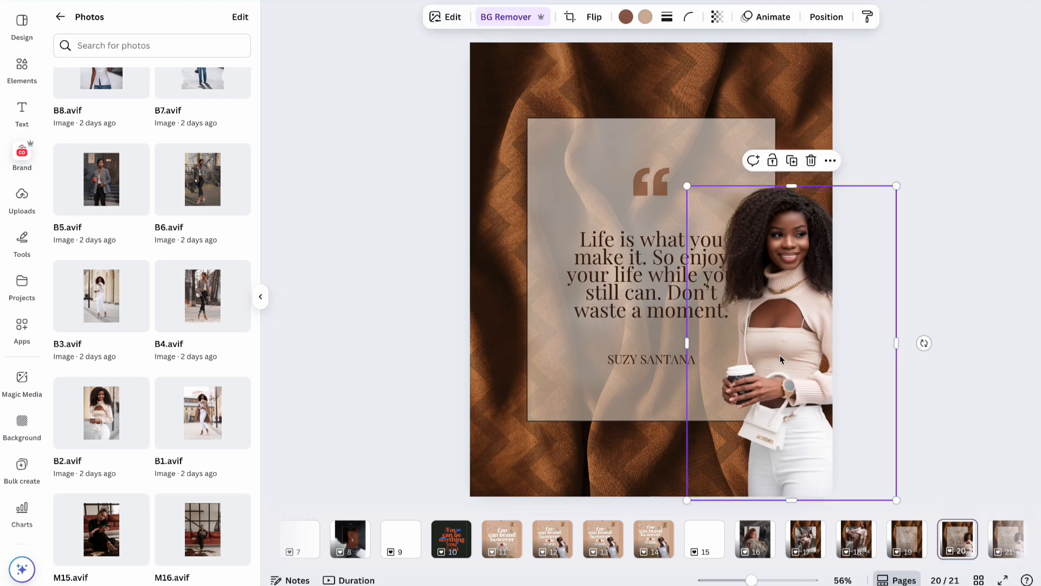
pyautogui.press('Delete')
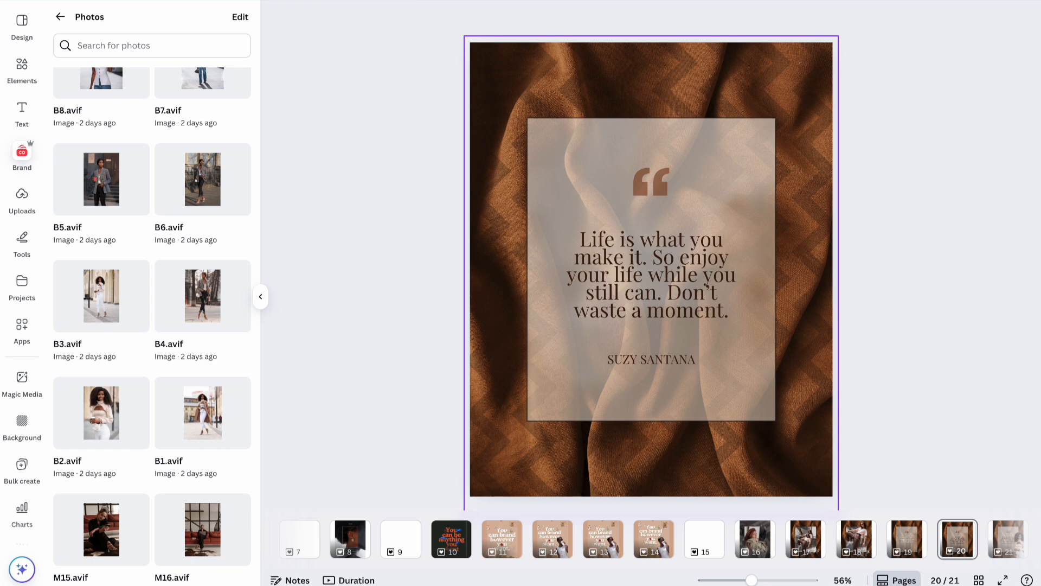
pyautogui.hscroll(1, 922, 539)
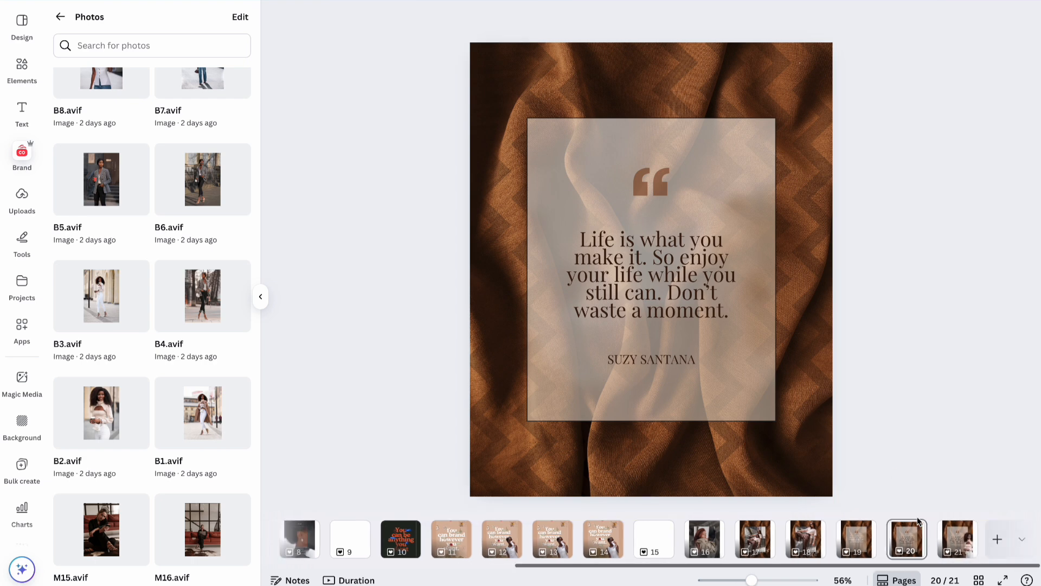
pyautogui.click(963, 545)
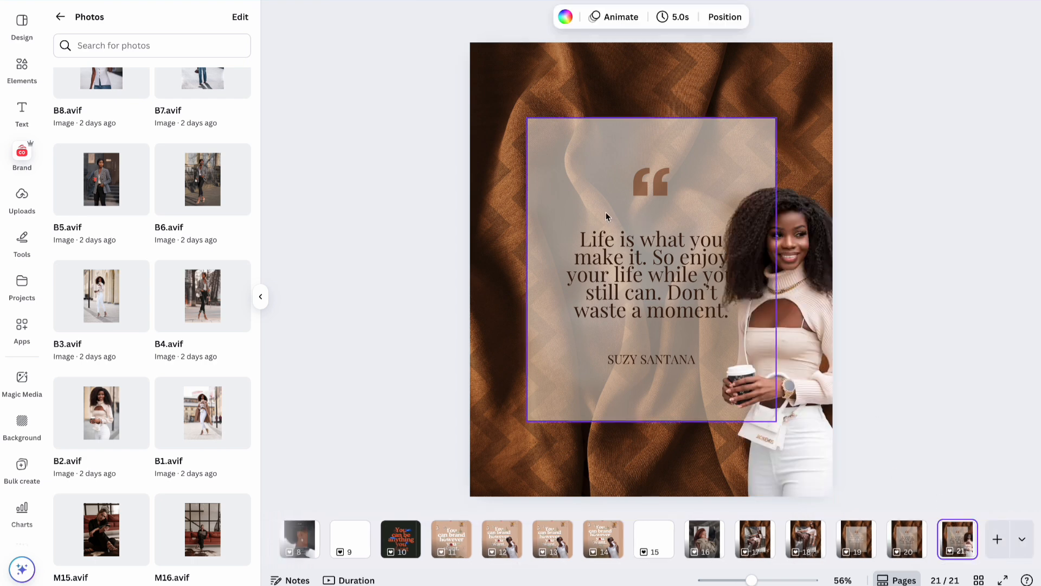
pyautogui.click(625, 265)
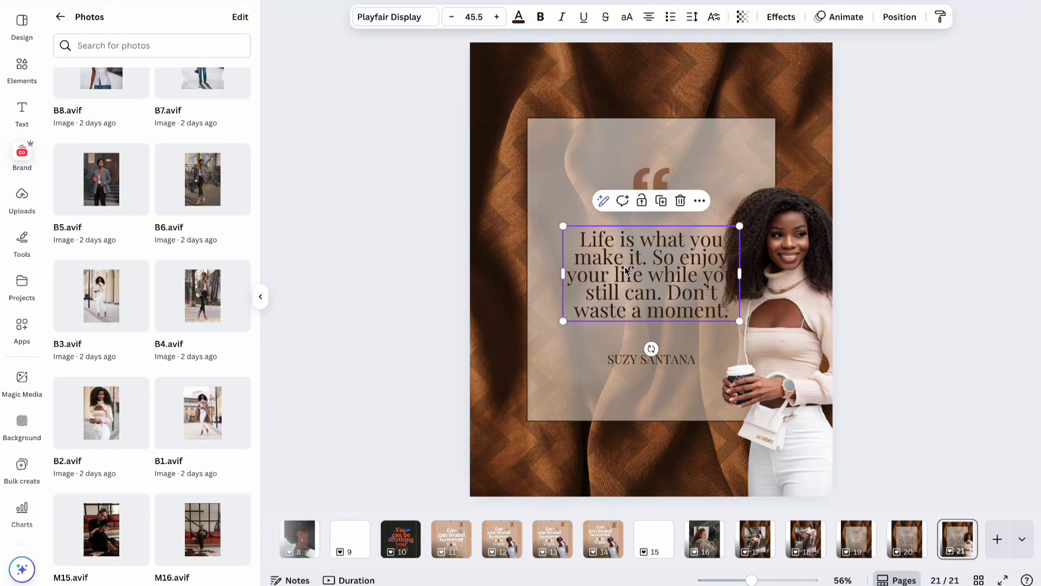
pyautogui.click(649, 17)
pyautogui.click(645, 181)
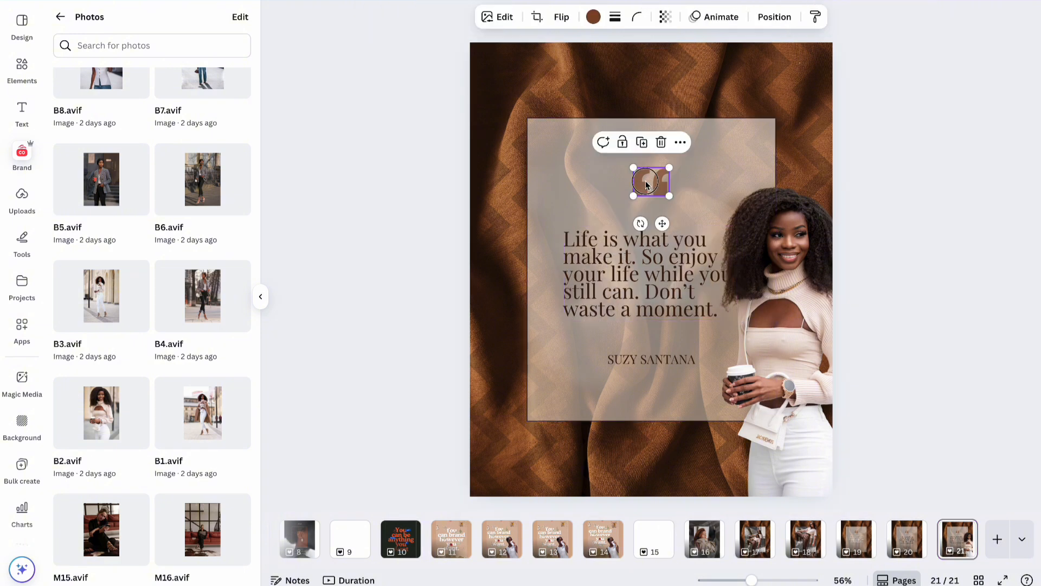
pyautogui.moveTo(646, 180); pyautogui.dragTo(575, 185)
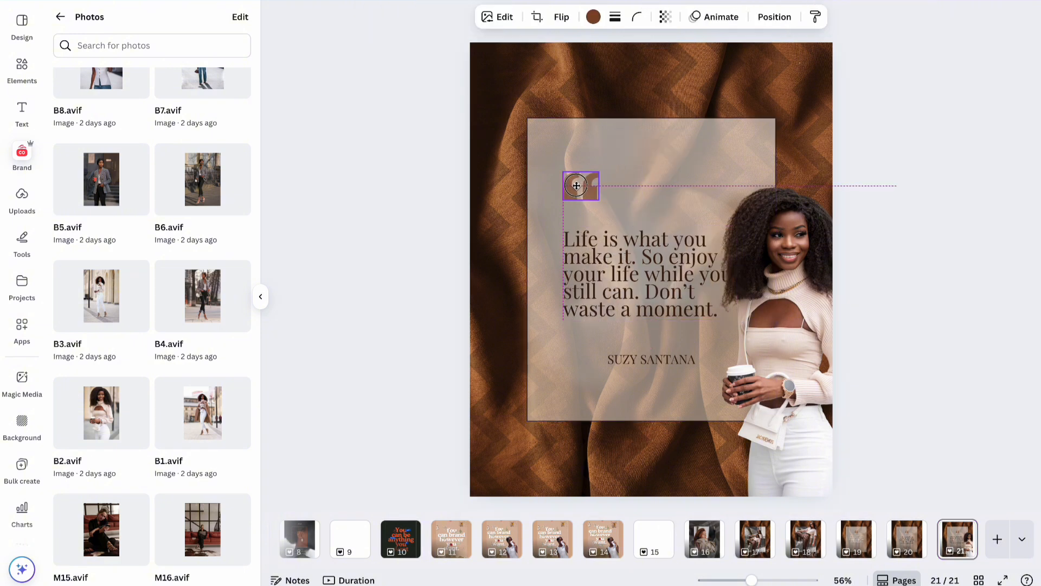
pyautogui.click(651, 359)
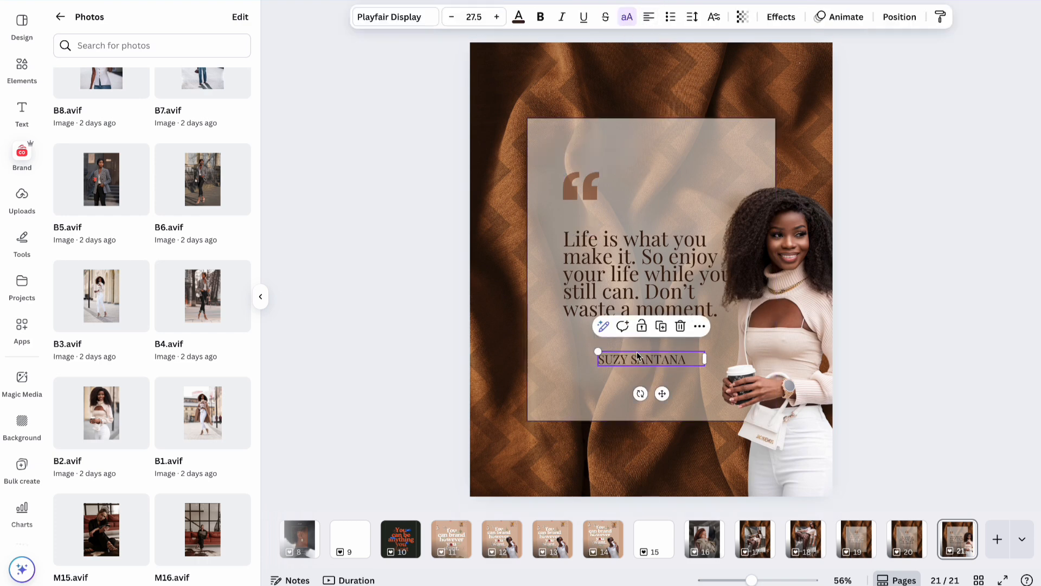
pyautogui.moveTo(662, 394); pyautogui.dragTo(628, 390)
pyautogui.click(653, 274)
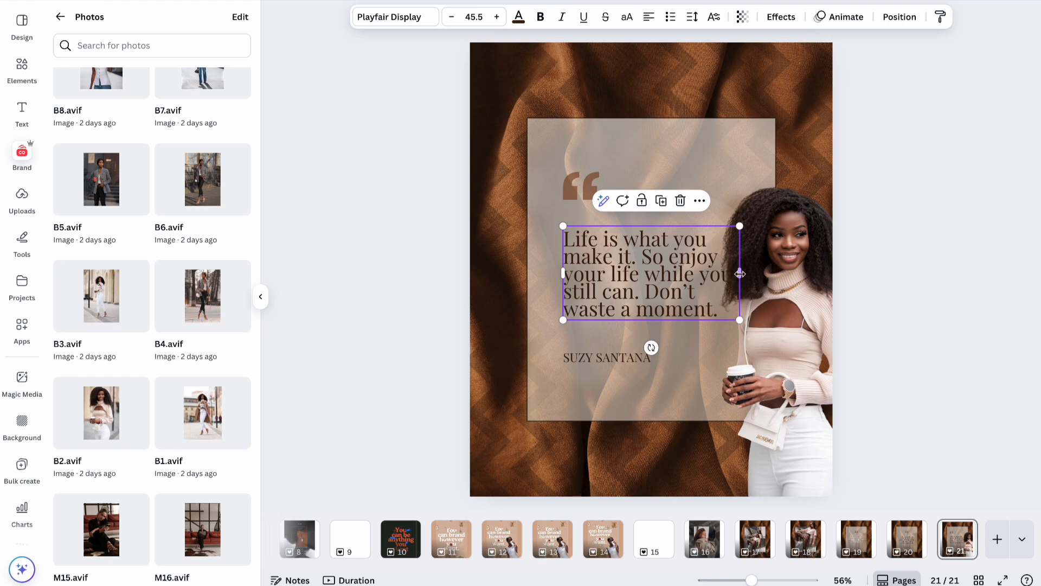
pyautogui.moveTo(739, 274); pyautogui.dragTo(705, 281)
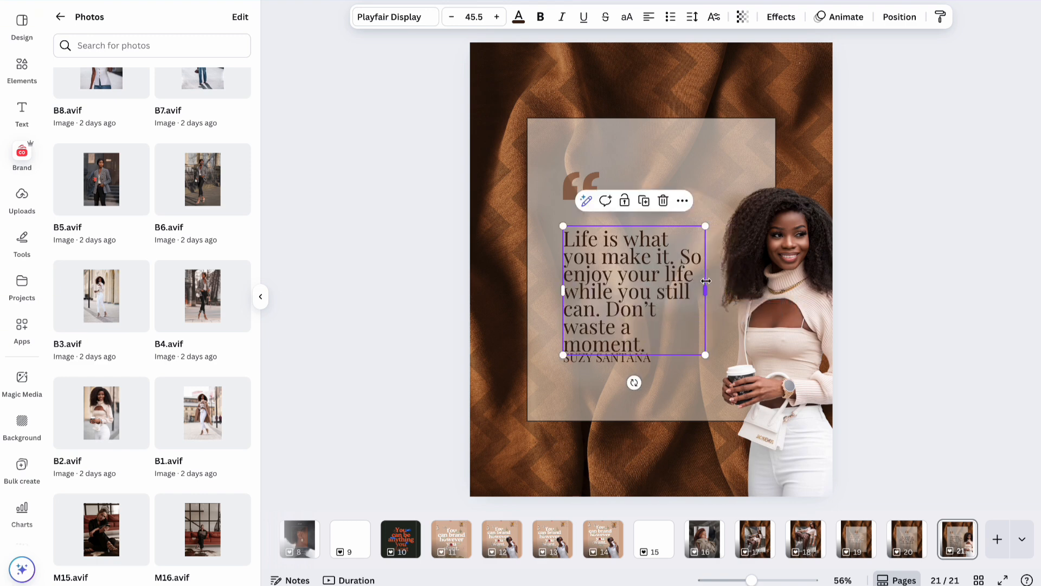
pyautogui.keyDown('shift'); pyautogui.click(586, 182); pyautogui.keyUp('shift')
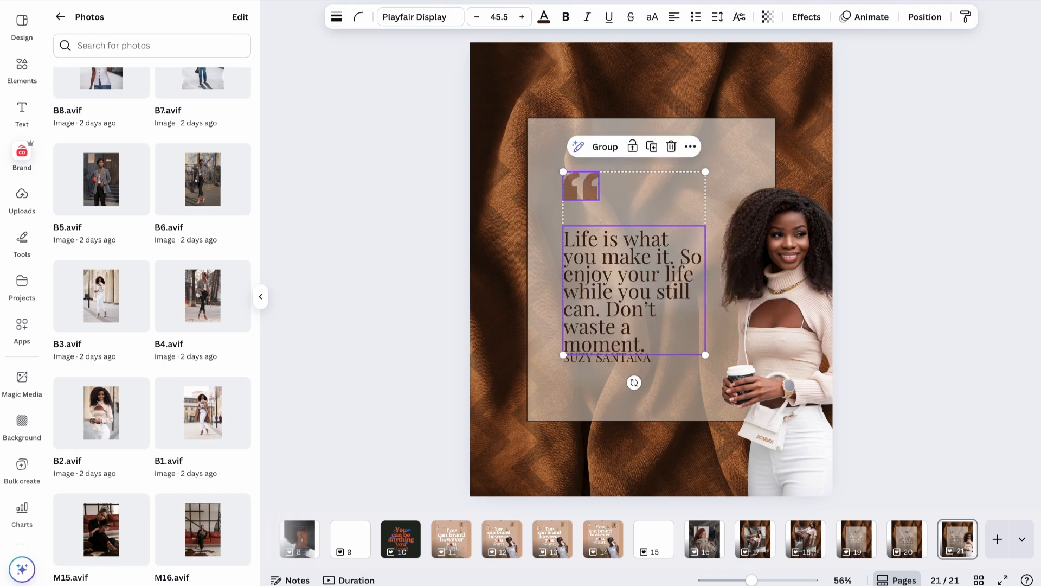
pyautogui.press('Up')
pyautogui.press('Up')
pyautogui.press('Up')
pyautogui.press('Up')
pyautogui.press('Up')
pyautogui.press('Up')
pyautogui.press('Up')
pyautogui.press('Up')
pyautogui.press('Up')
pyautogui.press('Up')
pyautogui.press('Up')
pyautogui.press('Up')
pyautogui.press('Up')
pyautogui.press('Up')
pyautogui.press('Up')
pyautogui.press('Up')
pyautogui.press('Up')
pyautogui.press('Up')
pyautogui.press('Up')
pyautogui.press('Up')
pyautogui.press('Up')
pyautogui.press('Up')
pyautogui.press('Up')
pyautogui.press('Up')
pyautogui.press('Up')
pyautogui.press('Up')
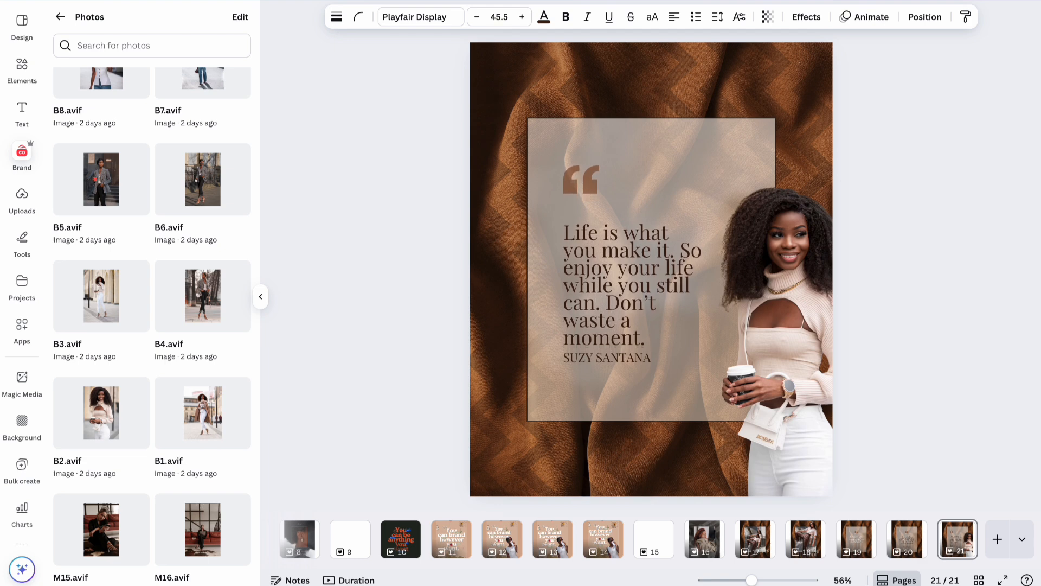
pyautogui.press('Up')
pyautogui.press('Up')
pyautogui.press('Up')
pyautogui.press('Up')
pyautogui.press('Up')
pyautogui.press('Up')
pyautogui.press('Up')
pyautogui.press('Up')
pyautogui.press('Up')
pyautogui.press('Up')
pyautogui.press('Up')
pyautogui.press('Up')
pyautogui.press('Up')
pyautogui.press('Up')
pyautogui.press('Up')
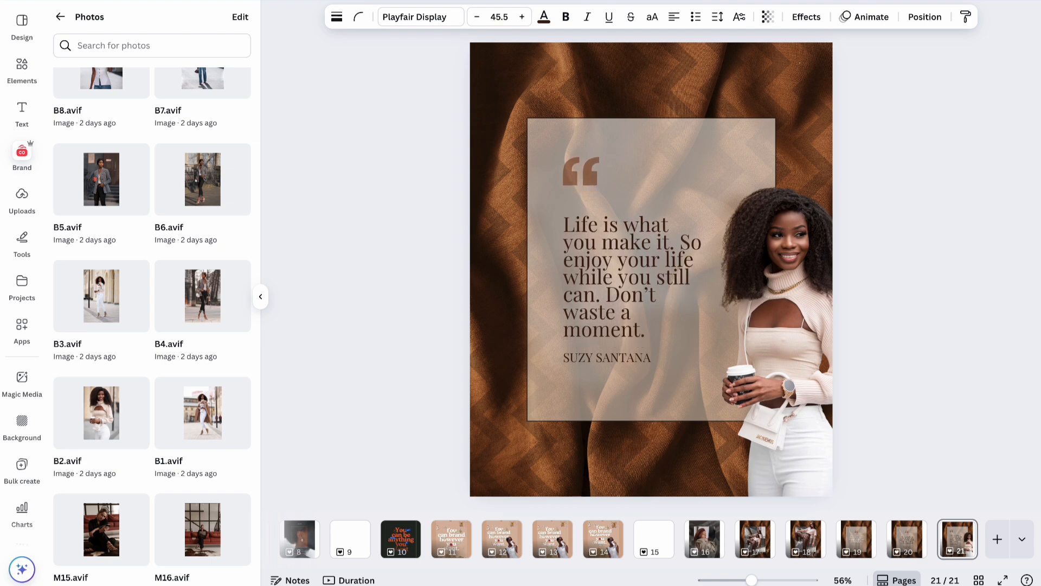
pyautogui.press('Up')
pyautogui.press('Up')
pyautogui.press('Up')
pyautogui.press('Up')
pyautogui.press('Up')
pyautogui.press('Up')
pyautogui.press('Up')
pyautogui.press('Up')
pyautogui.press('Up')
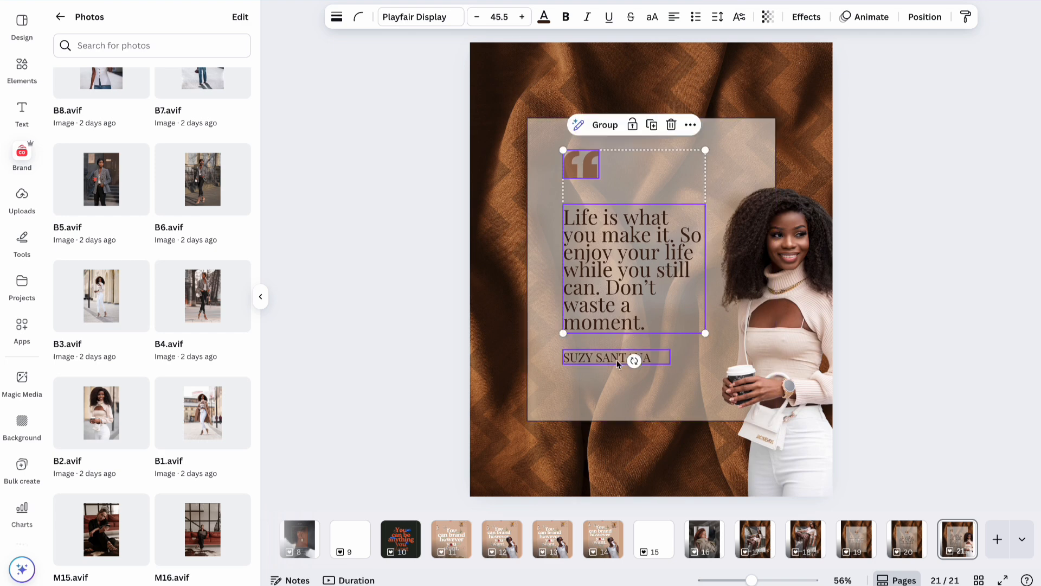
pyautogui.click(595, 359)
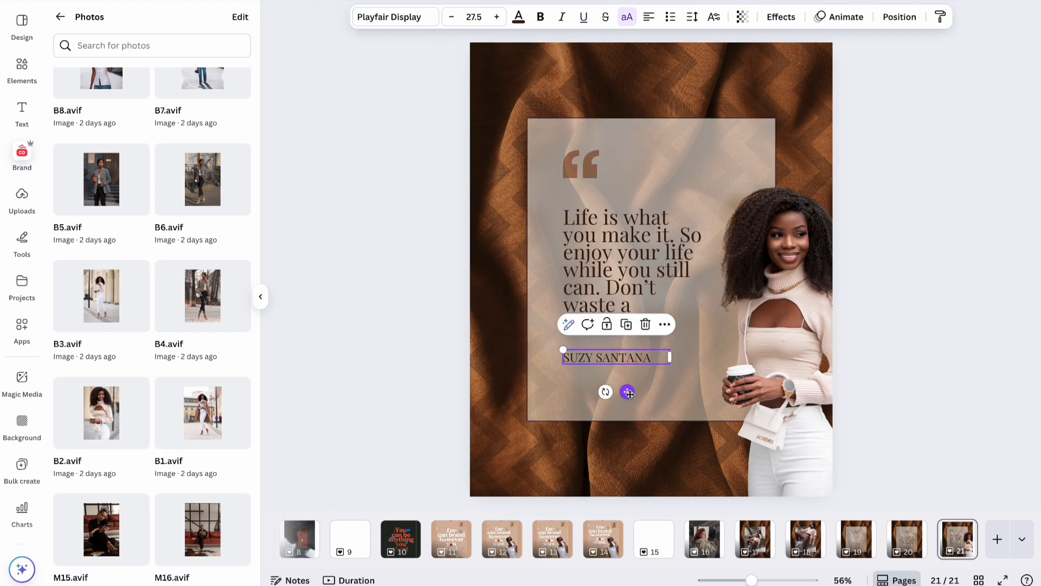
pyautogui.moveTo(627, 392); pyautogui.dragTo(629, 400)
# Enlarge the woman cutout from its top-left corner and shift it right, undoing the background-frame drop.
pyautogui.click(787, 347)
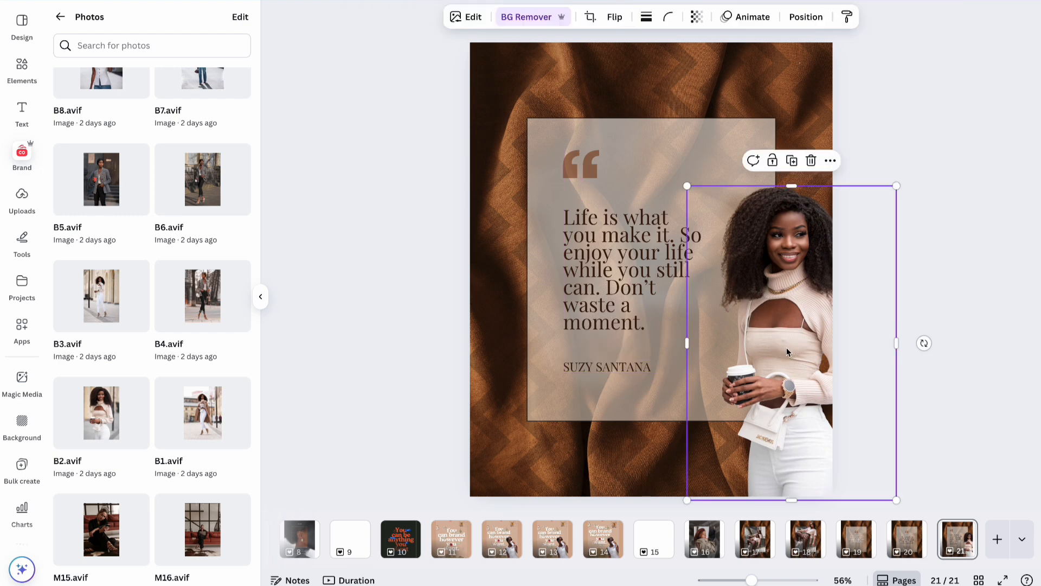
pyautogui.moveTo(687, 186); pyautogui.dragTo(641, 100)
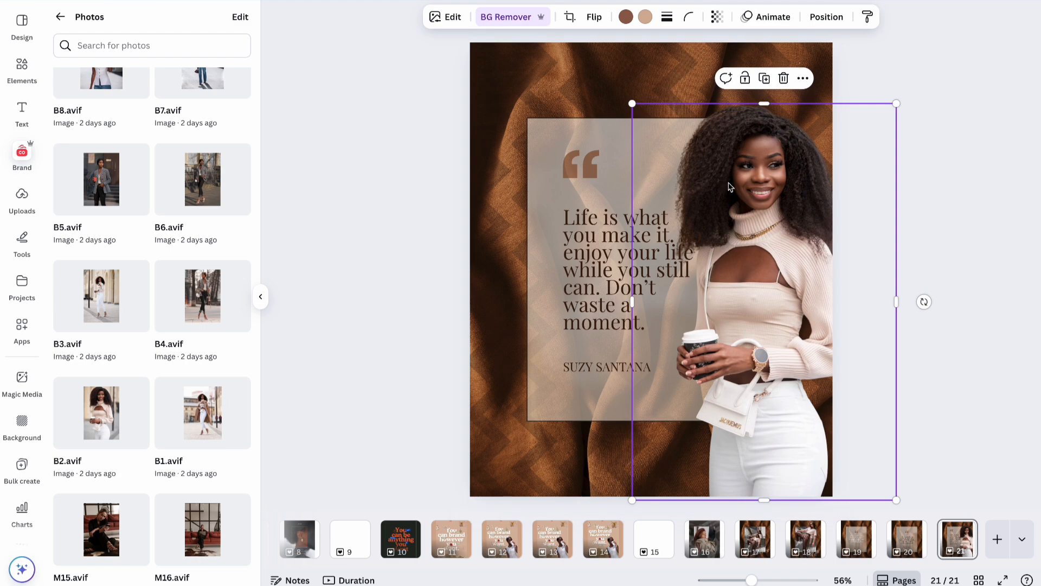
pyautogui.moveTo(732, 187); pyautogui.dragTo(761, 191)
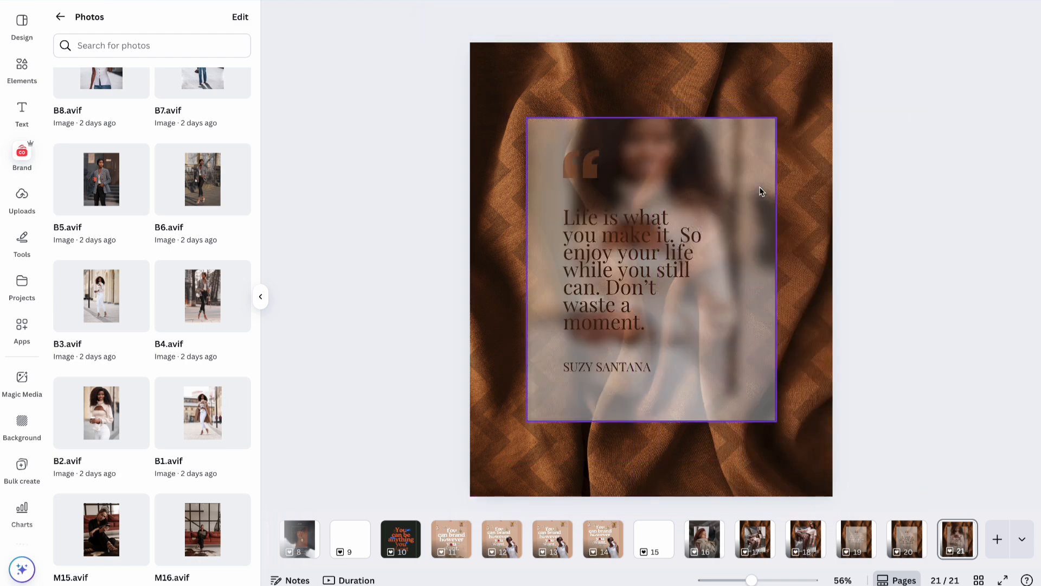
pyautogui.hotkey('ctrl', 'z')
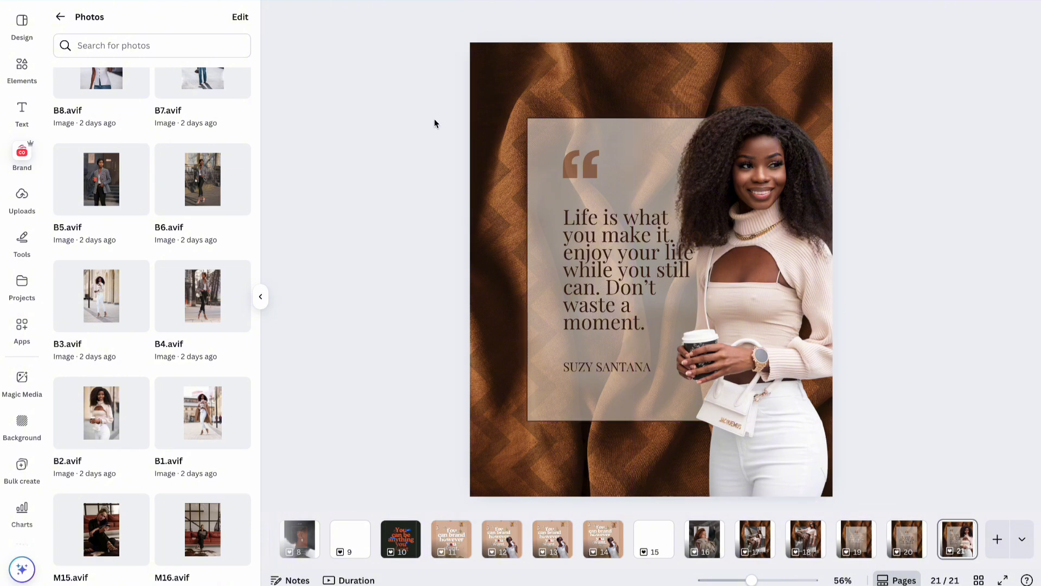
# Lock the fabric background photo in place.
pyautogui.click(507, 72)
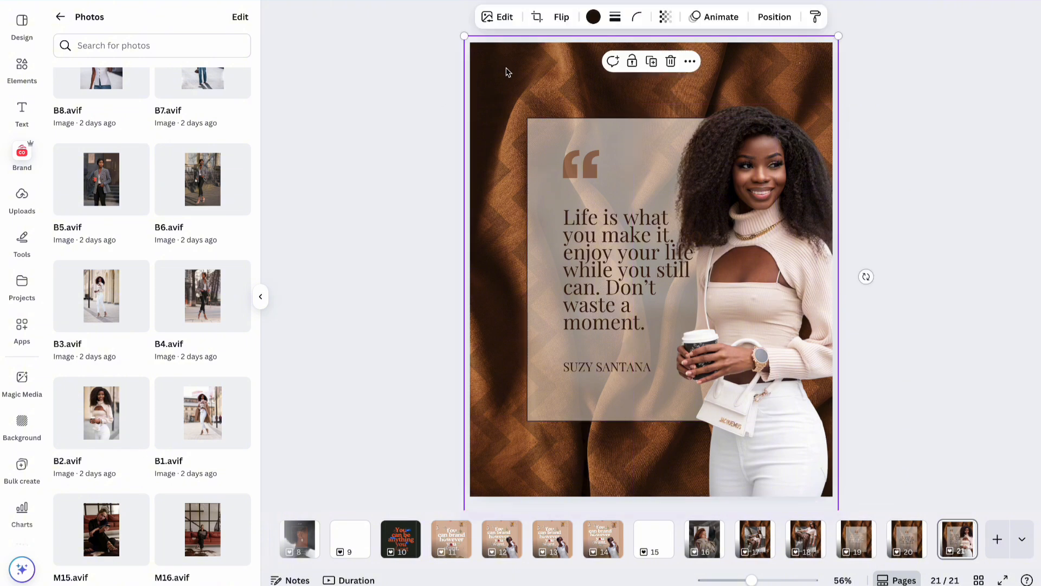
pyautogui.click(632, 61)
pyautogui.click(431, 161)
# Shift the quote panel together with its text a few nudges to the left.
pyautogui.moveTo(432, 113); pyautogui.dragTo(623, 392)
pyautogui.press('Left')
pyautogui.press('Left')
pyautogui.press('Left')
pyautogui.press('Left')
pyautogui.press('Left')
pyautogui.press('Left')
pyautogui.press('Left')
pyautogui.press('Left')
pyautogui.press('Left')
pyautogui.press('Left')
pyautogui.press('Left')
pyautogui.press('Left')
pyautogui.press('Left')
pyautogui.press('Left')
pyautogui.press('Left')
pyautogui.press('Left')
pyautogui.press('Left')
pyautogui.press('Left')
pyautogui.press('Left')
pyautogui.press('Left')
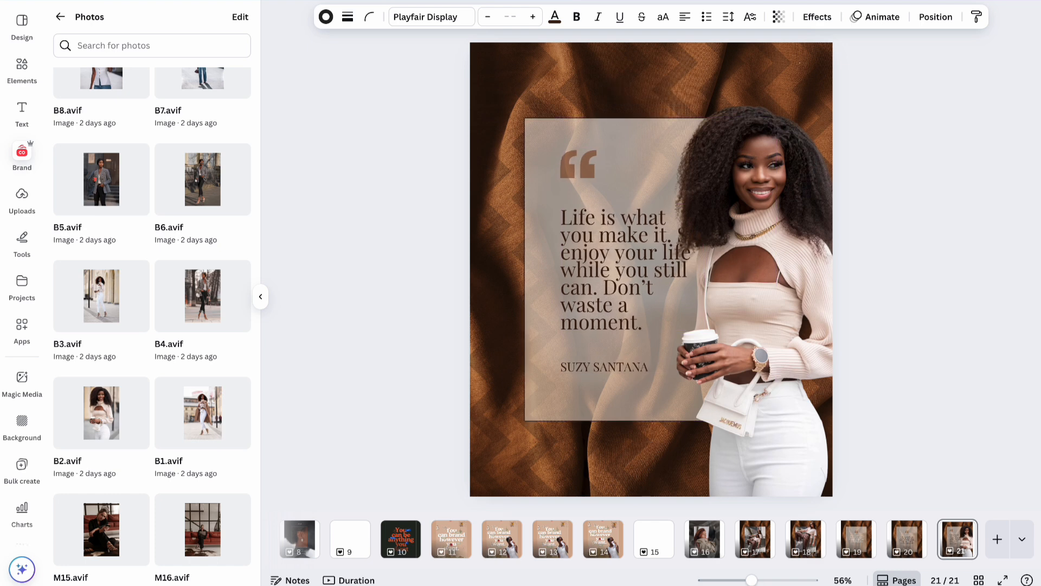
pyautogui.press('Left')
pyautogui.press('Left')
pyautogui.press('Left')
pyautogui.press('Left')
pyautogui.press('Left')
pyautogui.press('Left')
pyautogui.press('Left')
pyautogui.press('Left')
pyautogui.press('Left')
pyautogui.press('Left')
pyautogui.press('Left')
pyautogui.press('Left')
pyautogui.press('Left')
pyautogui.press('Left')
pyautogui.press('Left')
pyautogui.press('Left')
pyautogui.press('Left')
pyautogui.press('Left')
pyautogui.press('Left')
pyautogui.press('Left')
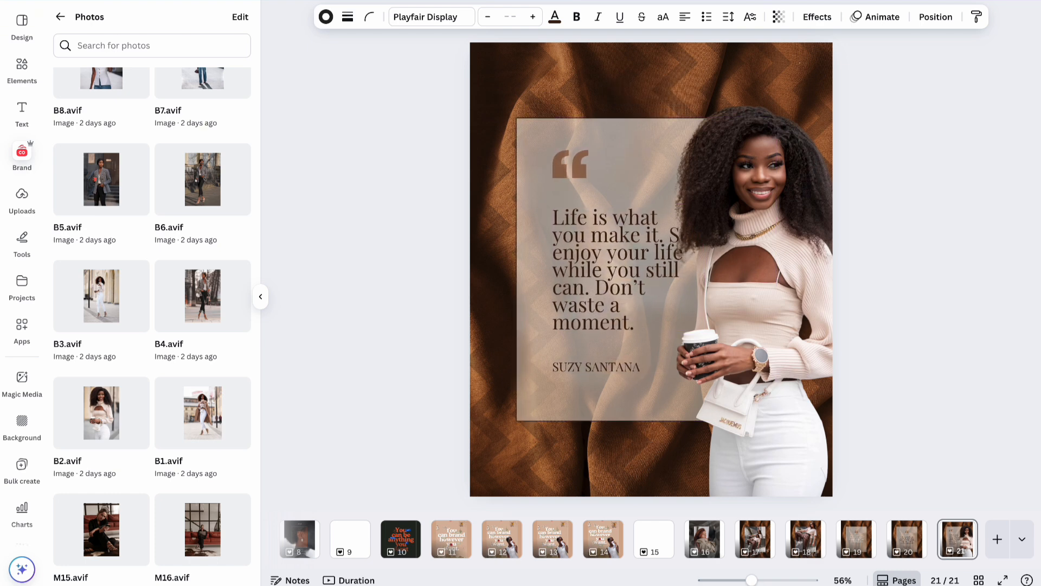
pyautogui.press('Left')
pyautogui.press('Left')
pyautogui.press('Left')
pyautogui.press('Left')
pyautogui.press('Left')
pyautogui.press('Left')
pyautogui.press('Left')
pyautogui.press('Left')
pyautogui.press('Left')
pyautogui.press('Left')
pyautogui.press('Left')
pyautogui.press('Left')
pyautogui.press('Left')
pyautogui.press('Left')
pyautogui.press('Left')
pyautogui.press('Left')
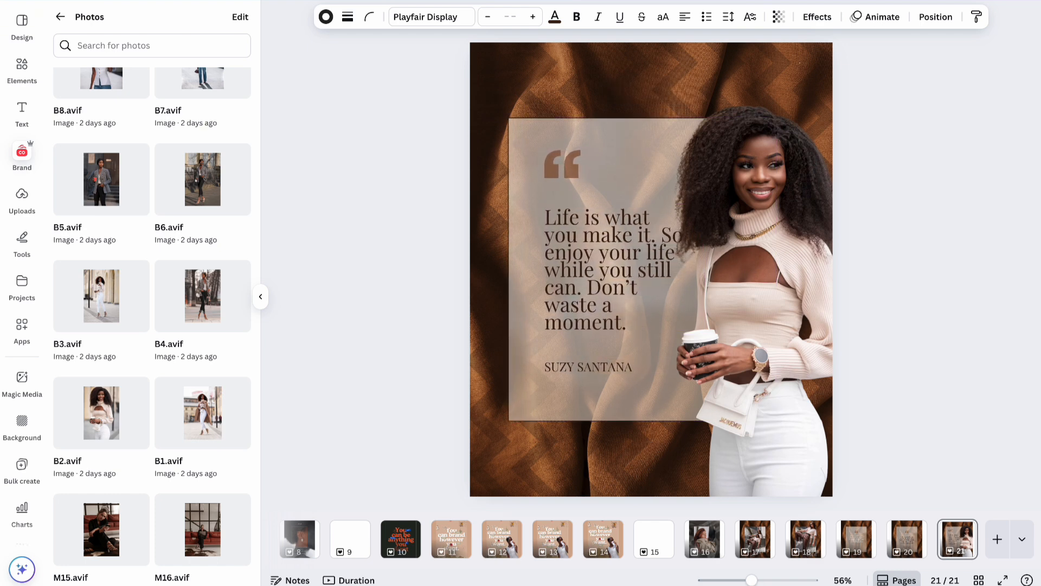
# Narrow the quote text box so it rewraps onto more lines, and nudge the woman photo up-left.
pyautogui.click(644, 260)
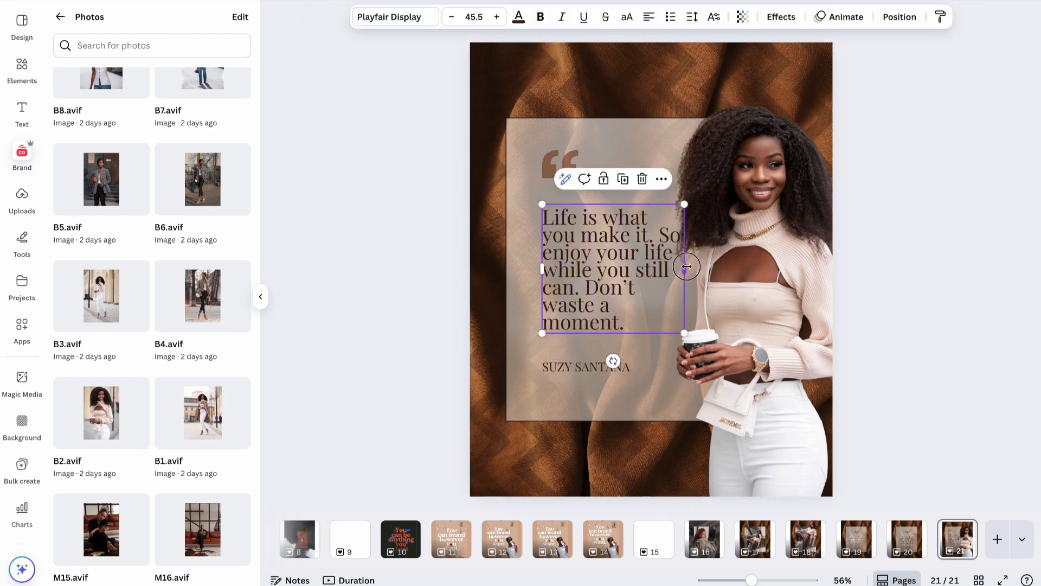
pyautogui.moveTo(686, 266); pyautogui.dragTo(678, 270)
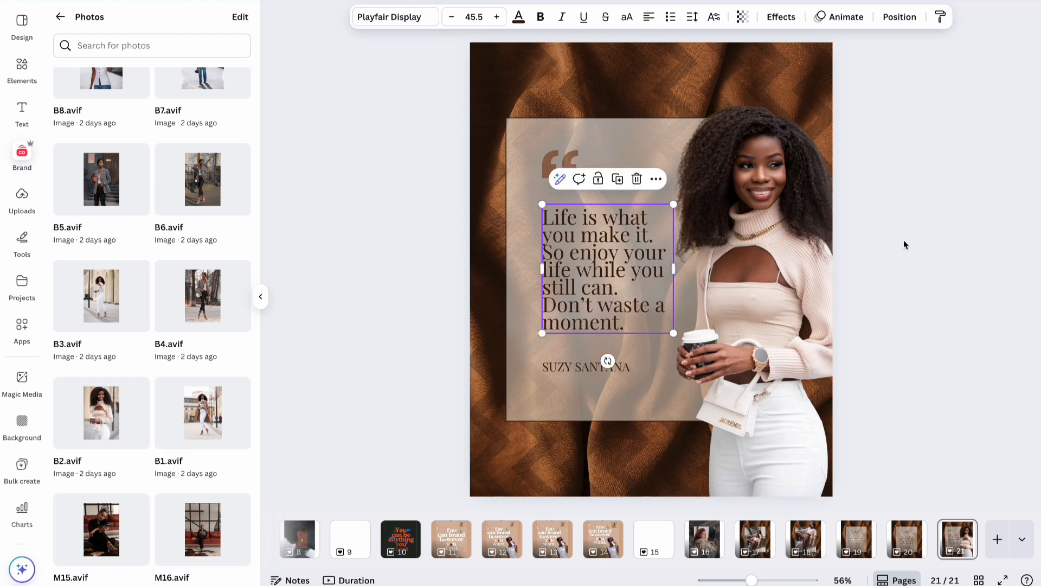
pyautogui.click(883, 249)
pyautogui.click(798, 280)
pyautogui.moveTo(798, 280)
pyautogui.mouseDown()
pyautogui.moveTo(792, 251)
pyautogui.moveTo(795, 278)
pyautogui.mouseUp()
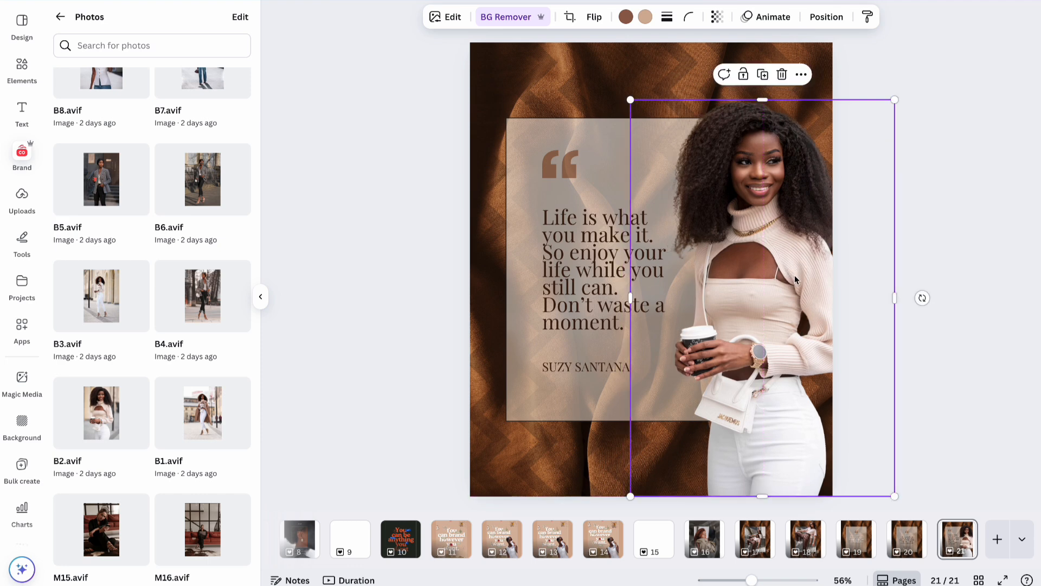
# Mirror the woman cutout on page 21 with Flip horizontal, then deselect it.
pyautogui.click(948, 159)
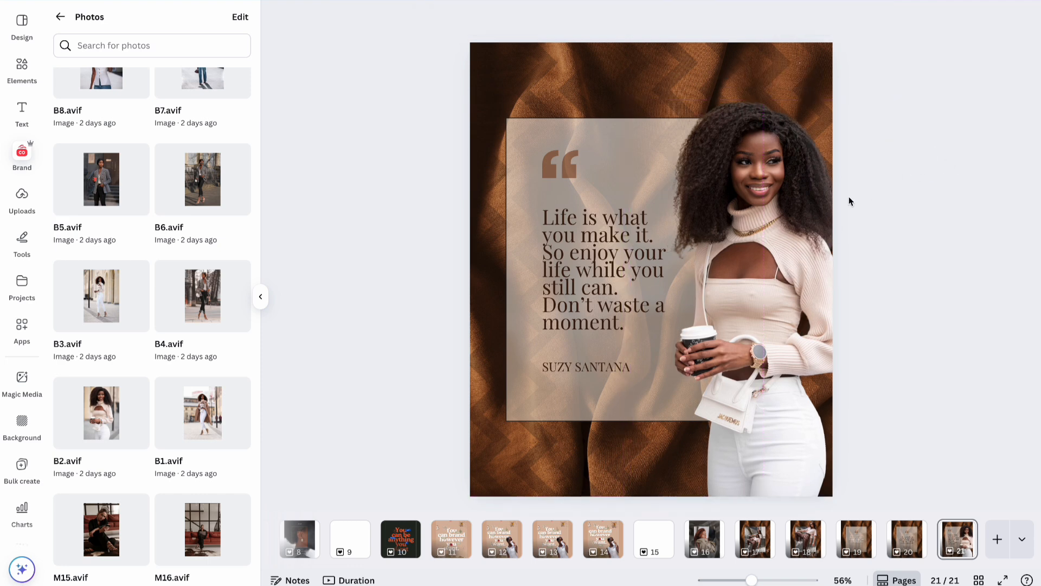
pyautogui.click(772, 298)
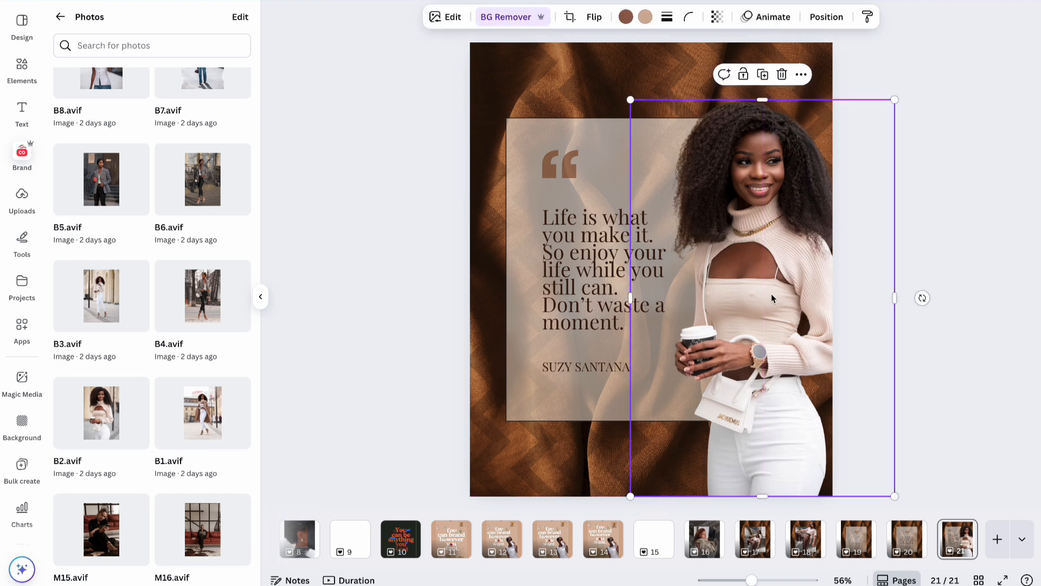
pyautogui.click(595, 18)
pyautogui.click(610, 46)
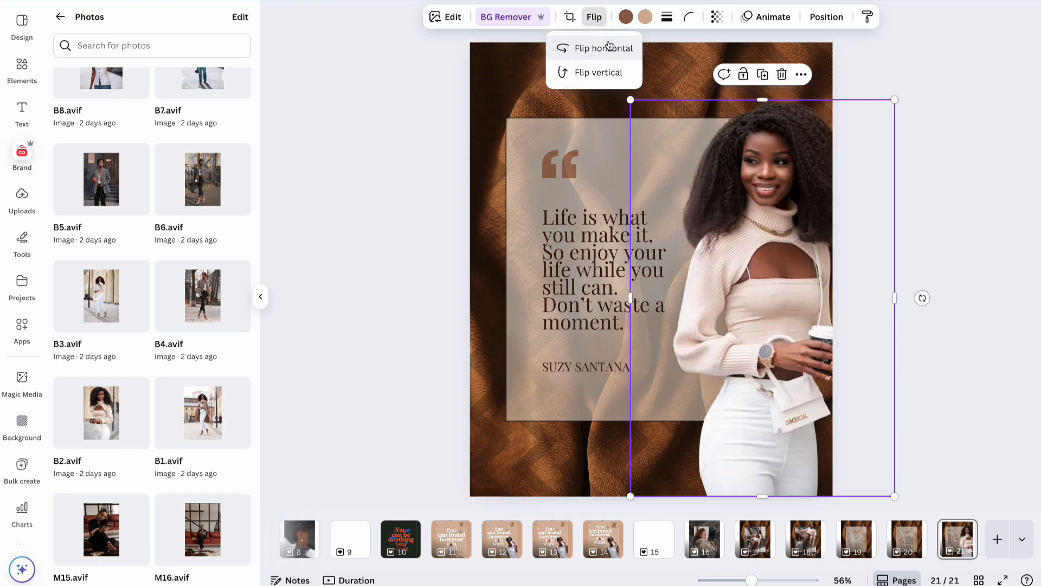
pyautogui.click(948, 256)
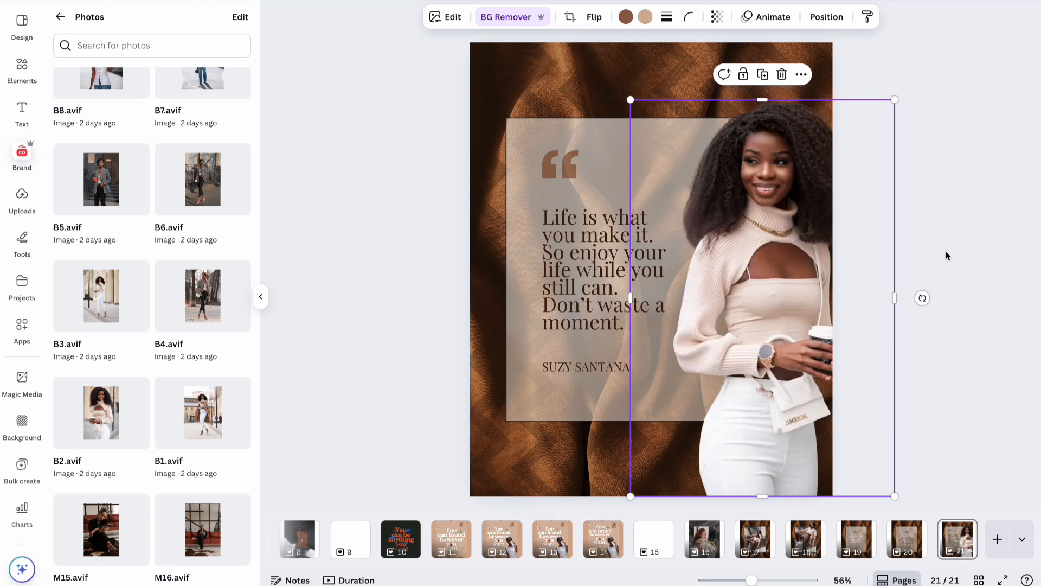
pyautogui.click(948, 256)
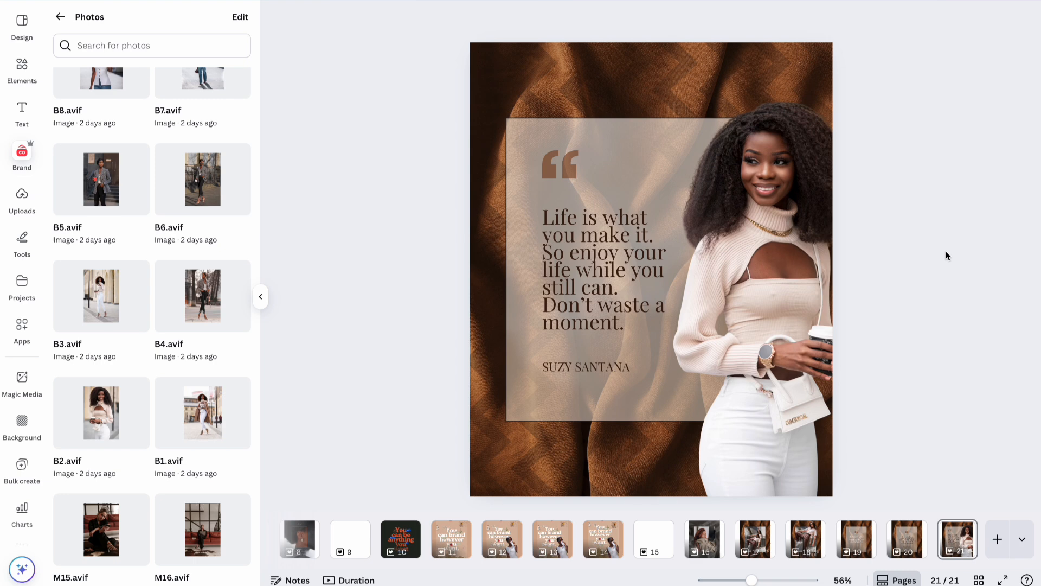
# Browse pages 20, 19 and 18, shifting page 18's woman cutout slightly left.
pyautogui.click(906, 538)
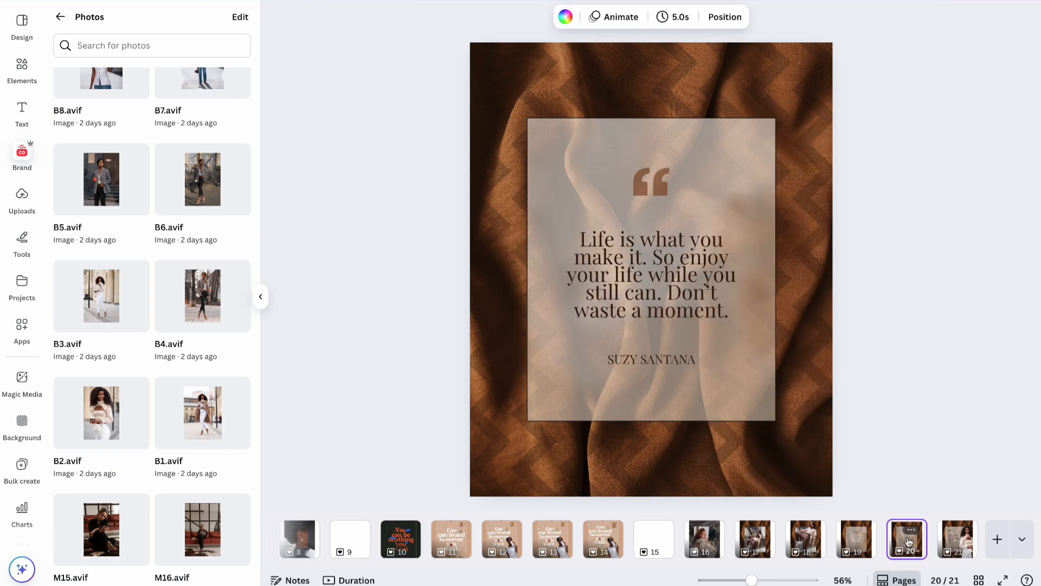
pyautogui.click(856, 545)
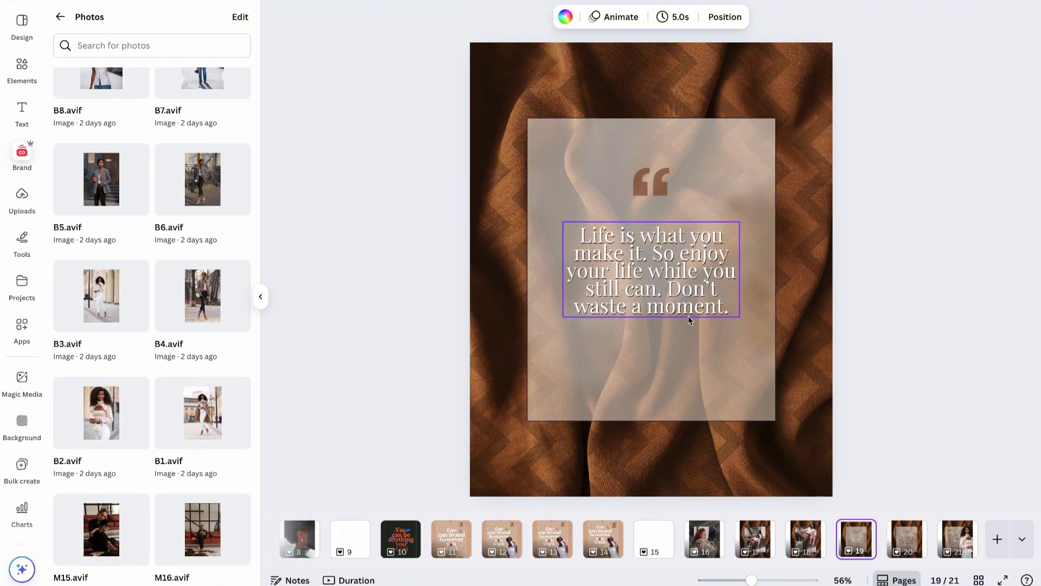
pyautogui.click(903, 547)
pyautogui.click(860, 543)
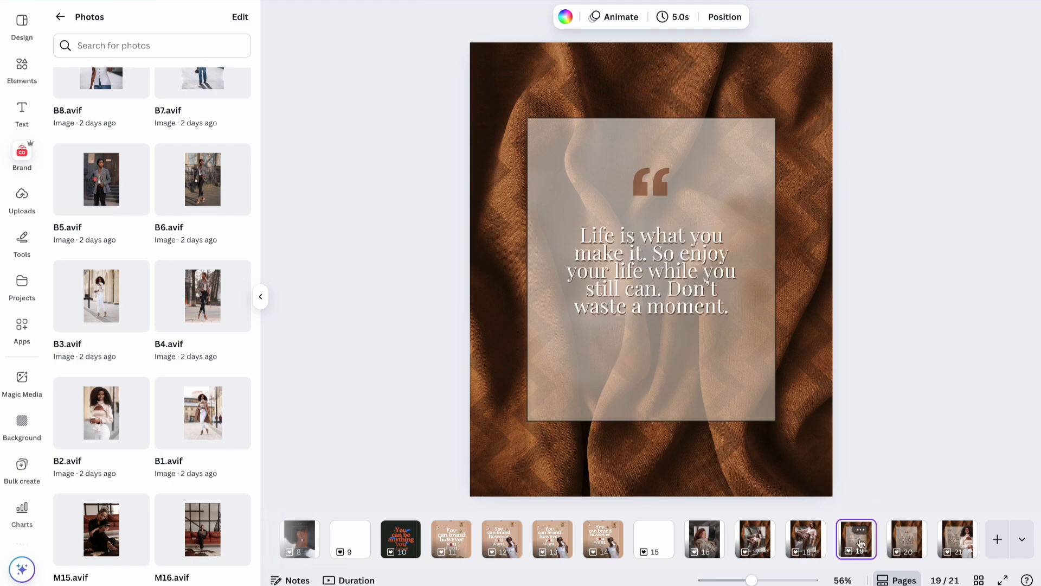
pyautogui.click(819, 544)
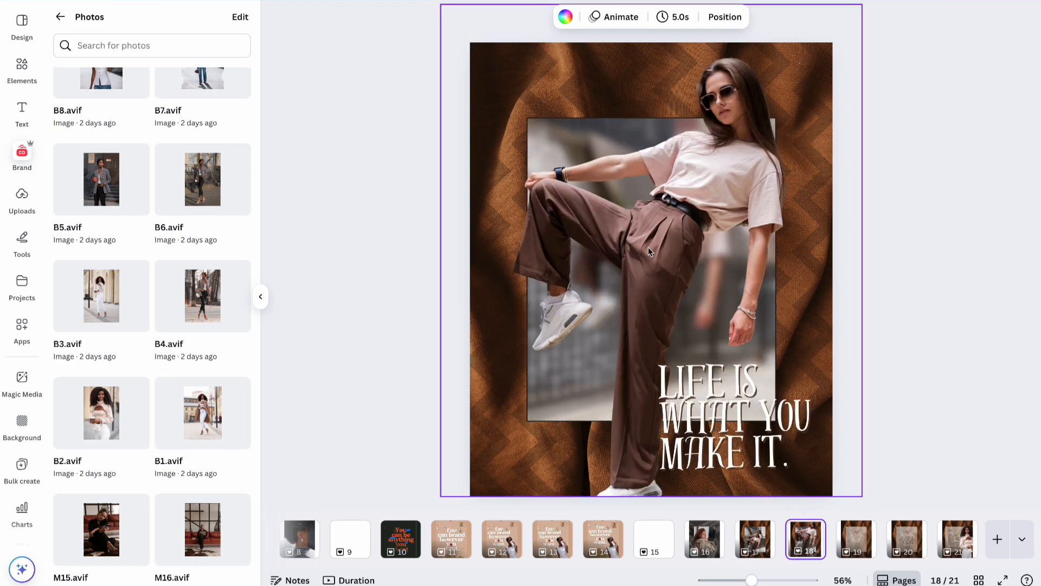
pyautogui.moveTo(710, 166); pyautogui.dragTo(692, 168)
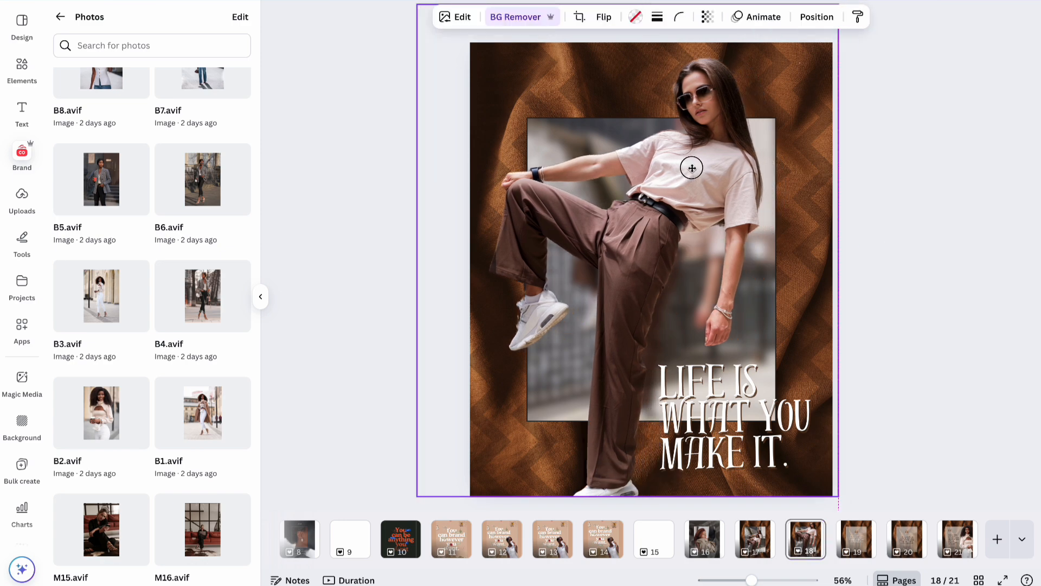
# Move the hoodie photo page one position later and the white-text quote page to position 17.
pyautogui.click(762, 540)
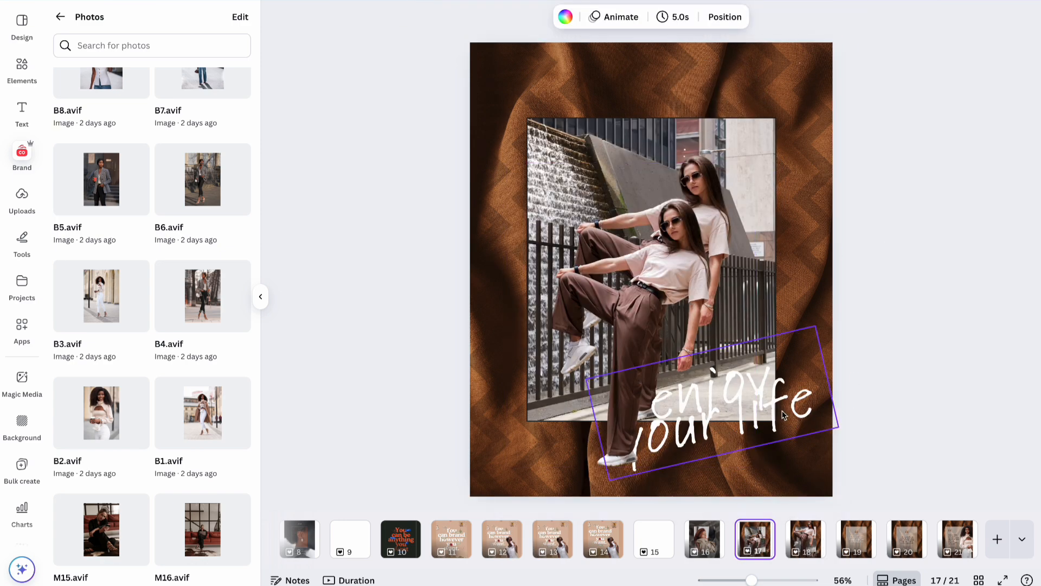
pyautogui.click(708, 549)
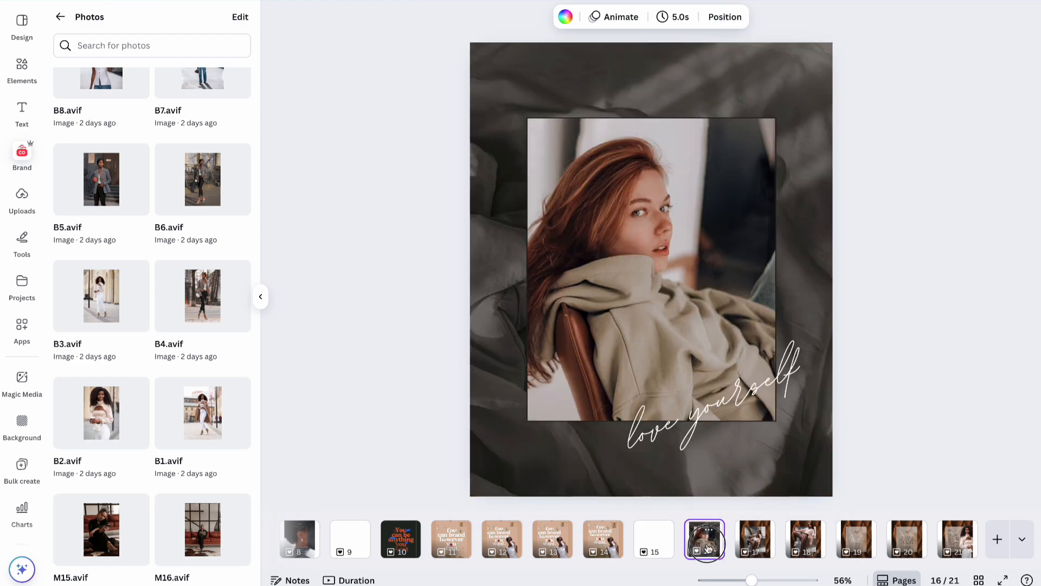
pyautogui.moveTo(710, 548); pyautogui.dragTo(776, 543)
pyautogui.moveTo(868, 541); pyautogui.dragTo(738, 539)
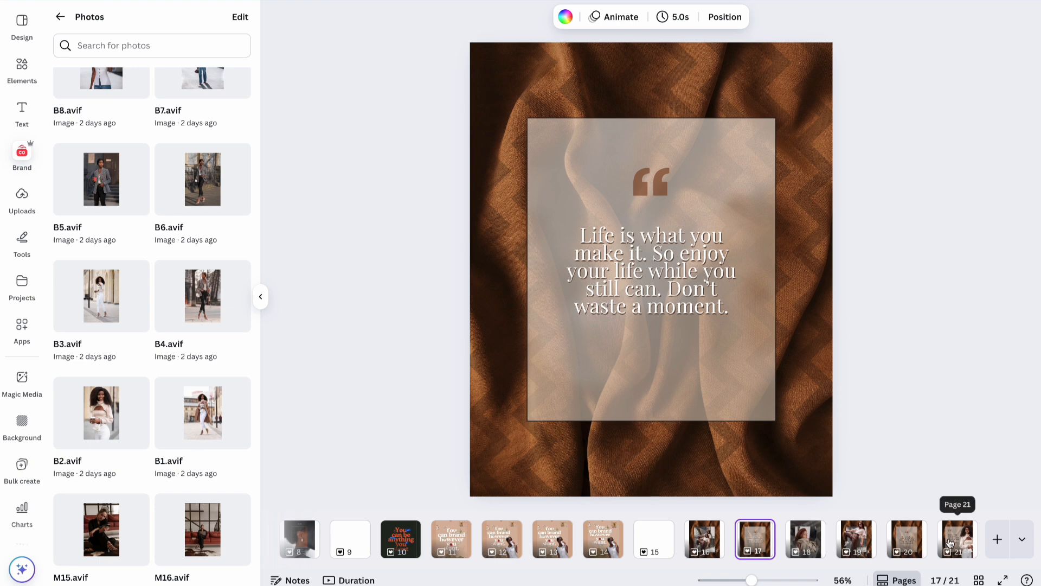
# Step through pages 18 to 21 to check the new page order.
pyautogui.click(812, 549)
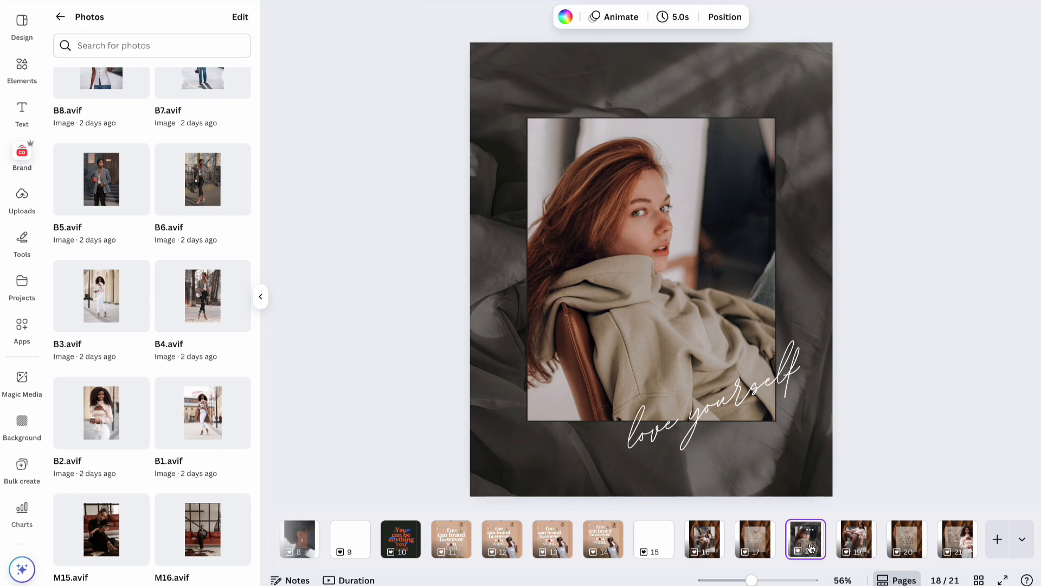
pyautogui.click(862, 546)
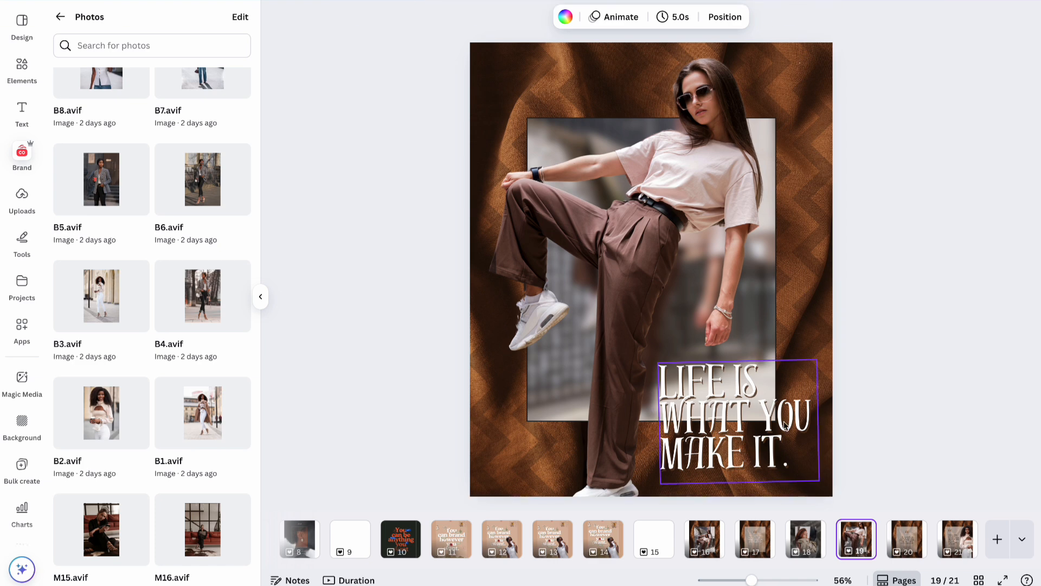
pyautogui.click(908, 553)
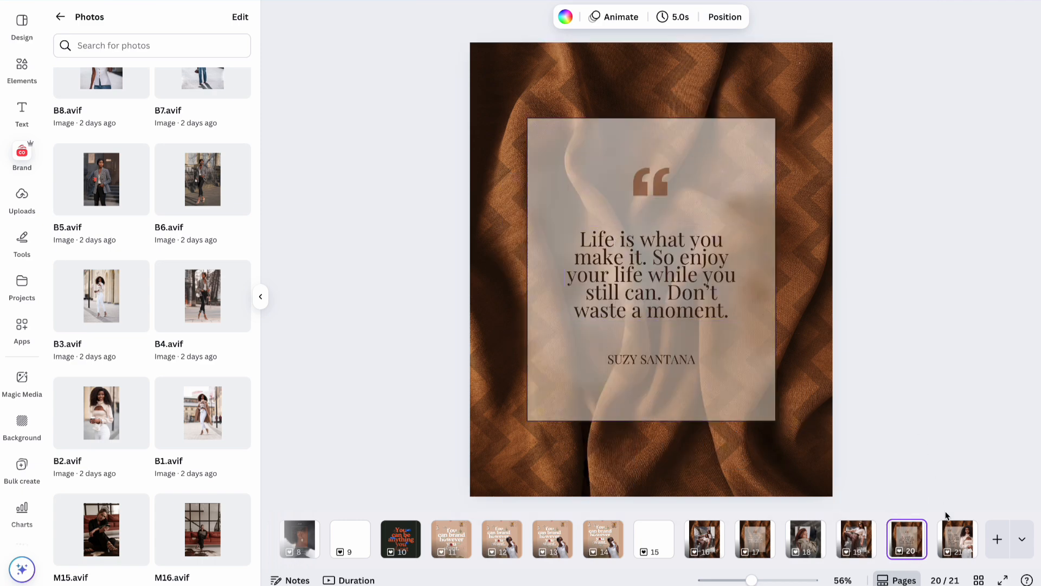
pyautogui.click(954, 539)
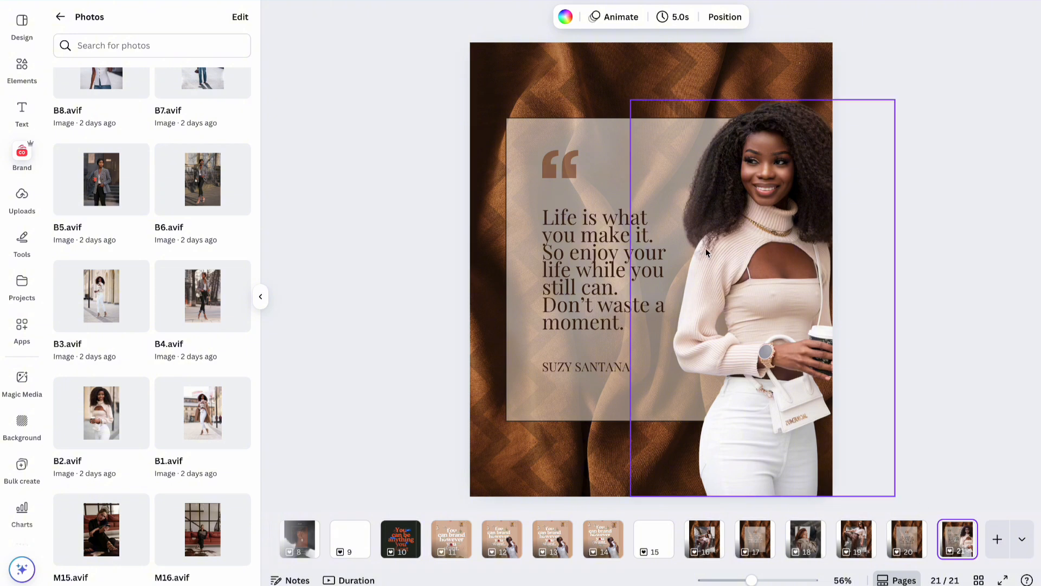